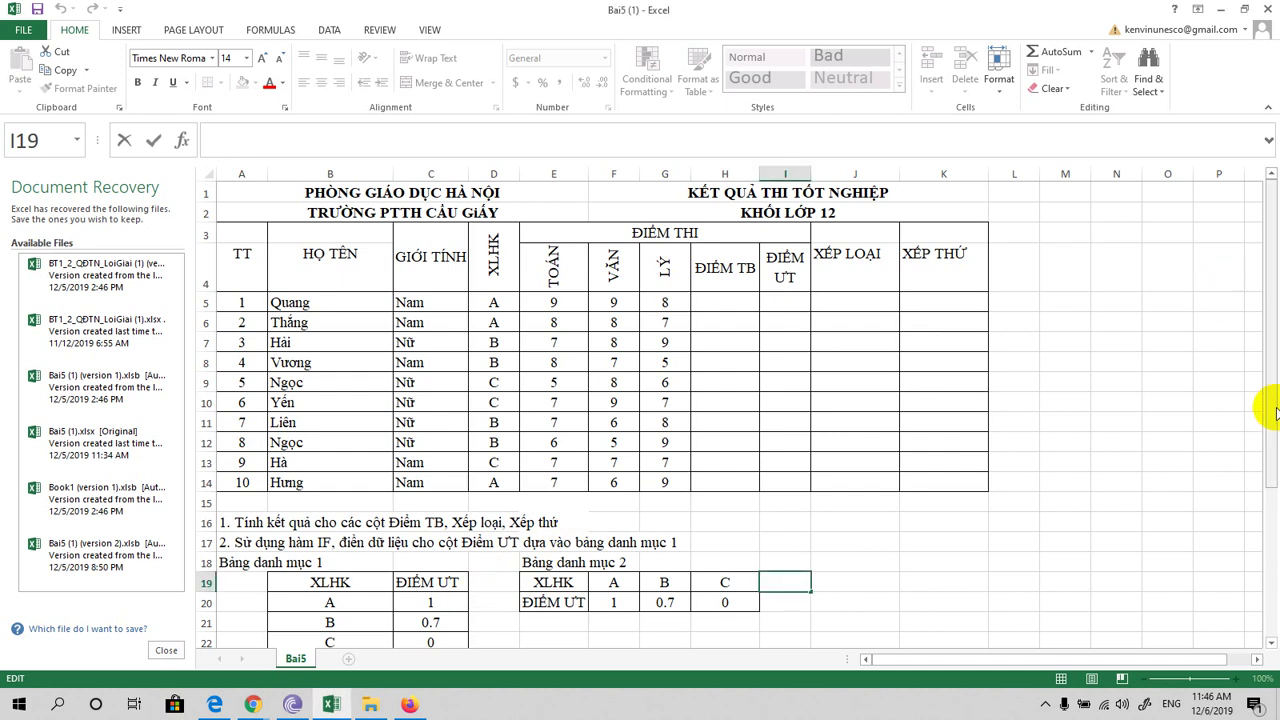
Enter =AVERAGE(E5:G5) in H5 and fill it down to H14.
{"action": "mouse_move", "coordinate": [1262, 382]}
{"action": "left_mouse_down"}
{"action": "mouse_move", "coordinate": [1270, 410]}
{"action": "mouse_move", "coordinate": [1252, 313]}
{"action": "left_mouse_up"}
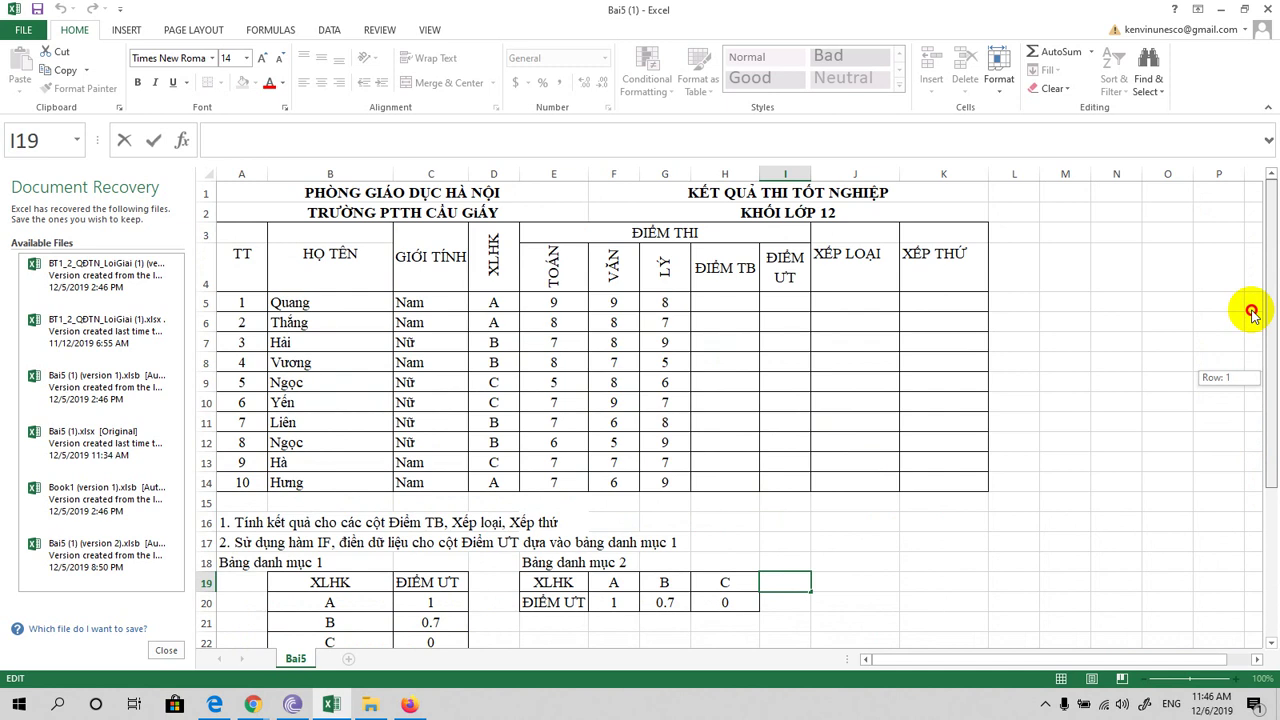
{"action": "mouse_move", "coordinate": [1252, 313]}
{"action": "left_mouse_down"}
{"action": "mouse_move", "coordinate": [1275, 290]}
{"action": "mouse_move", "coordinate": [1271, 330]}
{"action": "mouse_move", "coordinate": [1269, 283]}
{"action": "left_mouse_up"}
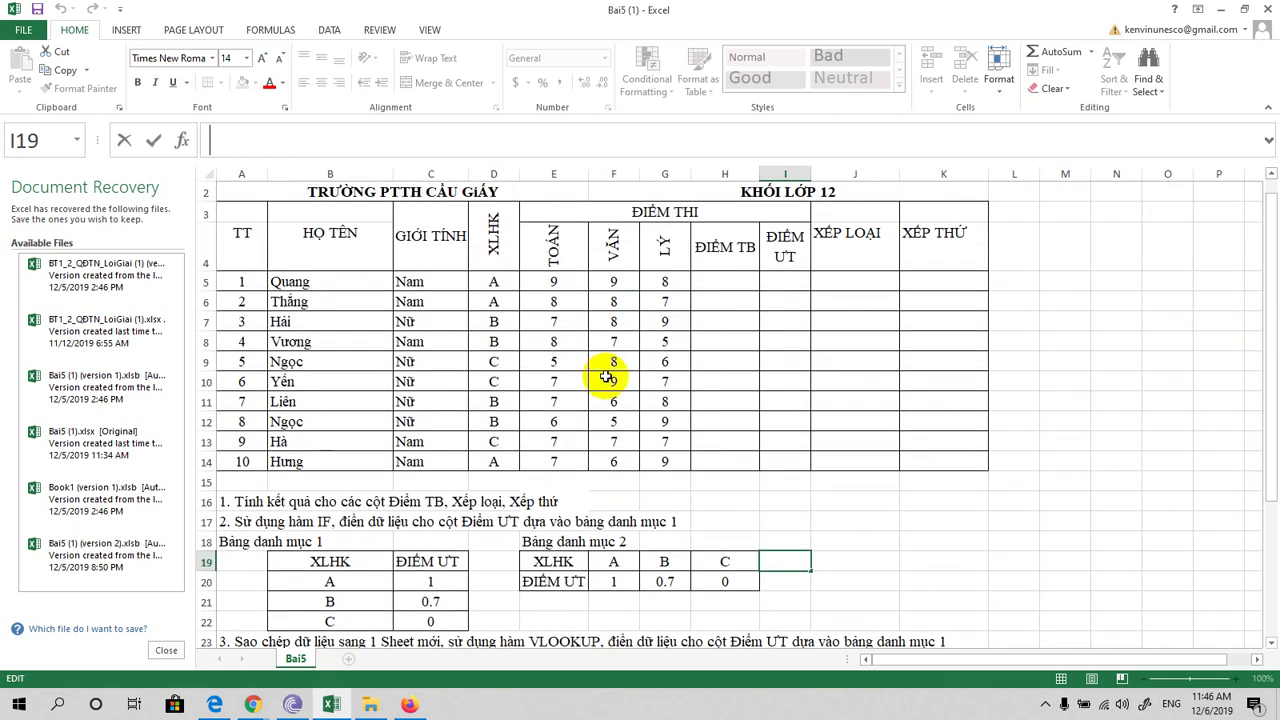
{"action": "left_click", "coordinate": [726, 281]}
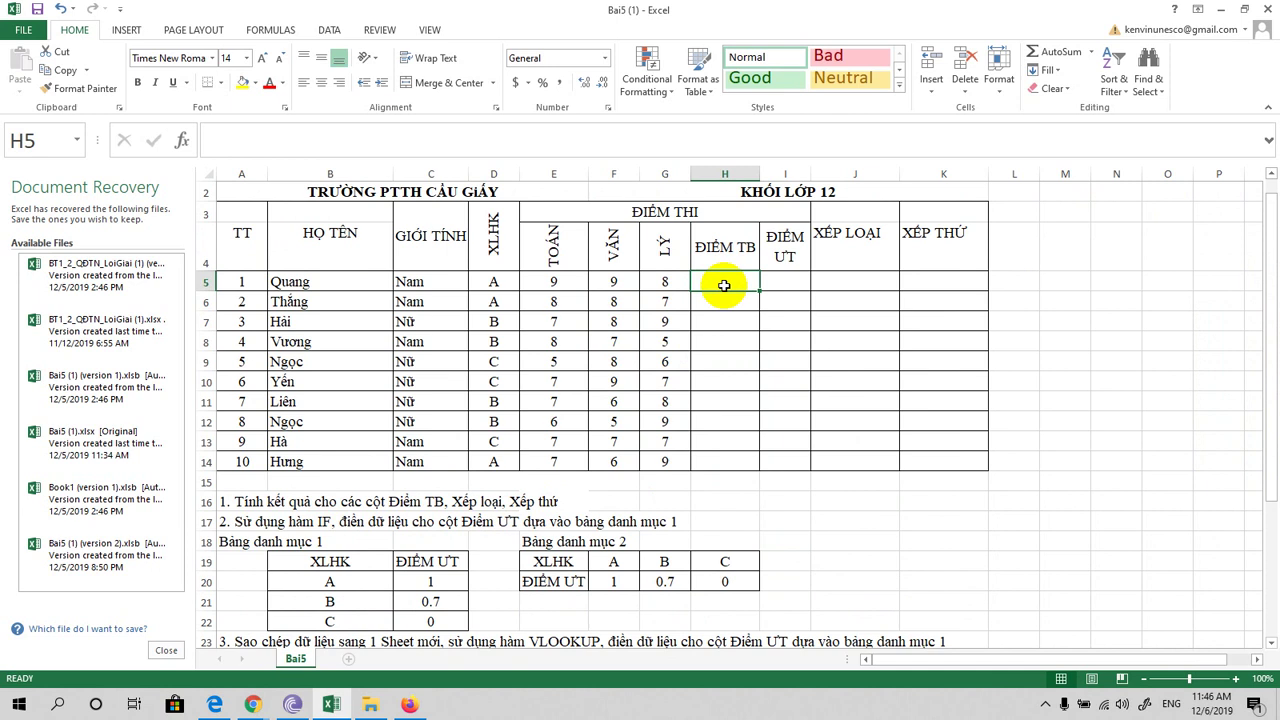
{"action": "type", "text": "="}
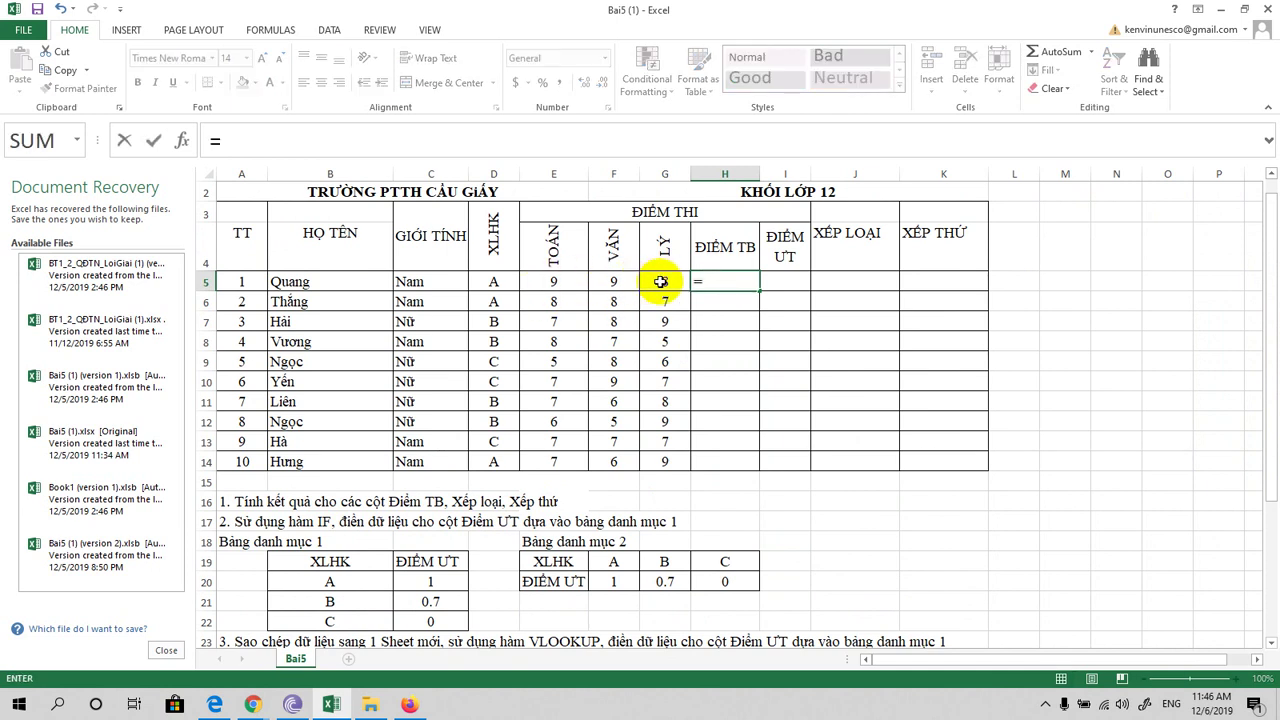
{"action": "left_click", "coordinate": [362, 144]}
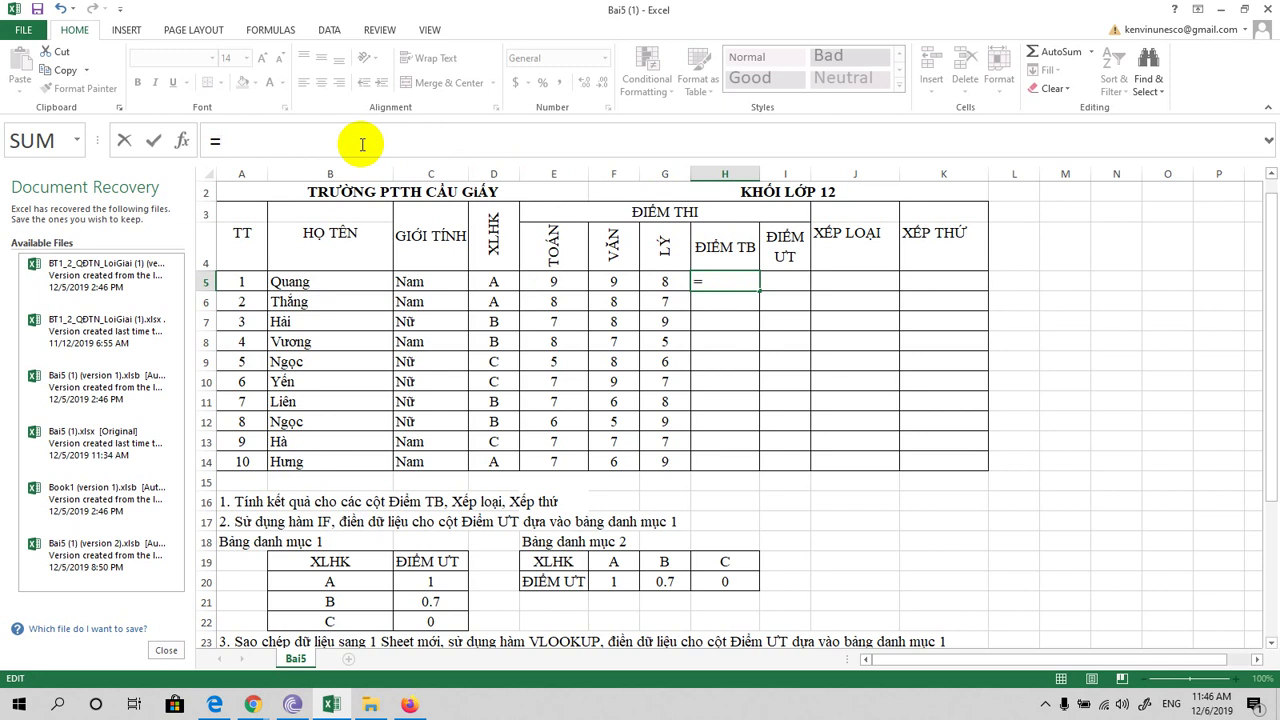
{"action": "type", "text": "AV"}
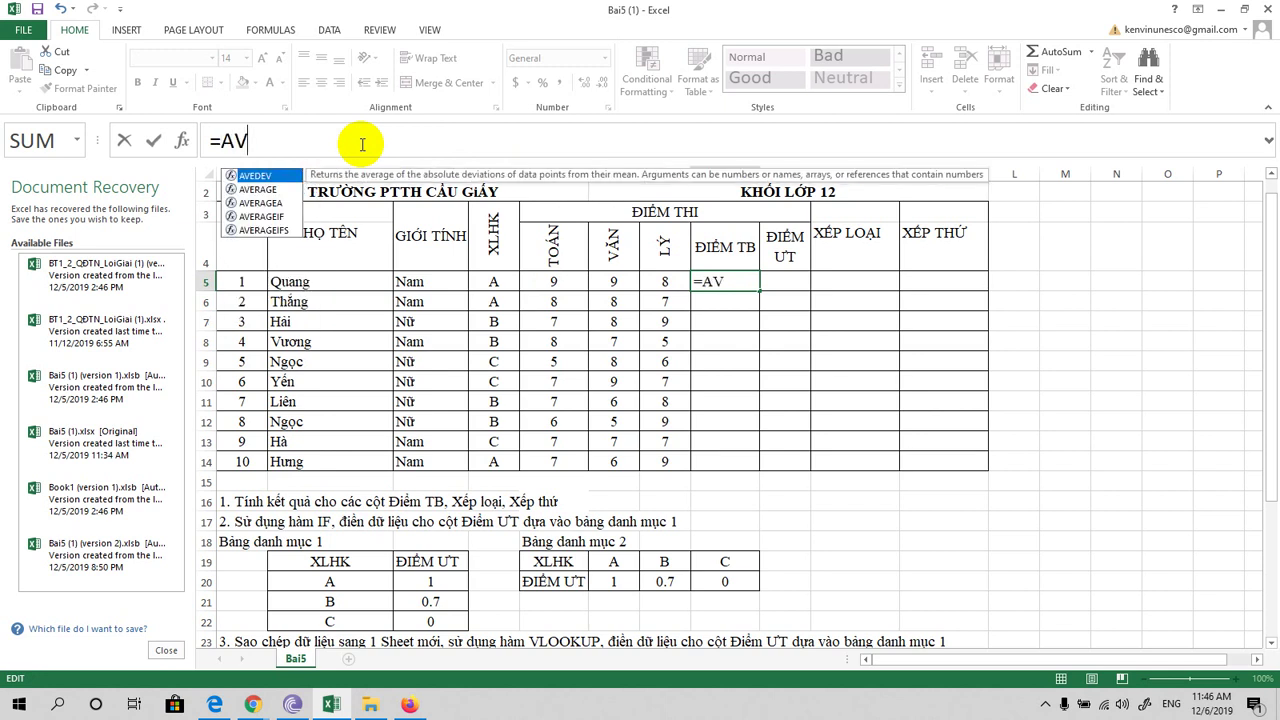
{"action": "type", "text": "ERA"}
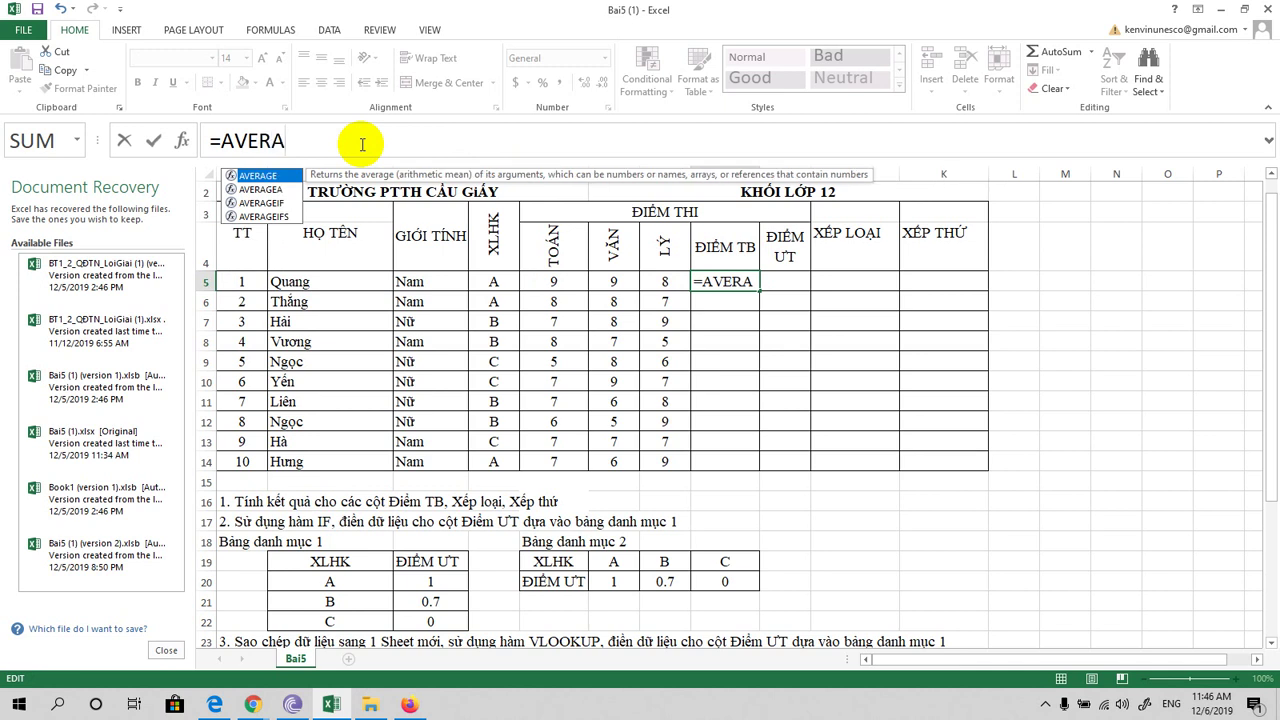
{"action": "type", "text": "GE("}
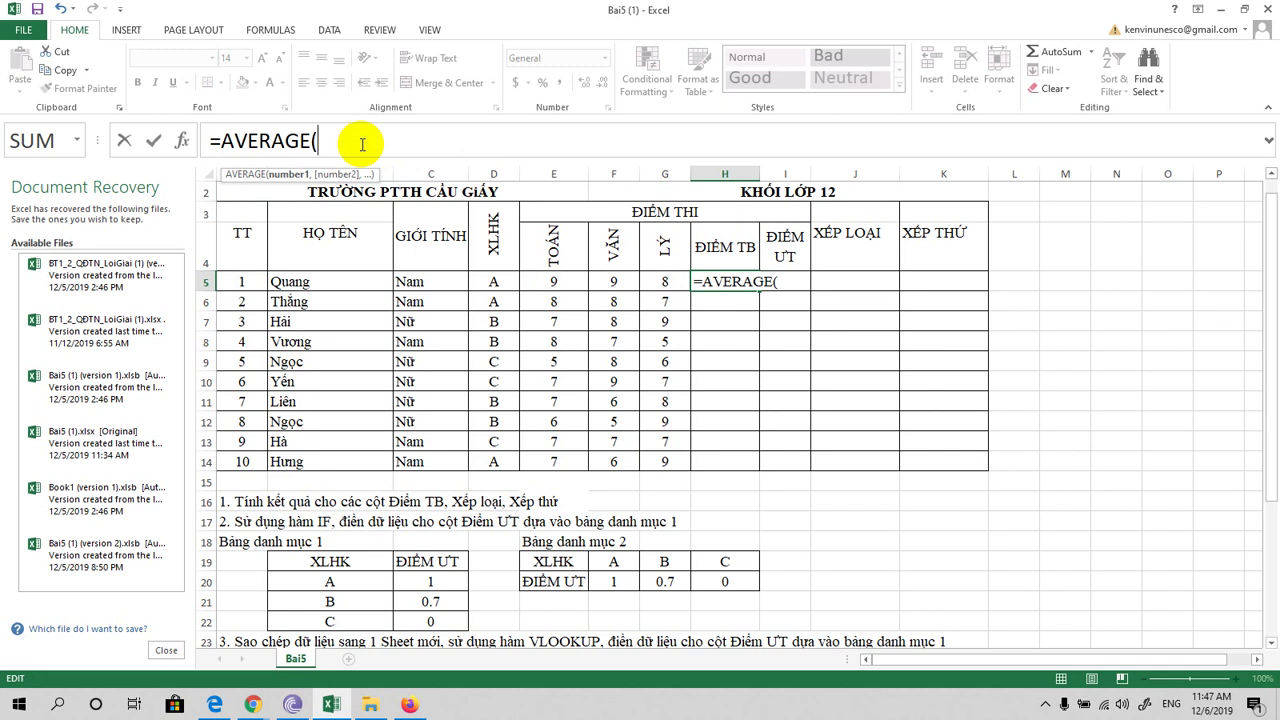
{"action": "type", "text": "E5"}
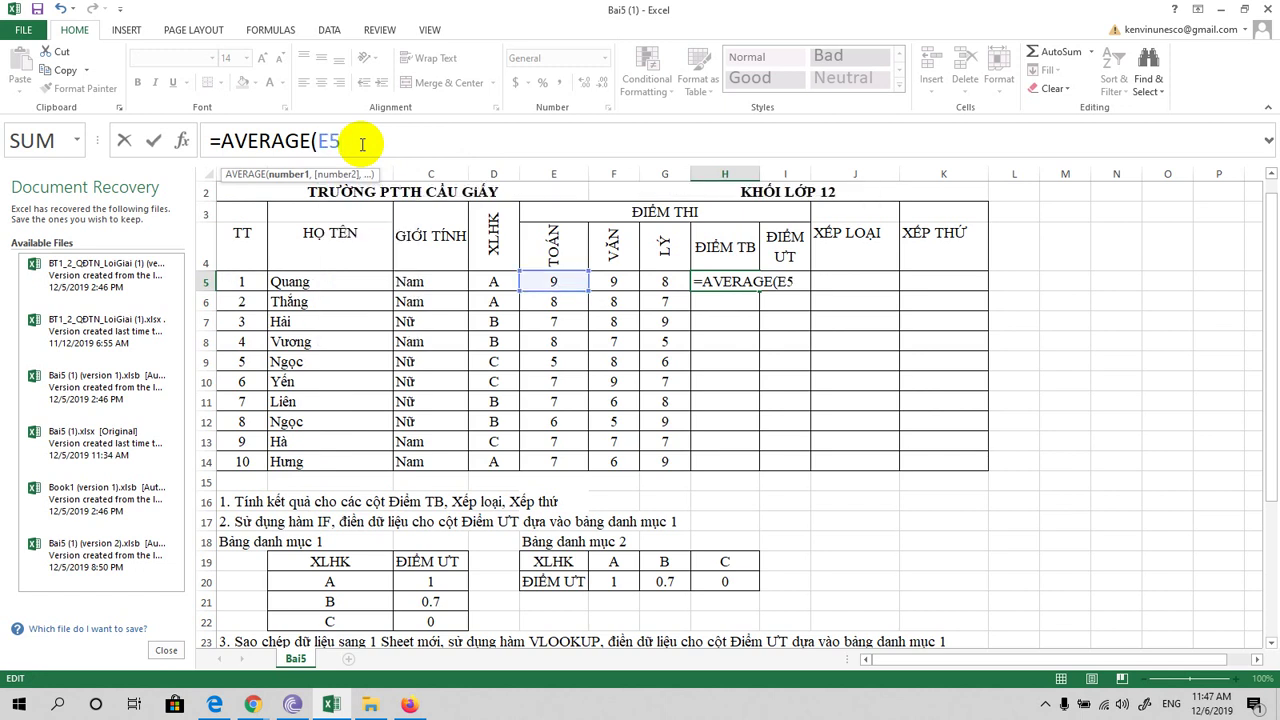
{"action": "type", "text": ":"}
{"action": "type", "text": "G5"}
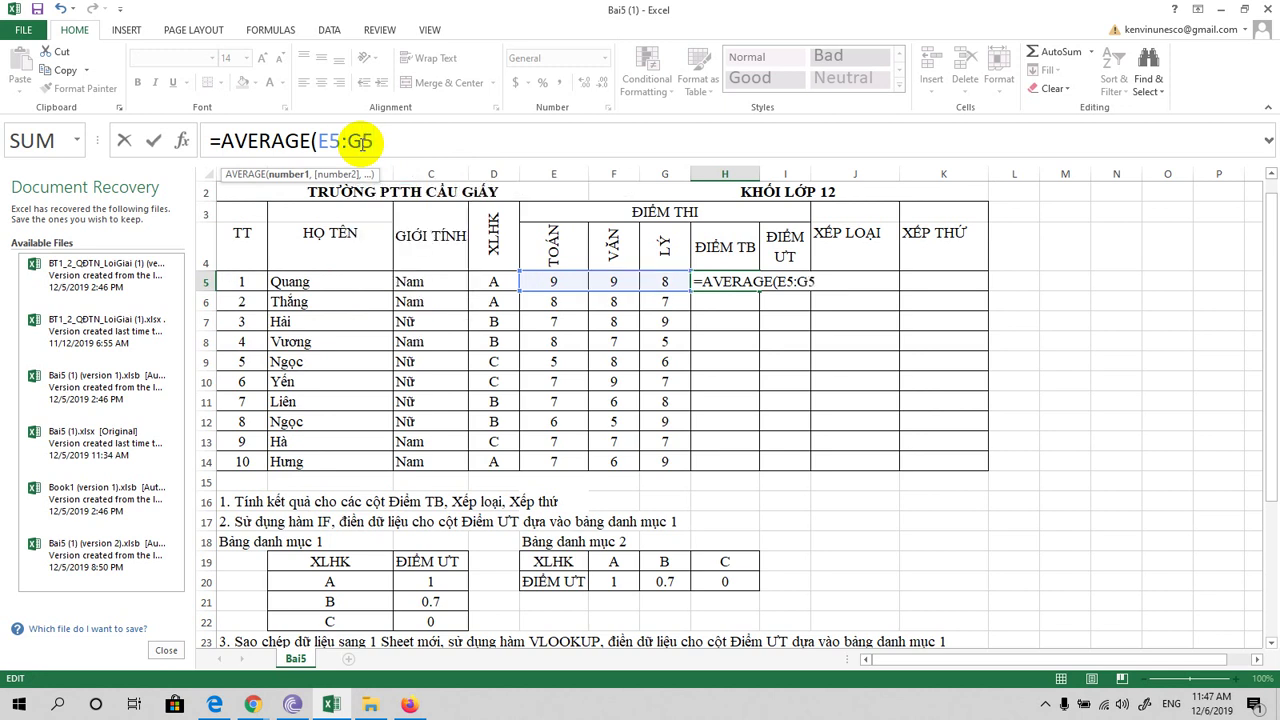
{"action": "type", "text": ")"}
{"action": "key", "text": "Return"}
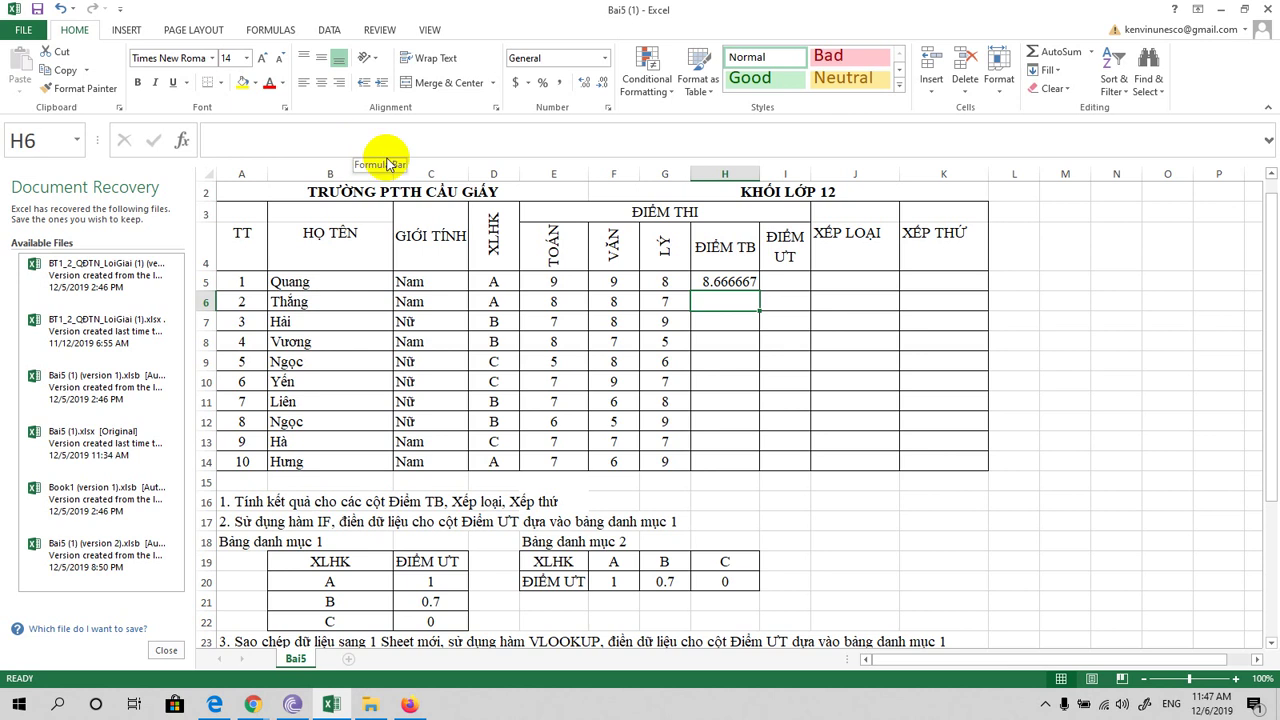
{"action": "left_click", "coordinate": [737, 286]}
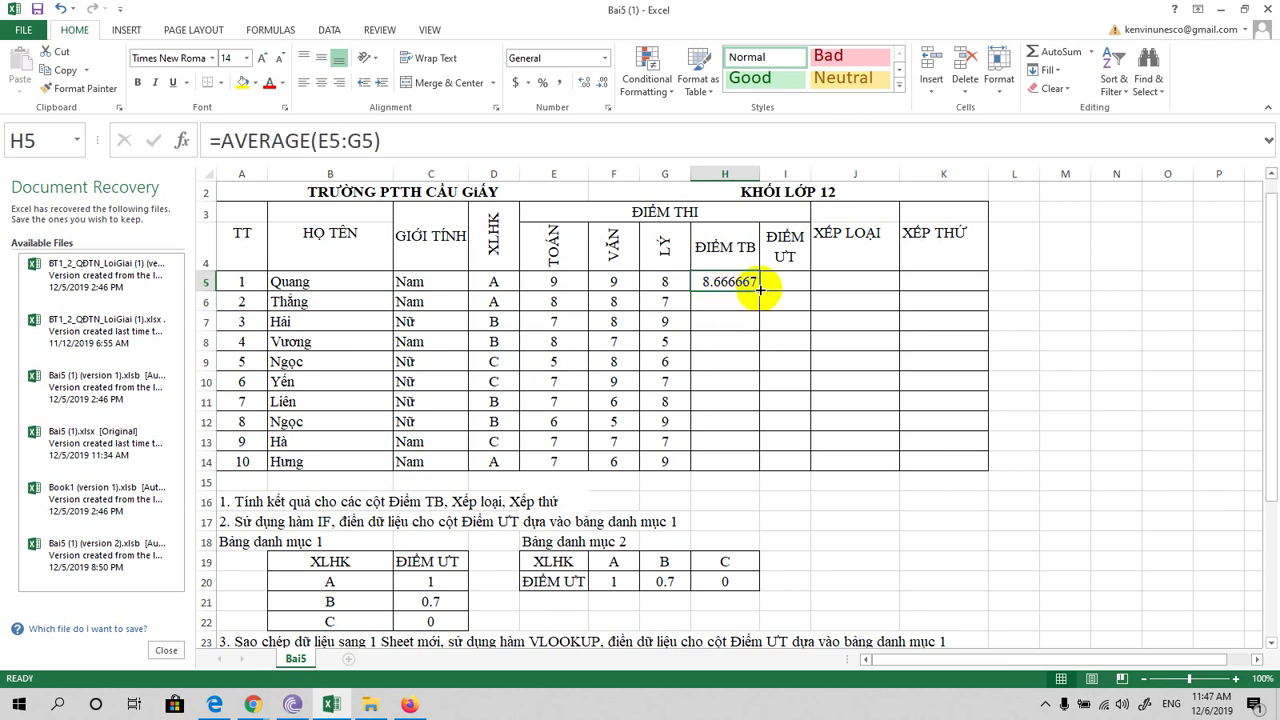
{"action": "left_click_drag", "start_coordinate": [759, 290], "coordinate": [760, 462]}
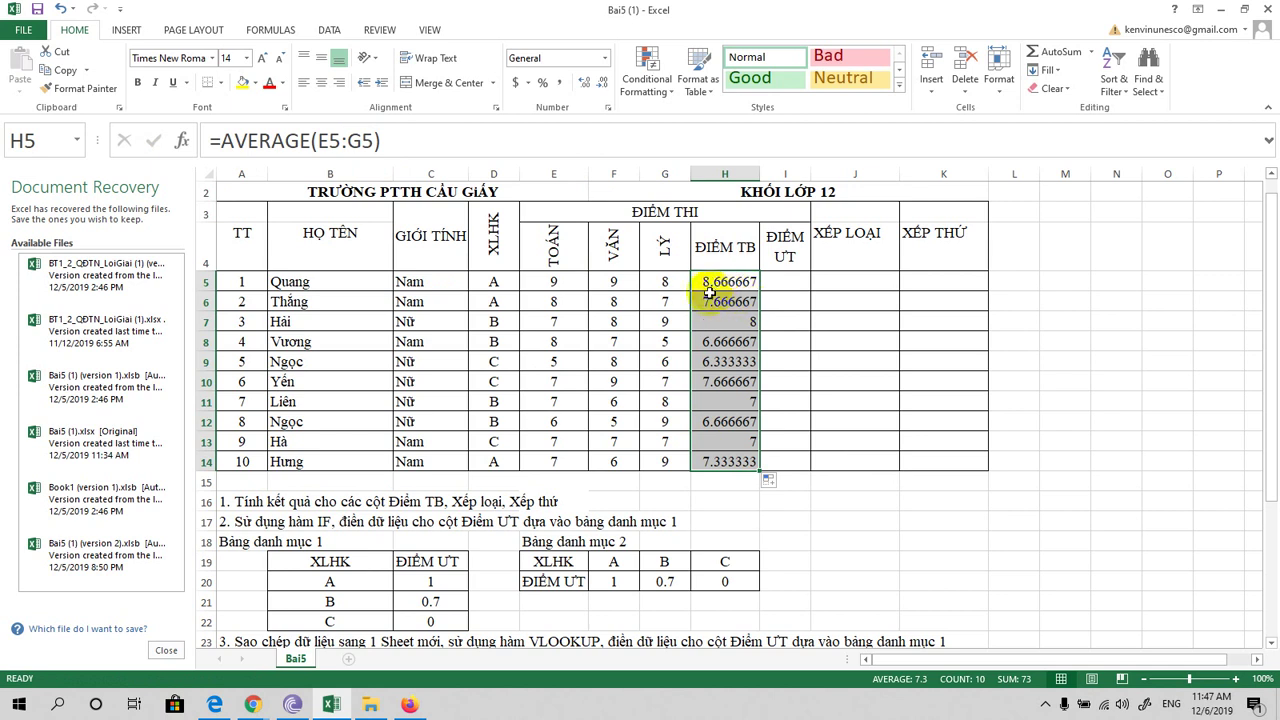
Change H5 to =ROUND(AVERAGE(E5:G5),1) and fill it down through H14.
{"action": "left_click", "coordinate": [216, 141]}
{"action": "type", "text": "R"}
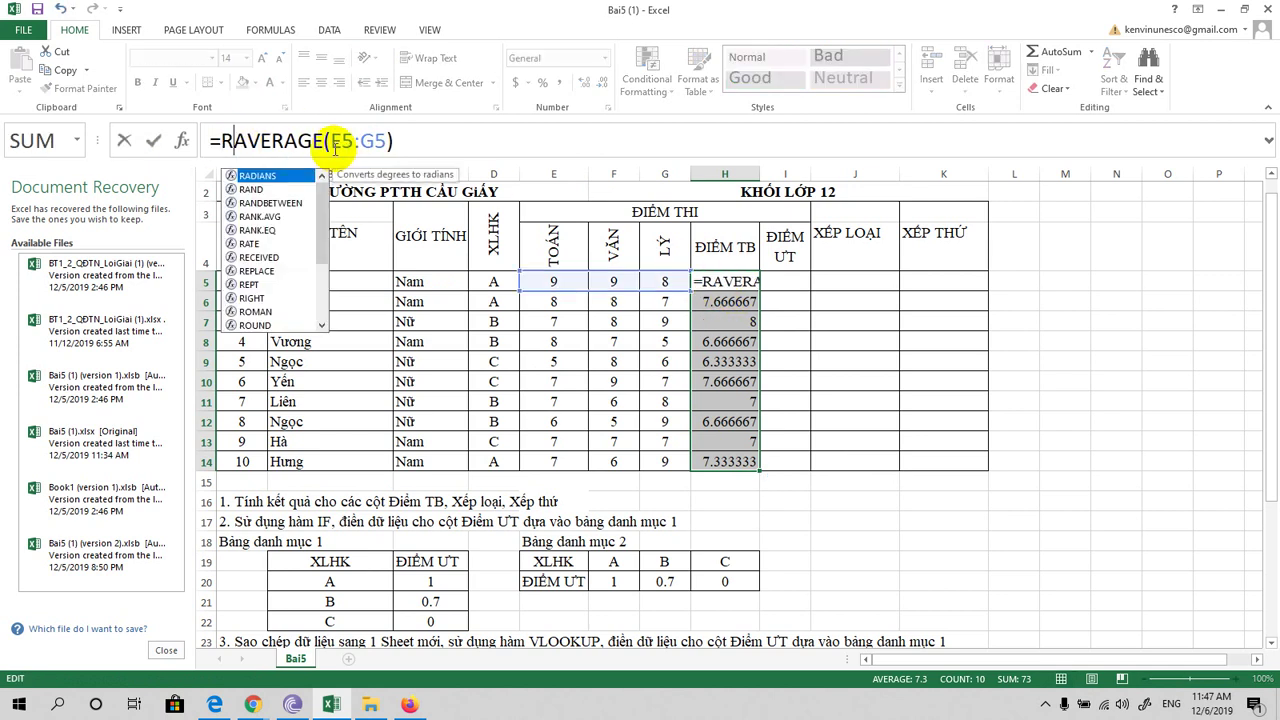
{"action": "type", "text": "OUN"}
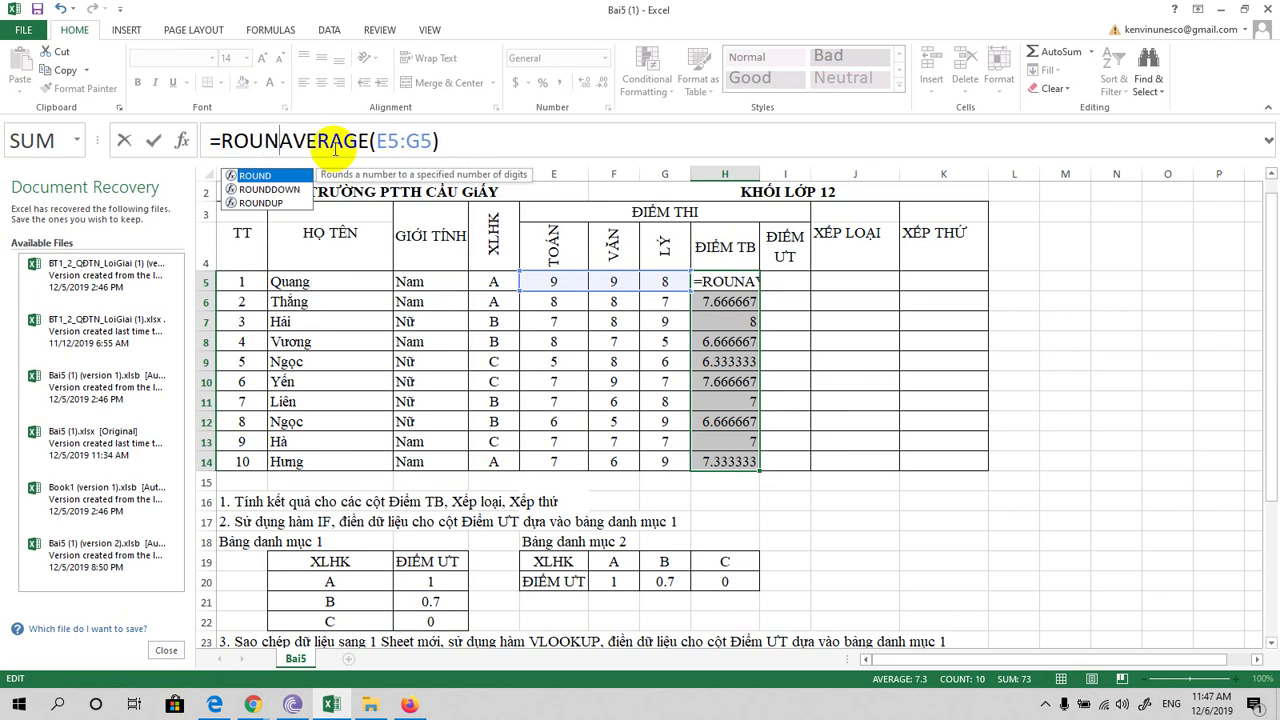
{"action": "type", "text": "D("}
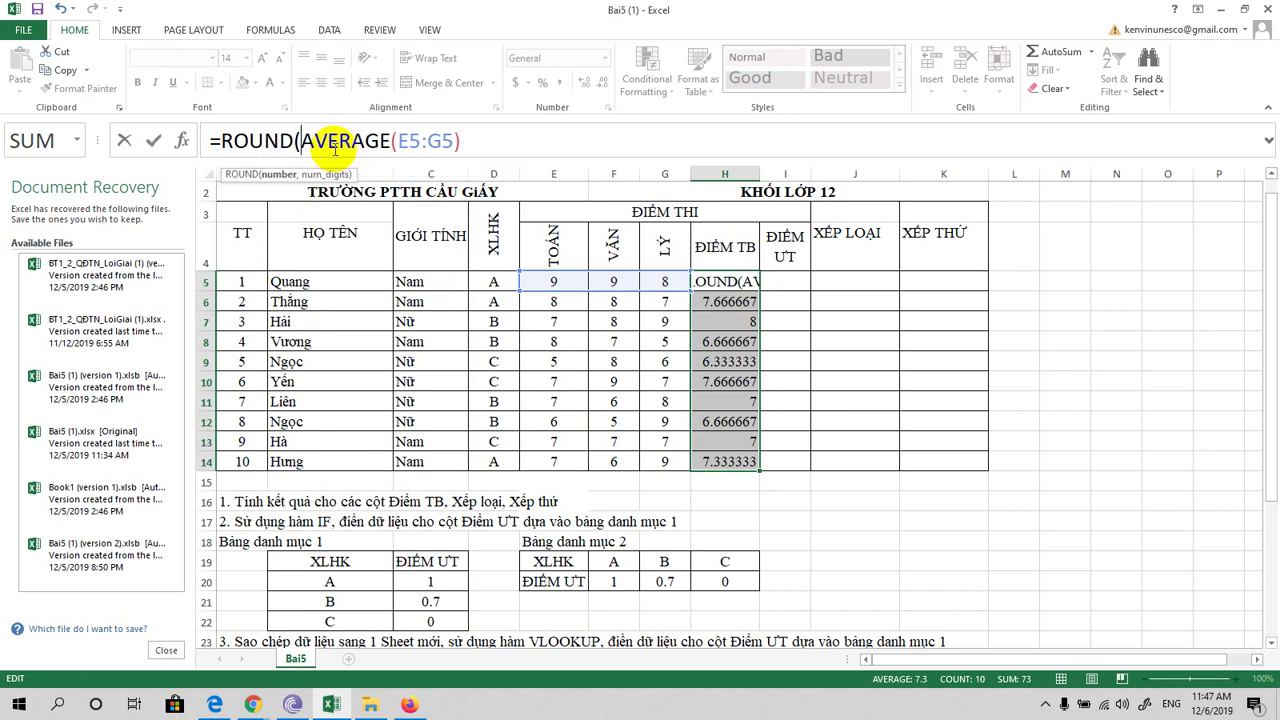
{"action": "left_click", "coordinate": [468, 142]}
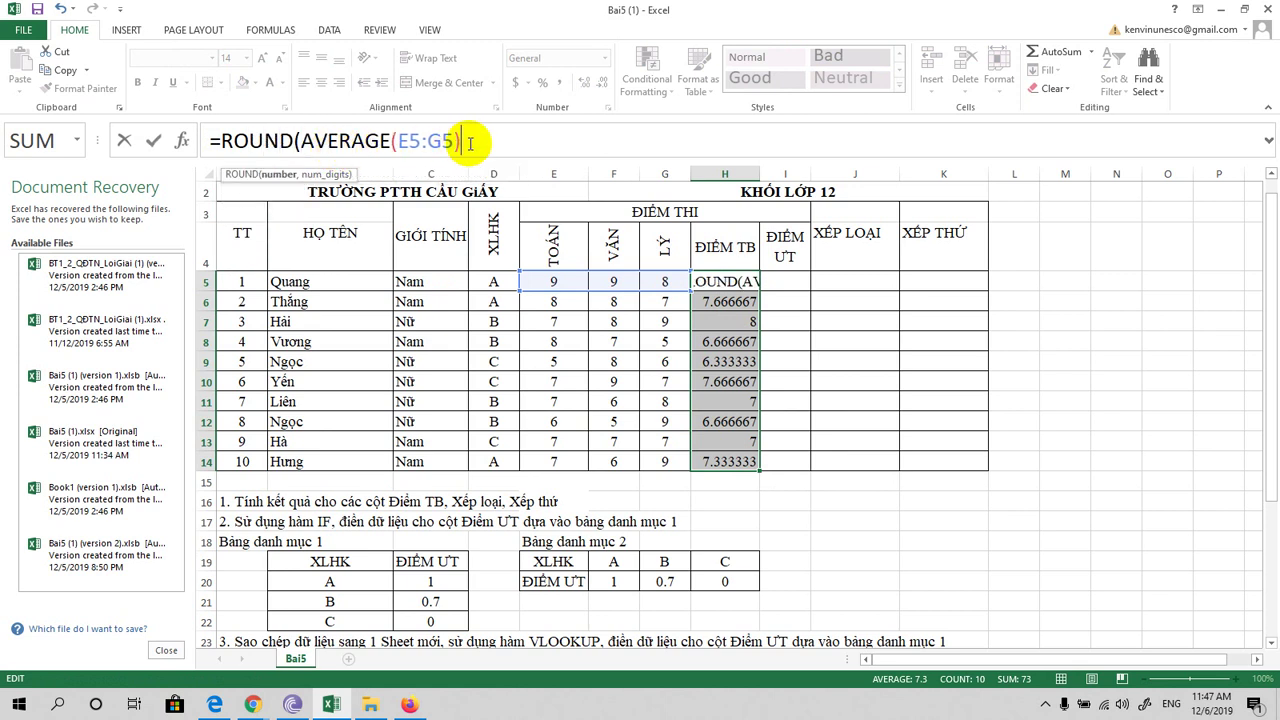
{"action": "type", "text": ",2"}
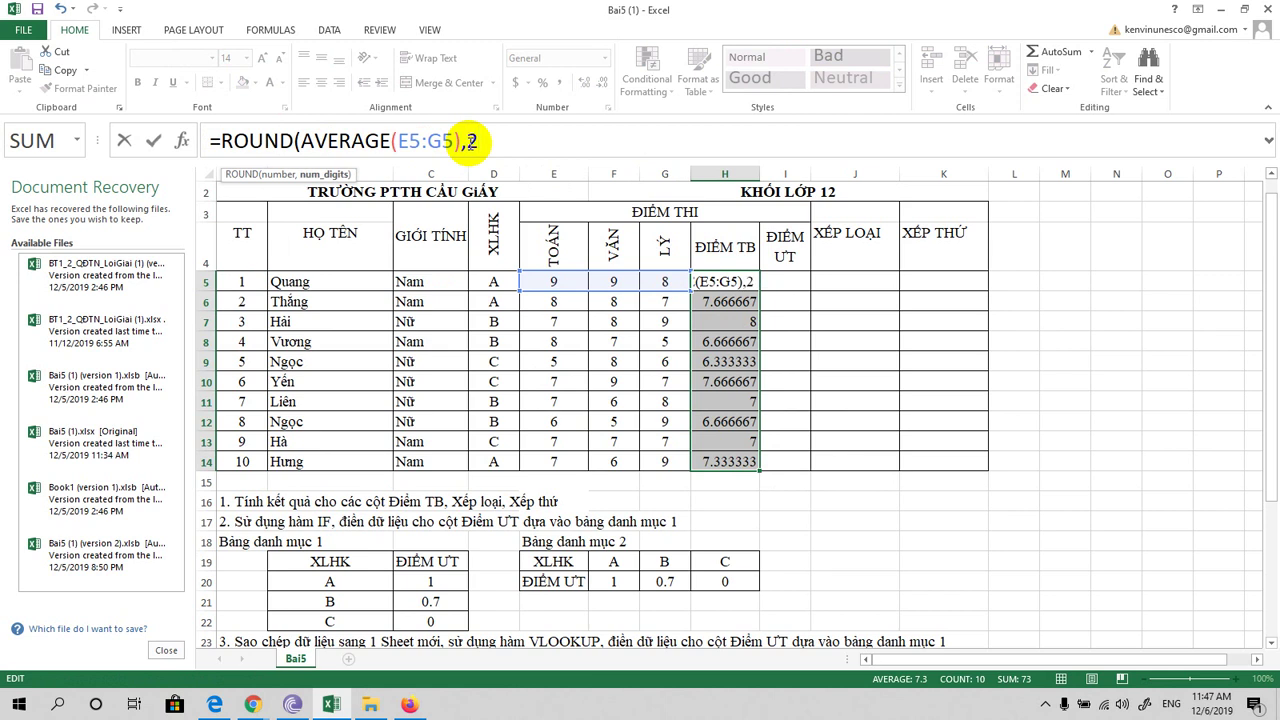
{"action": "key", "text": "BackSpace"}
{"action": "type", "text": "1"}
{"action": "type", "text": ")"}
{"action": "key", "text": "Return"}
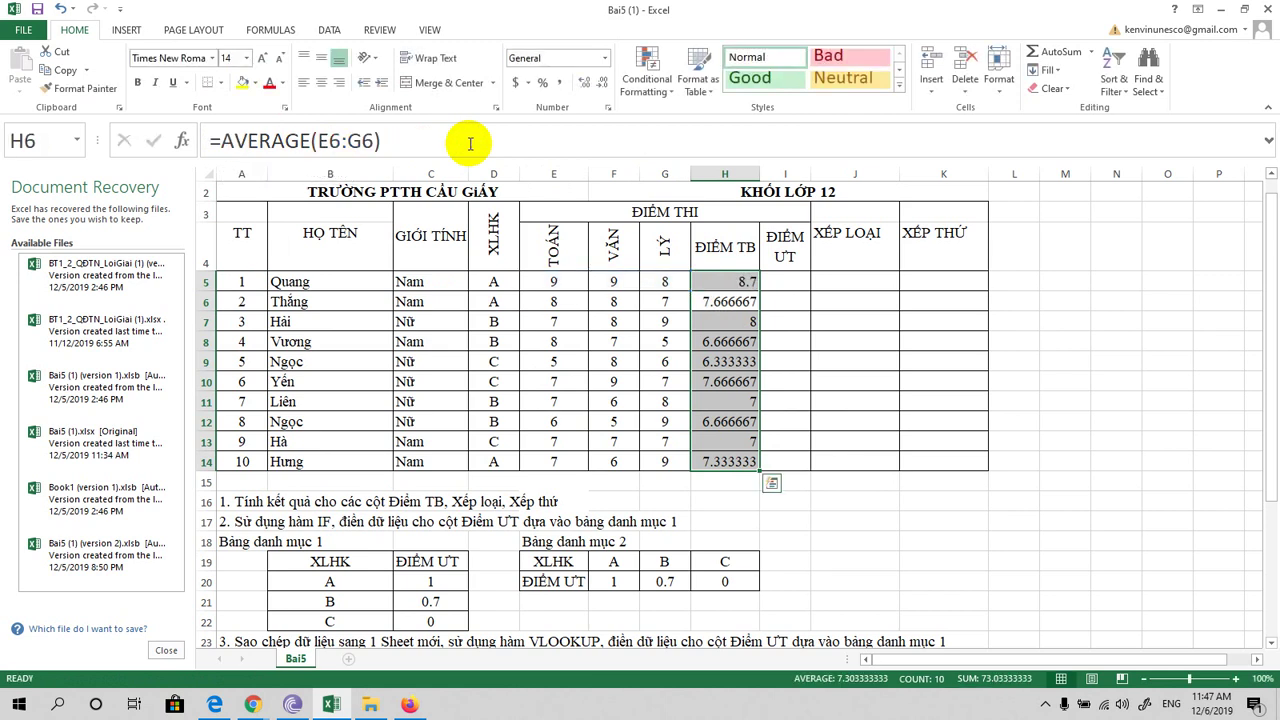
{"action": "left_click", "coordinate": [738, 285]}
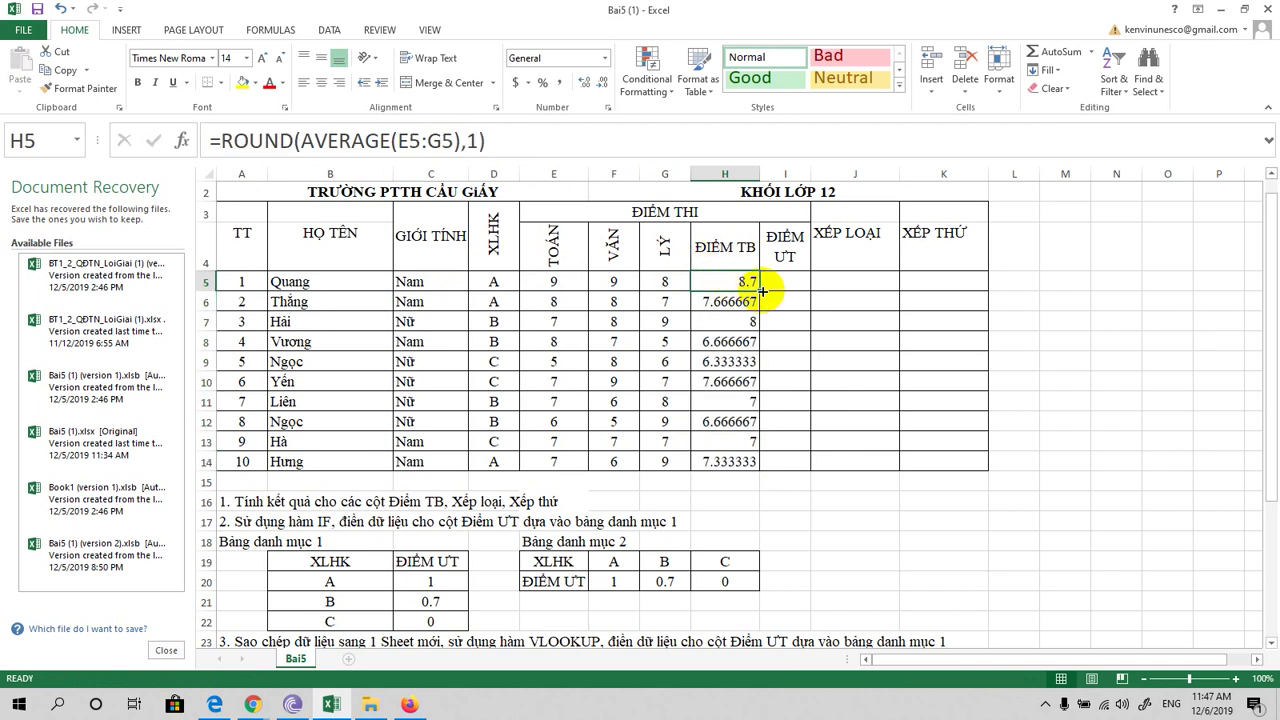
{"action": "left_click_drag", "start_coordinate": [759, 291], "coordinate": [766, 468]}
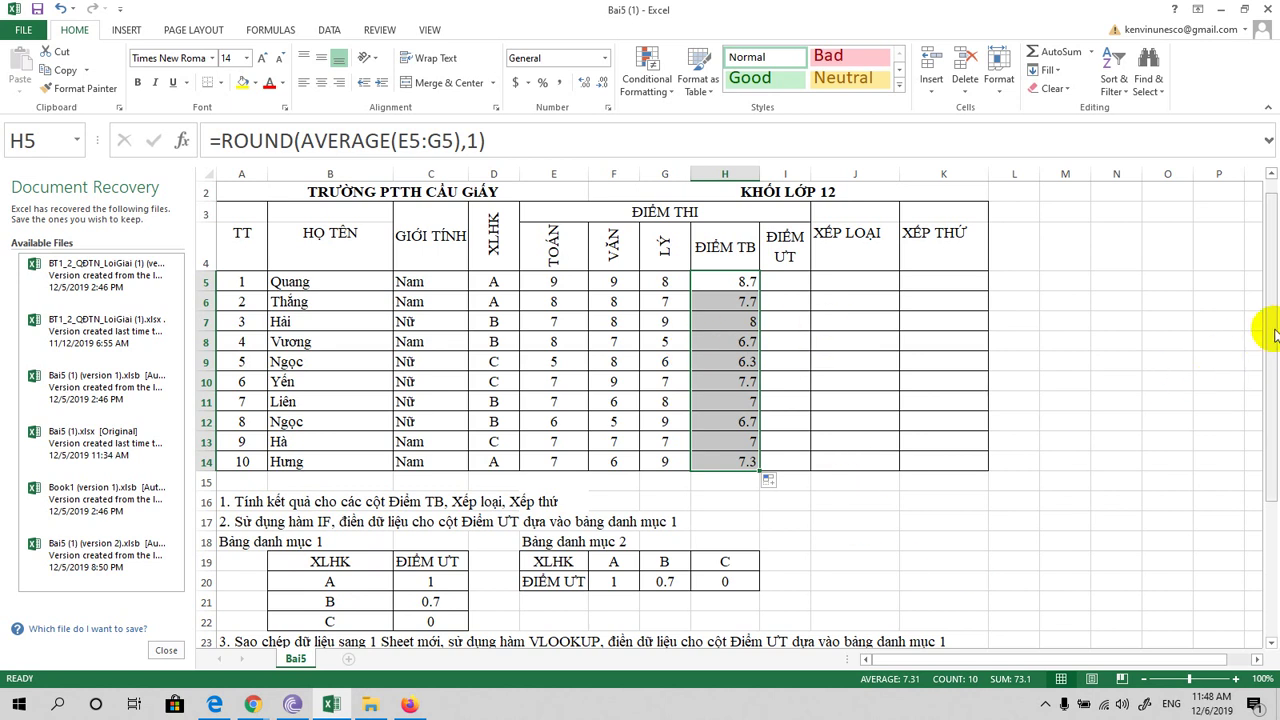
{"action": "left_click_drag", "start_coordinate": [1271, 330], "coordinate": [1276, 381]}
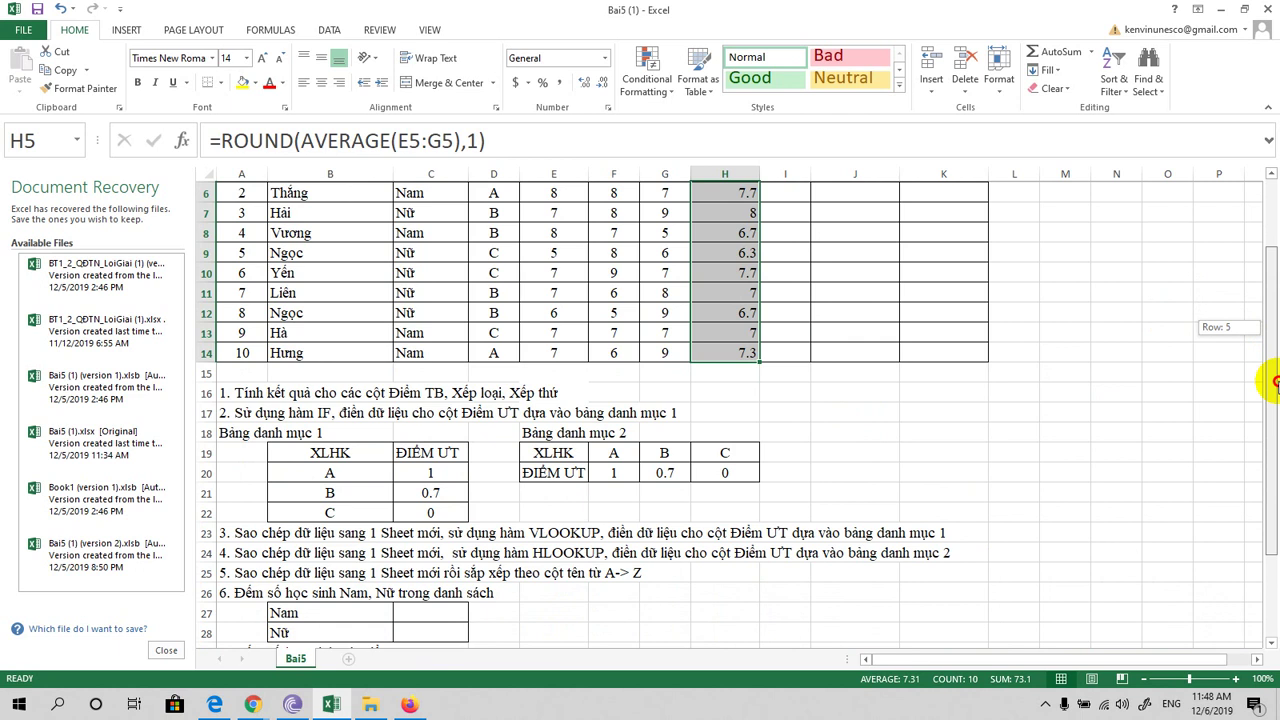
{"action": "left_click_drag", "start_coordinate": [1276, 381], "coordinate": [1274, 318]}
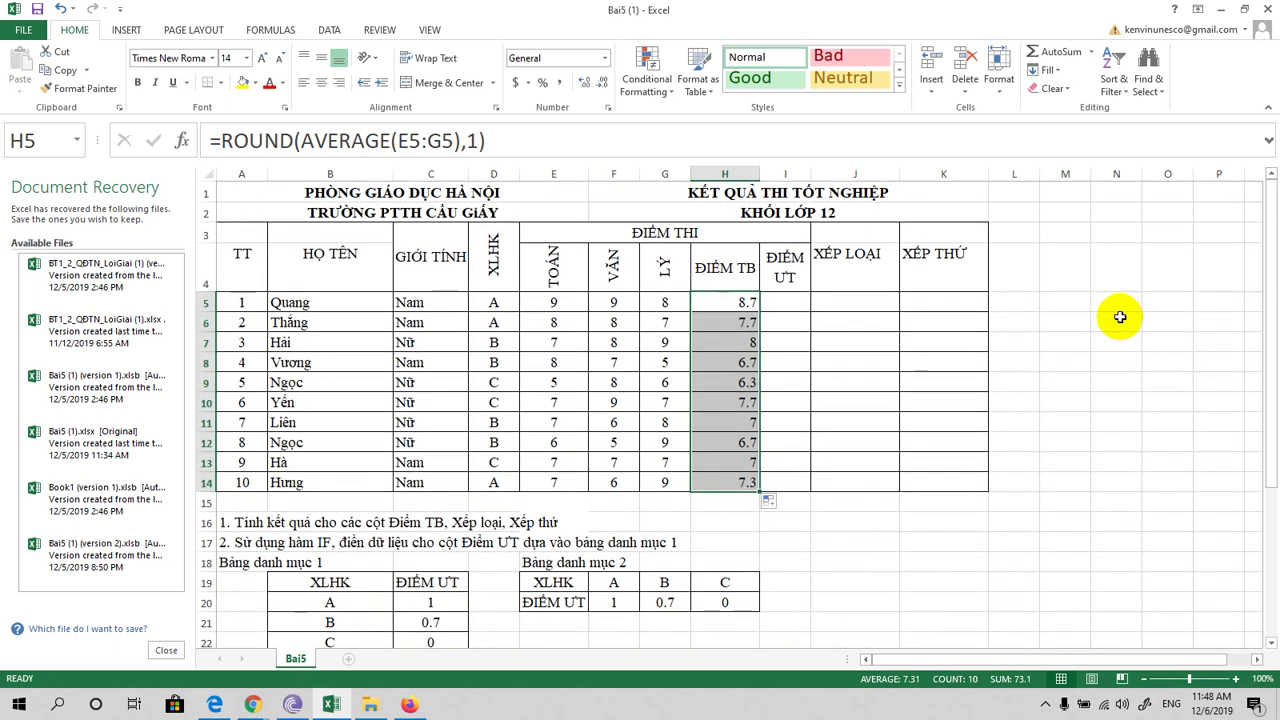
Enter =IF(D5="A",1,IF(D5="B",0.7,0)) in I5 and copy it down to I14.
{"action": "left_click", "coordinate": [766, 307]}
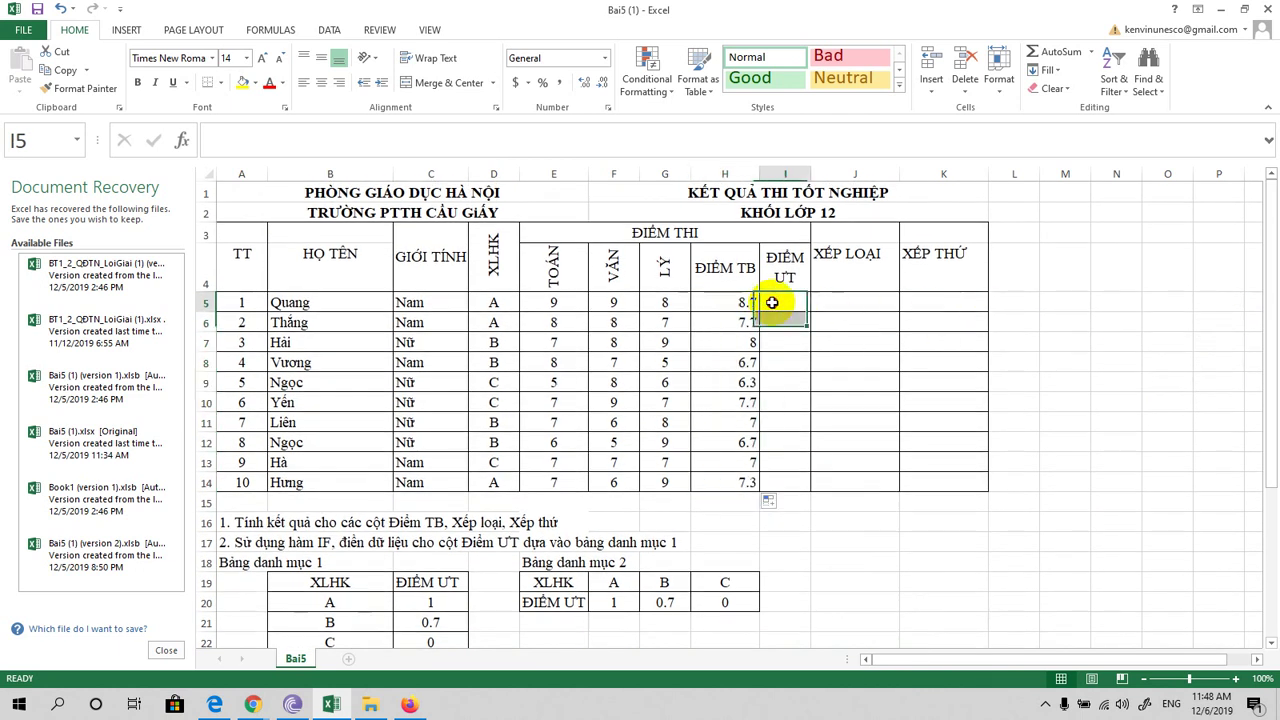
{"action": "left_click", "coordinate": [251, 143]}
{"action": "type", "text": "="}
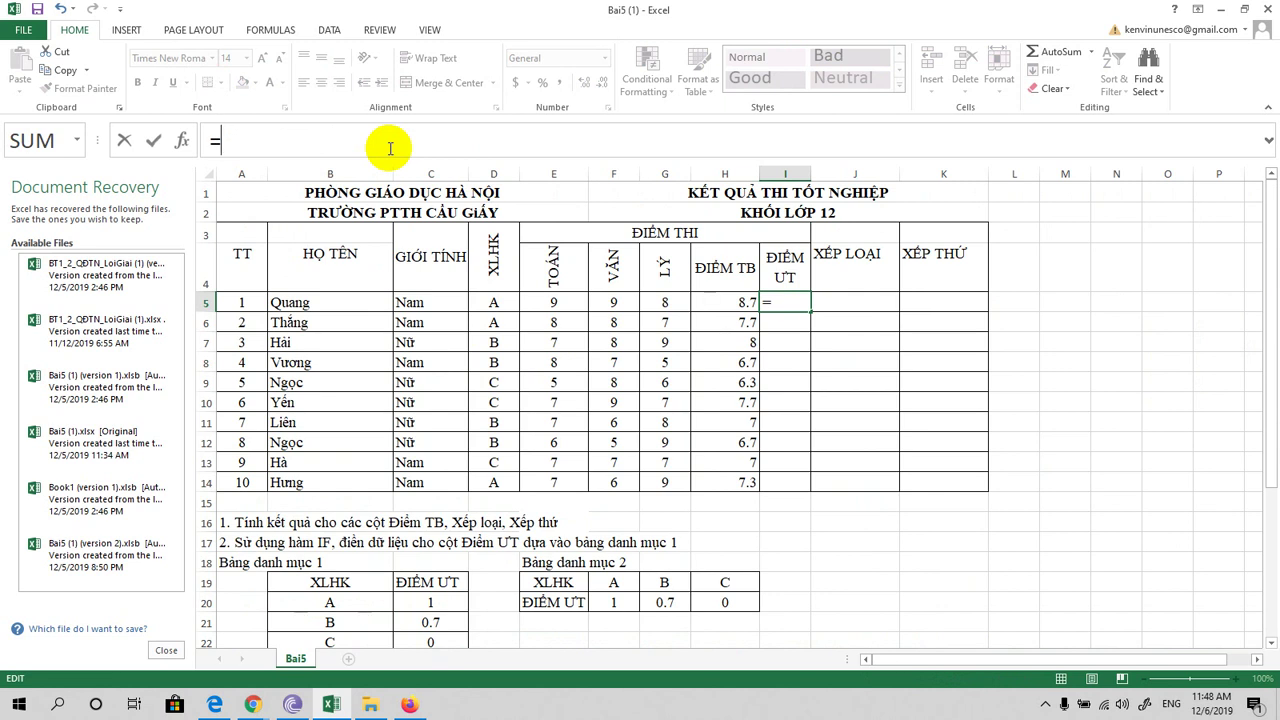
{"action": "type", "text": "I"}
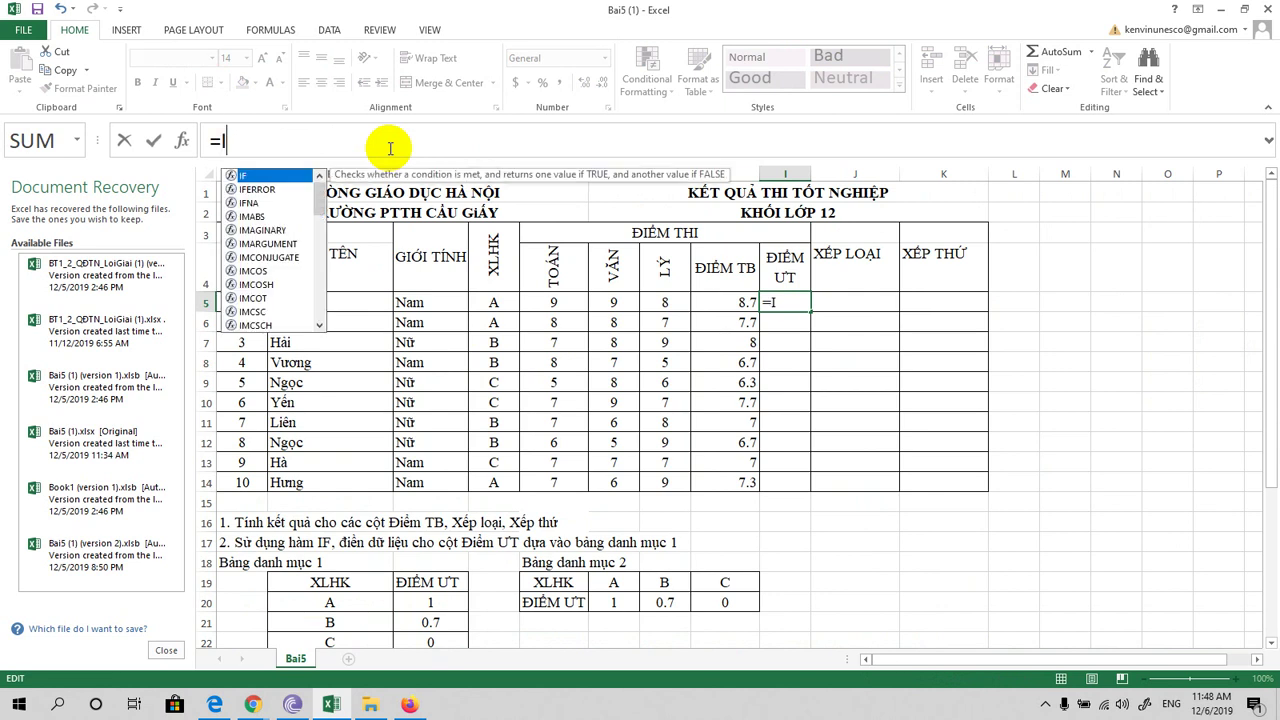
{"action": "key", "text": "BackSpace"}
{"action": "type", "text": "IF("}
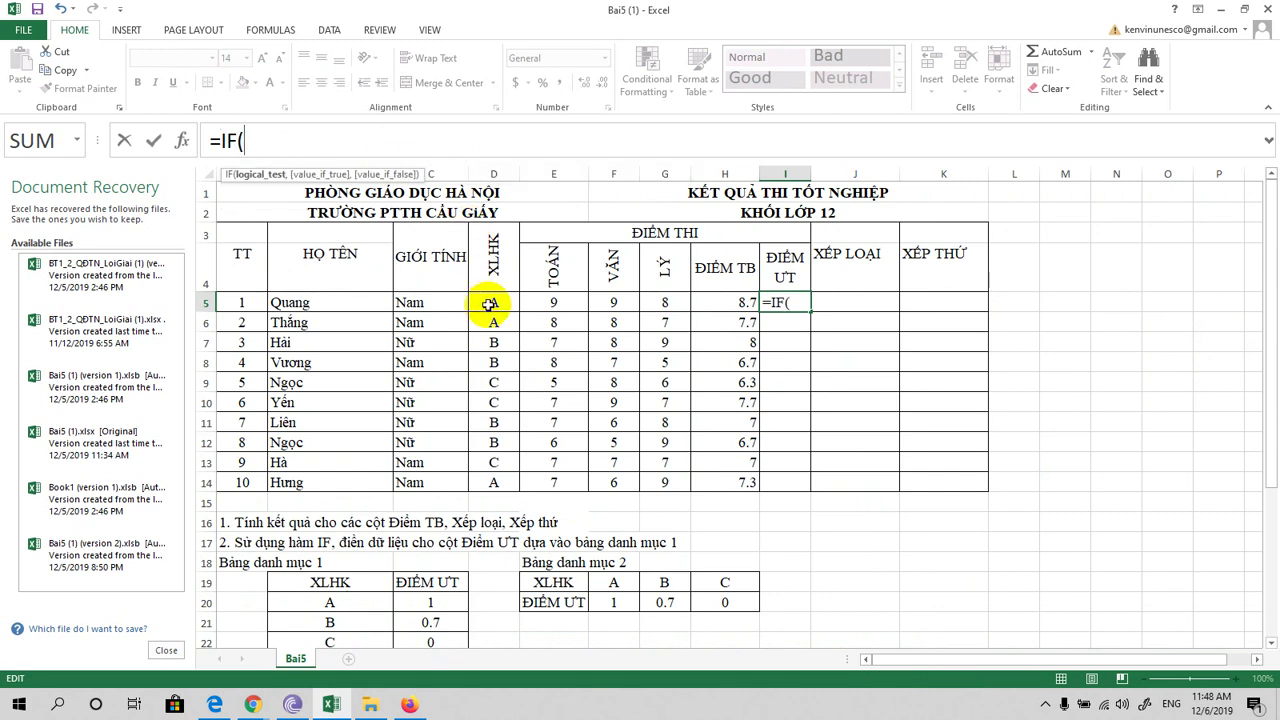
{"action": "type", "text": "D"}
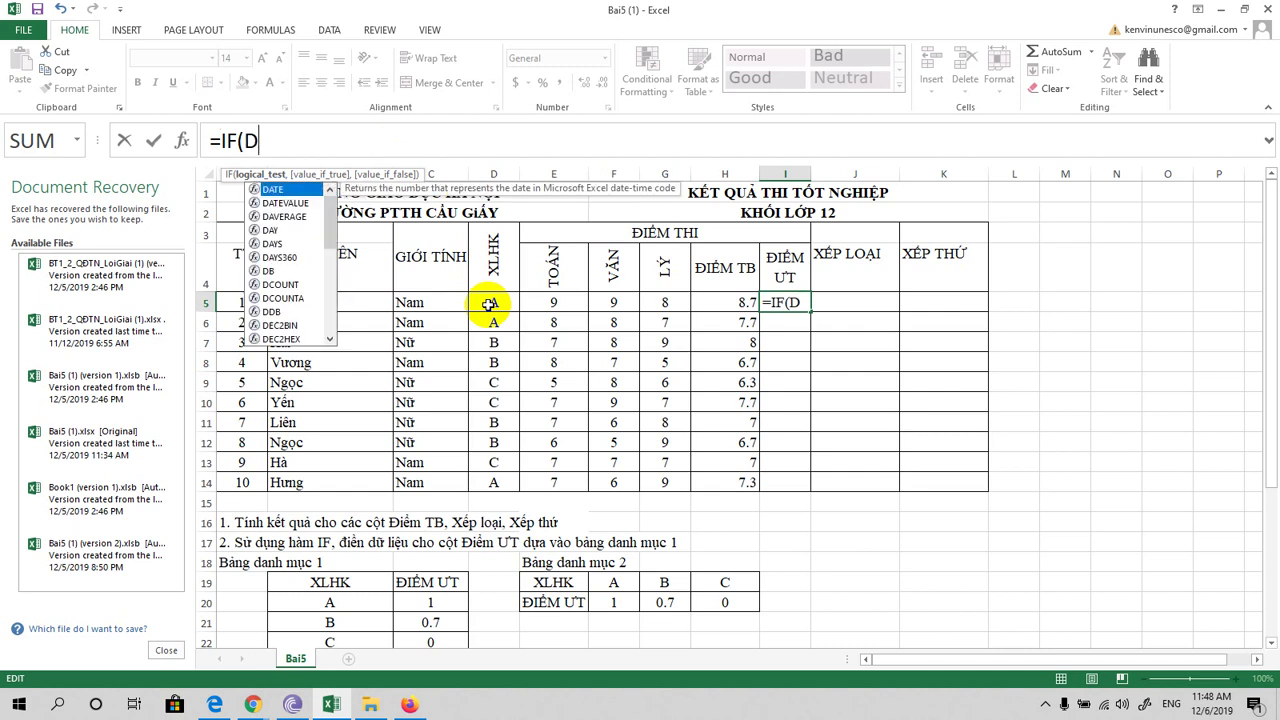
{"action": "type", "text": "5=\""}
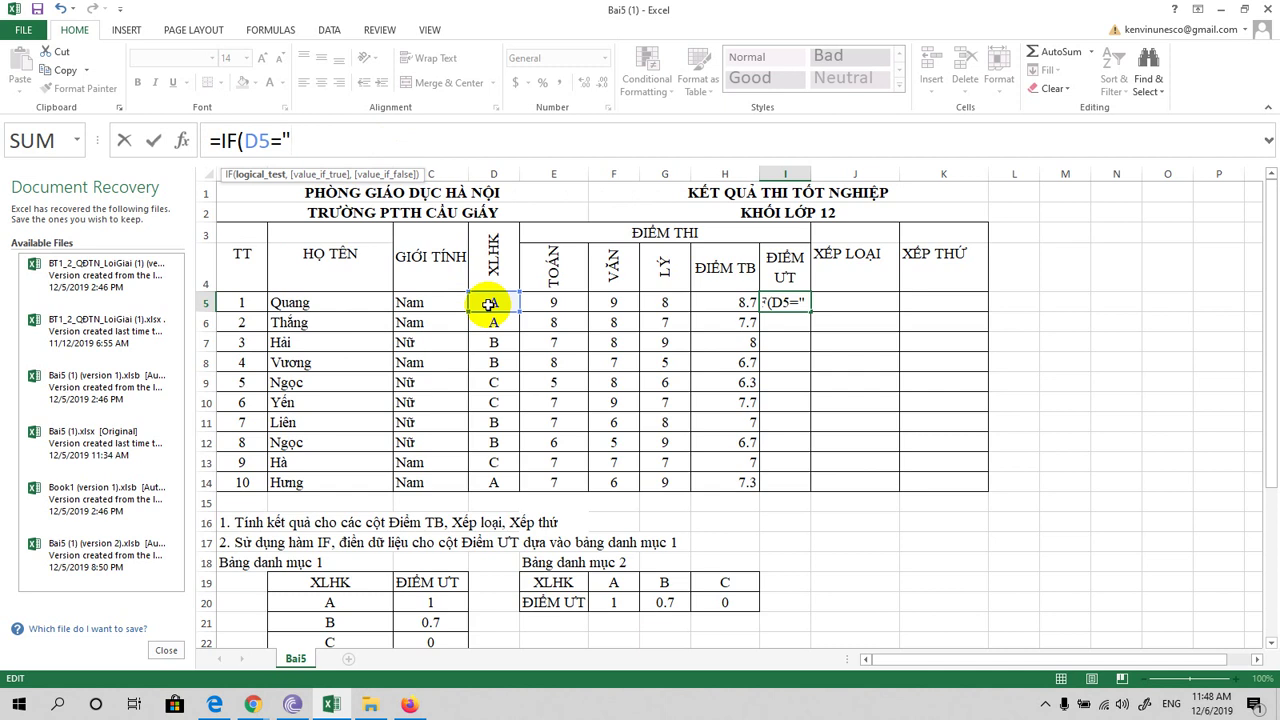
{"action": "type", "text": "A\""}
{"action": "type", "text": ","}
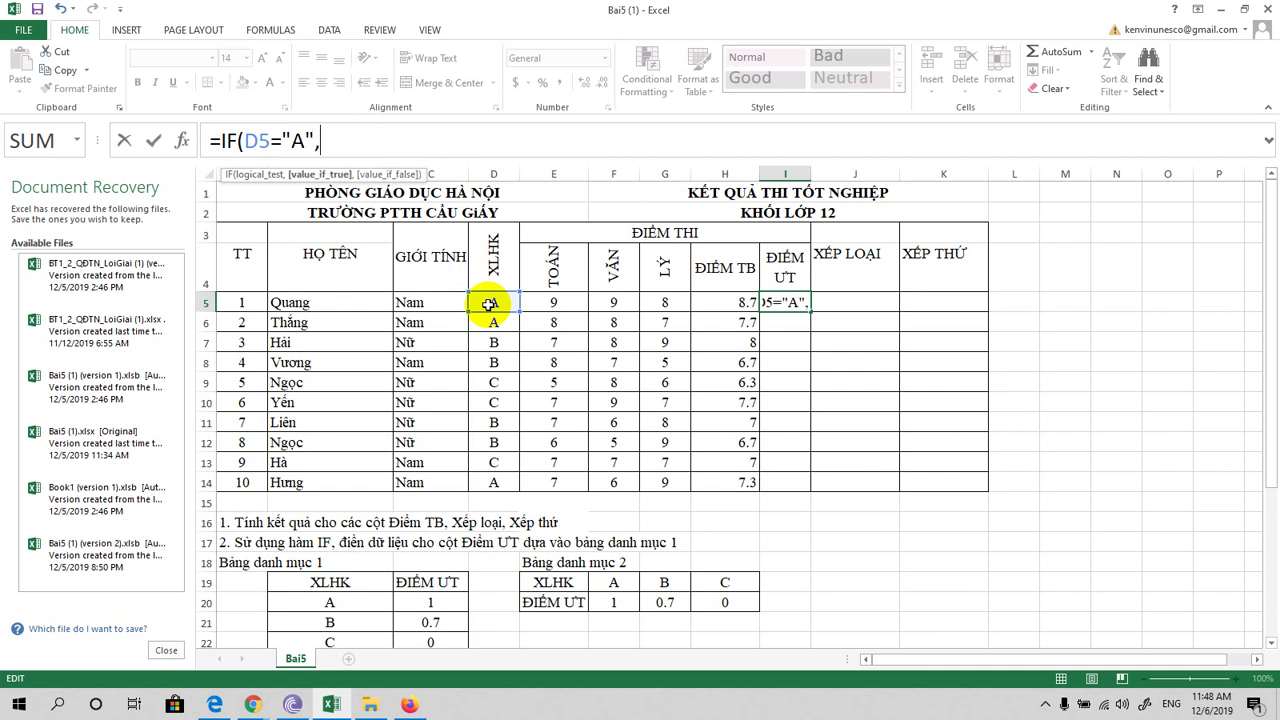
{"action": "type", "text": "1"}
{"action": "type", "text": ",if"}
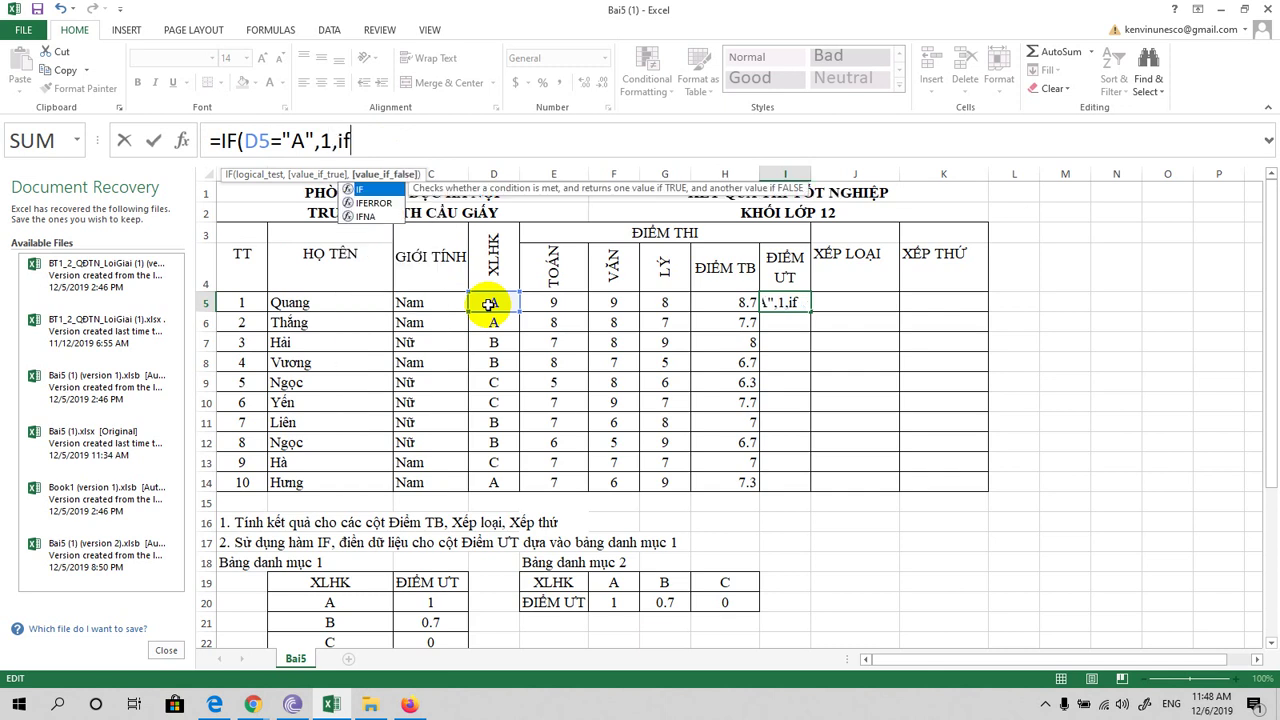
{"action": "type", "text": "("}
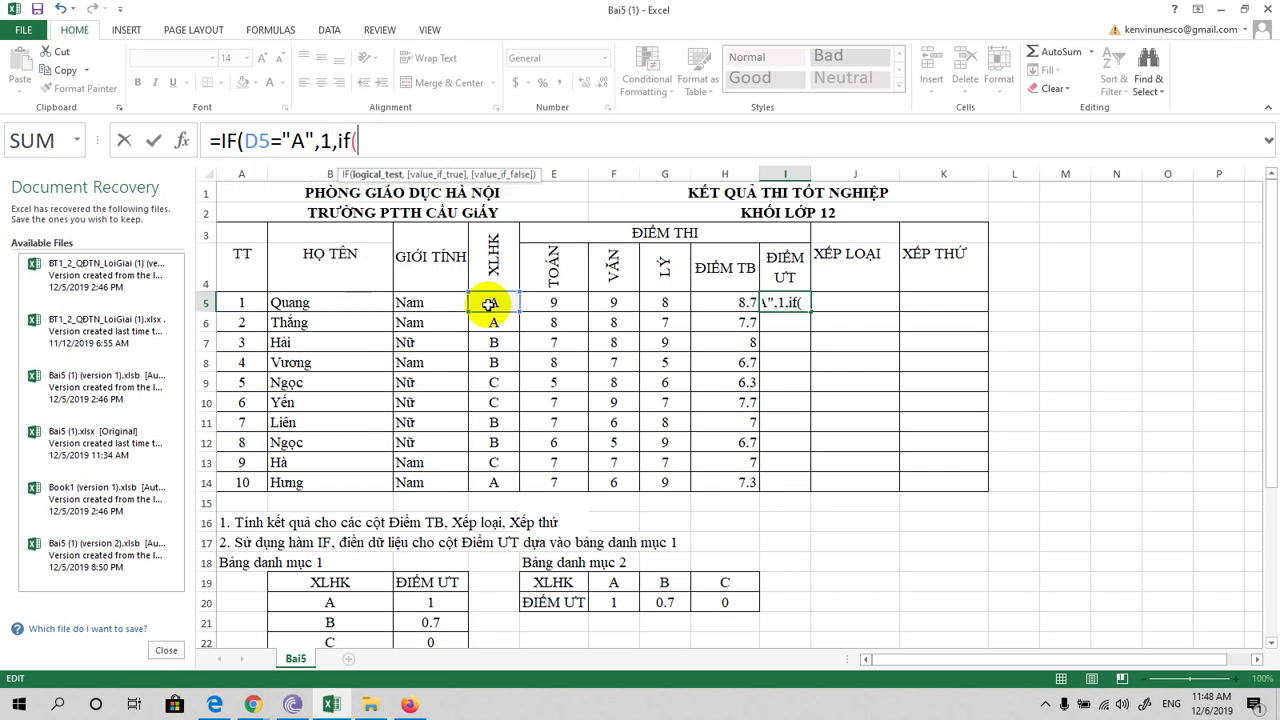
{"action": "type", "text": "d5"}
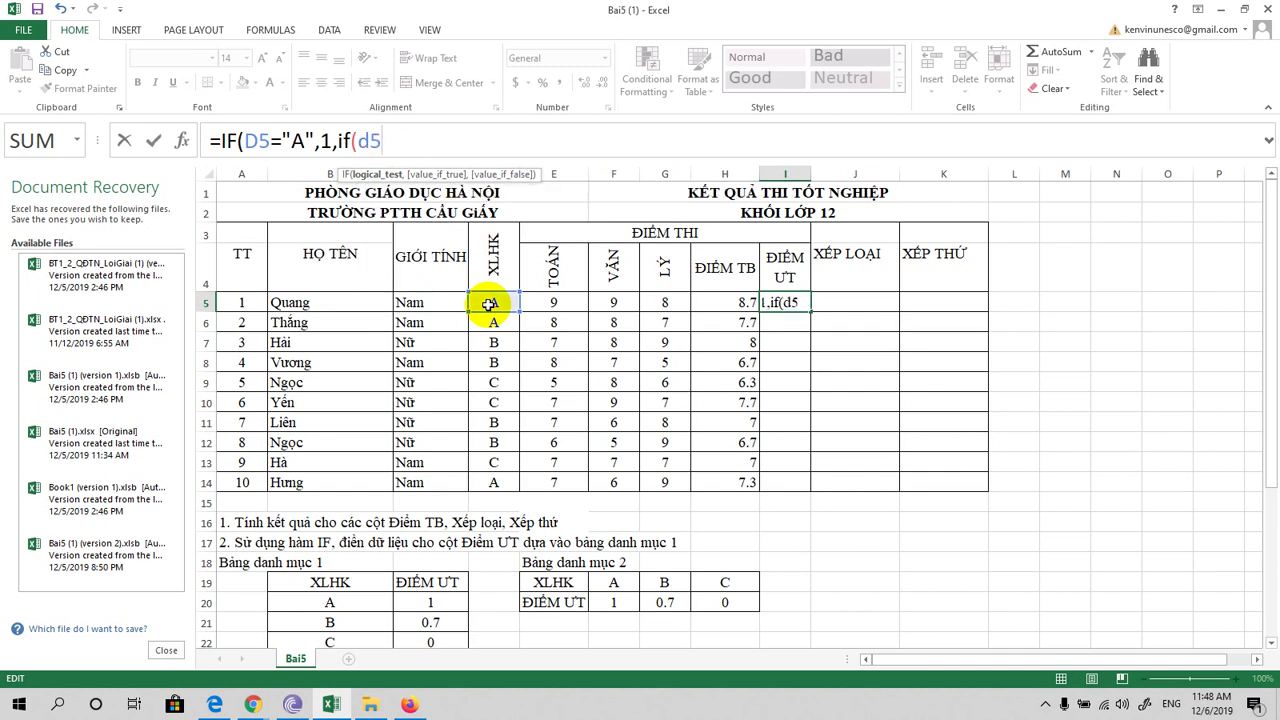
{"action": "type", "text": "=\""}
{"action": "type", "text": "B\""}
{"action": "type", "text": ",0"}
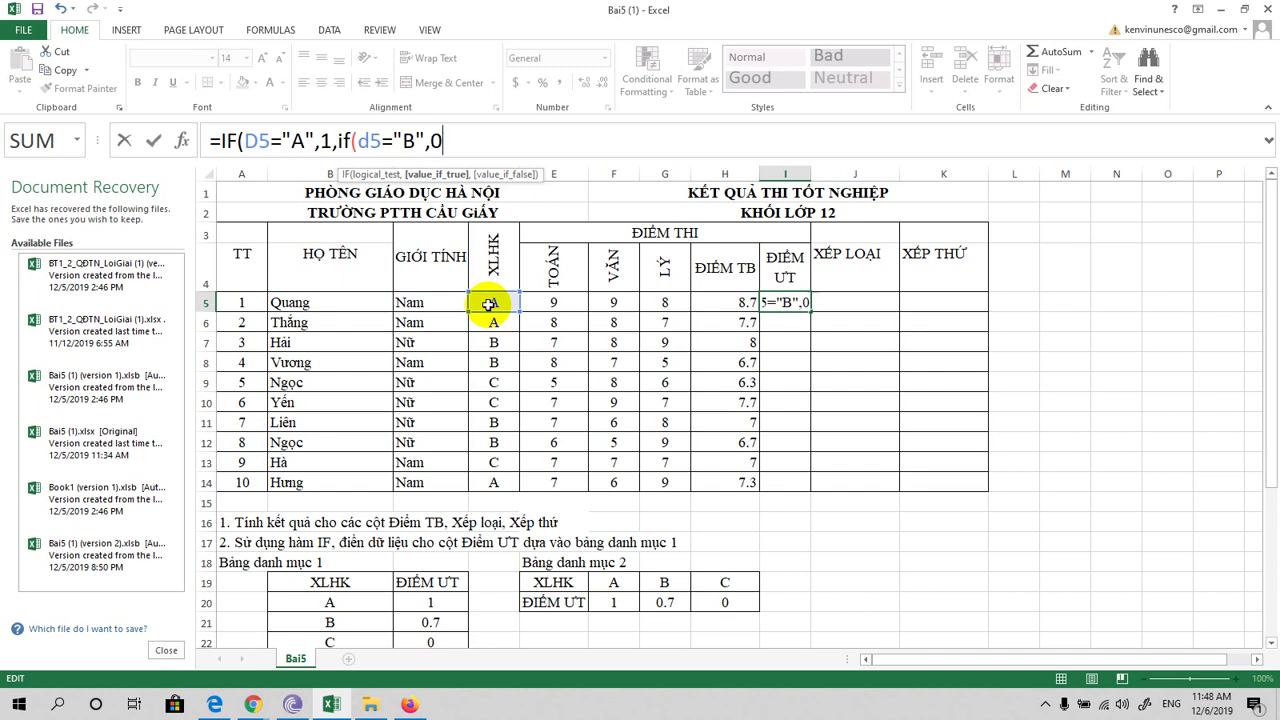
{"action": "type", "text": ".7"}
{"action": "type", "text": ",0"}
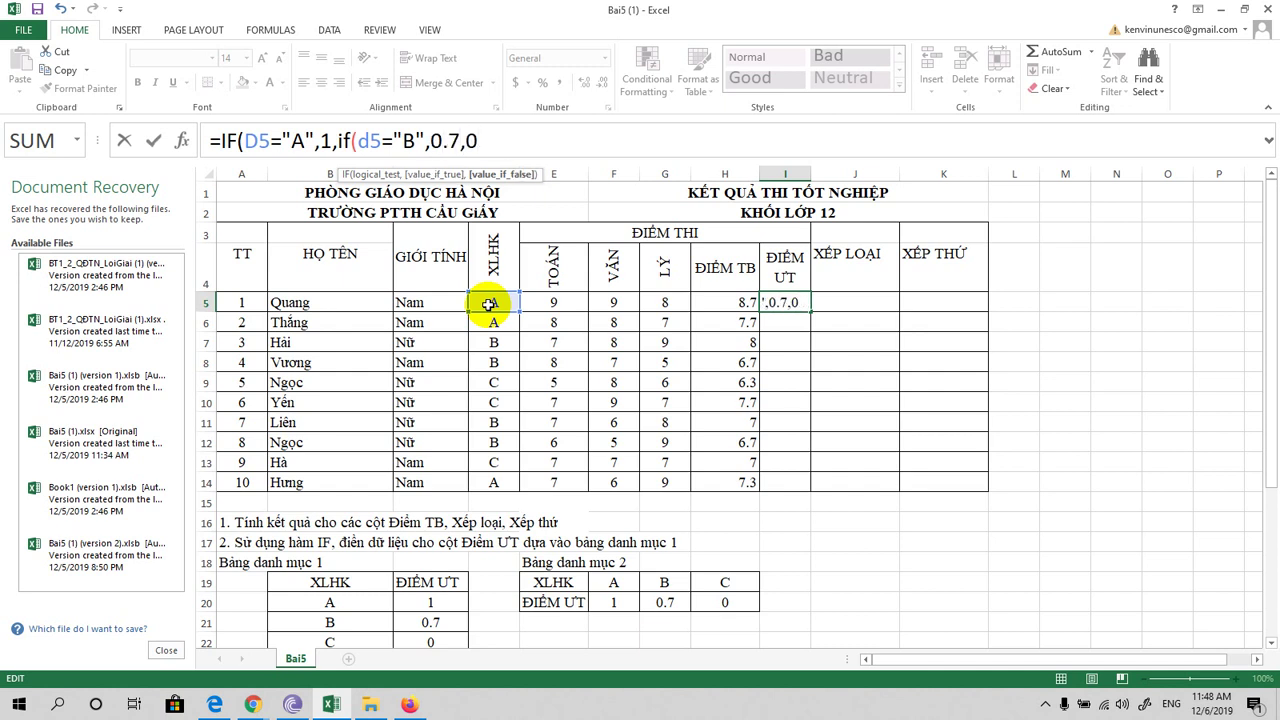
{"action": "type", "text": "))"}
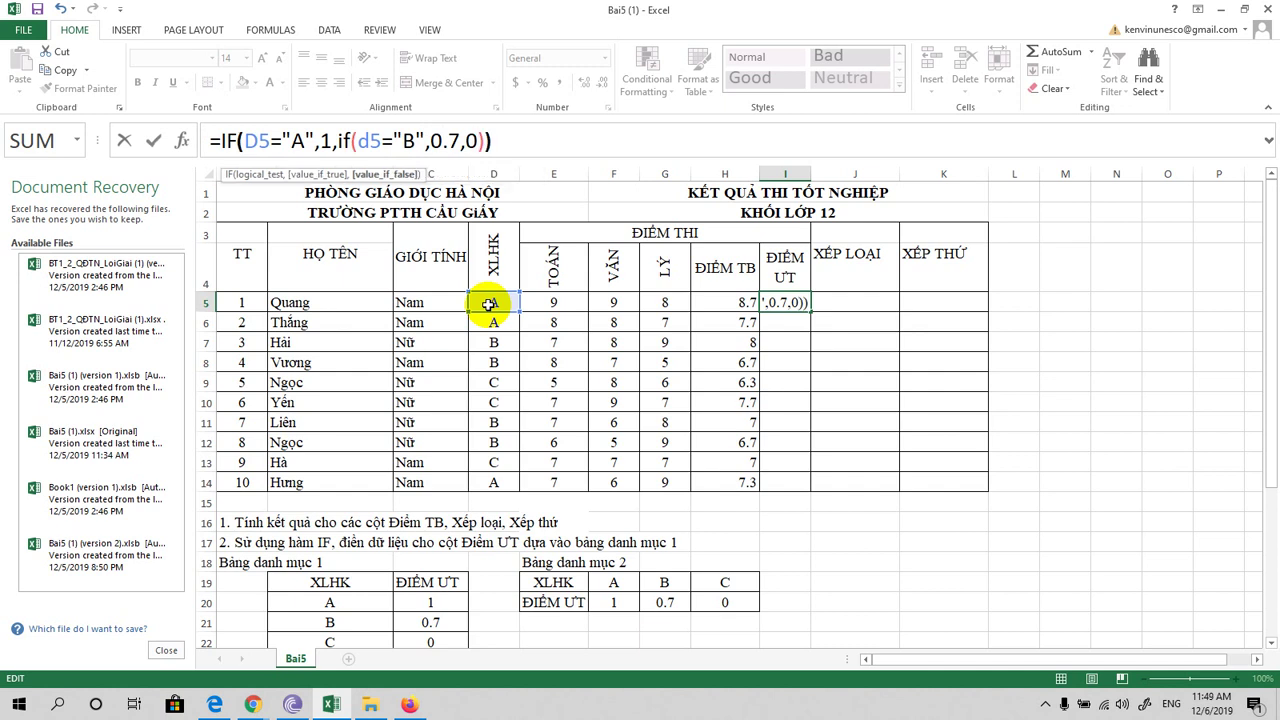
{"action": "key", "text": "Return"}
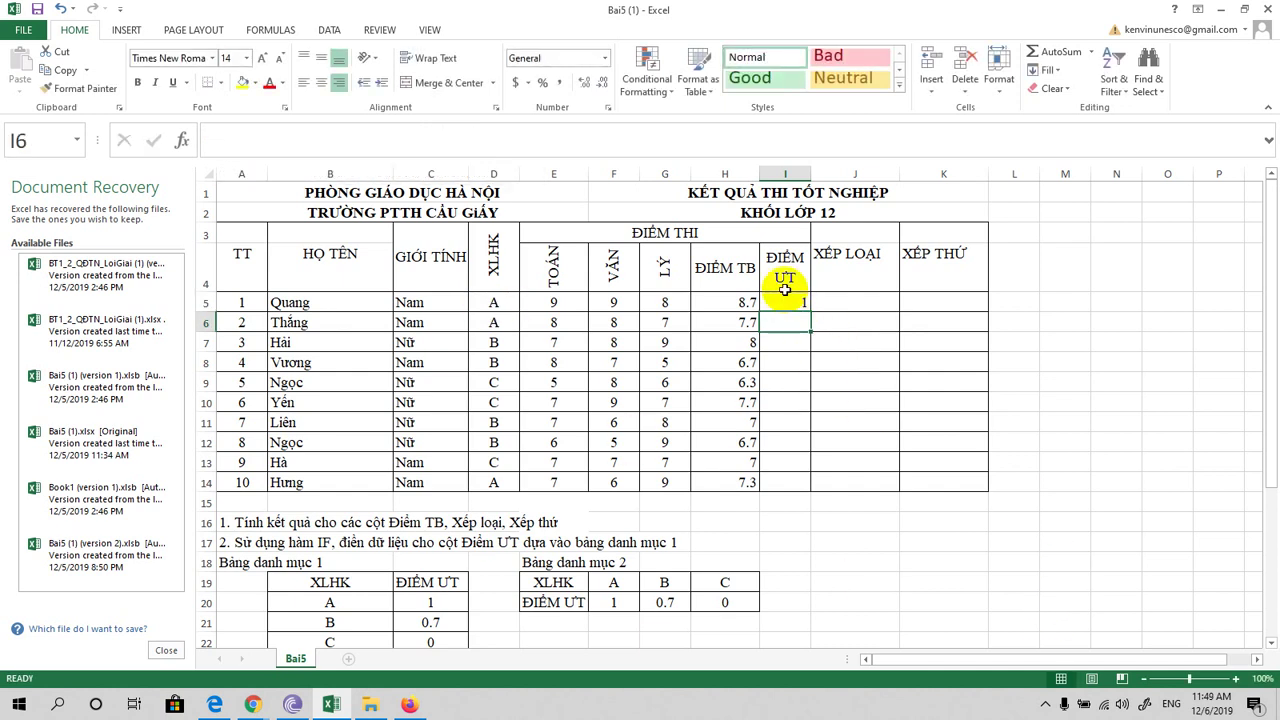
{"action": "left_click", "coordinate": [790, 300]}
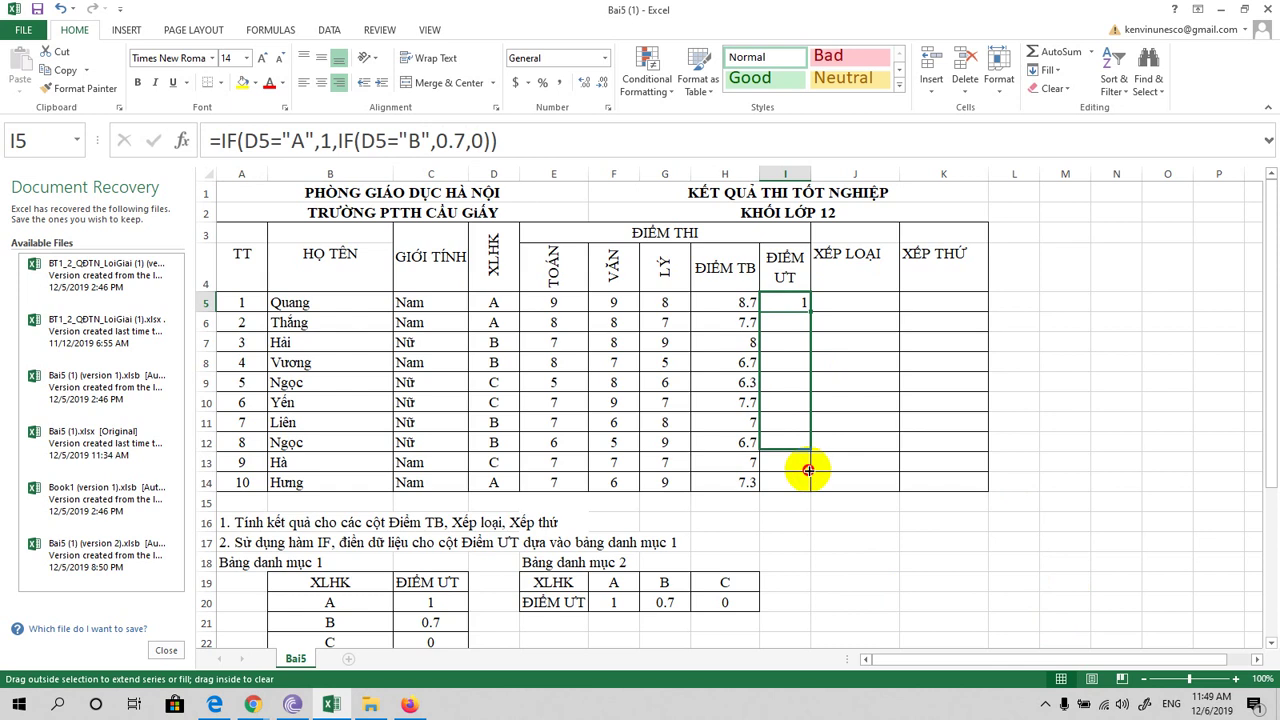
{"action": "left_click_drag", "start_coordinate": [810, 312], "coordinate": [812, 490]}
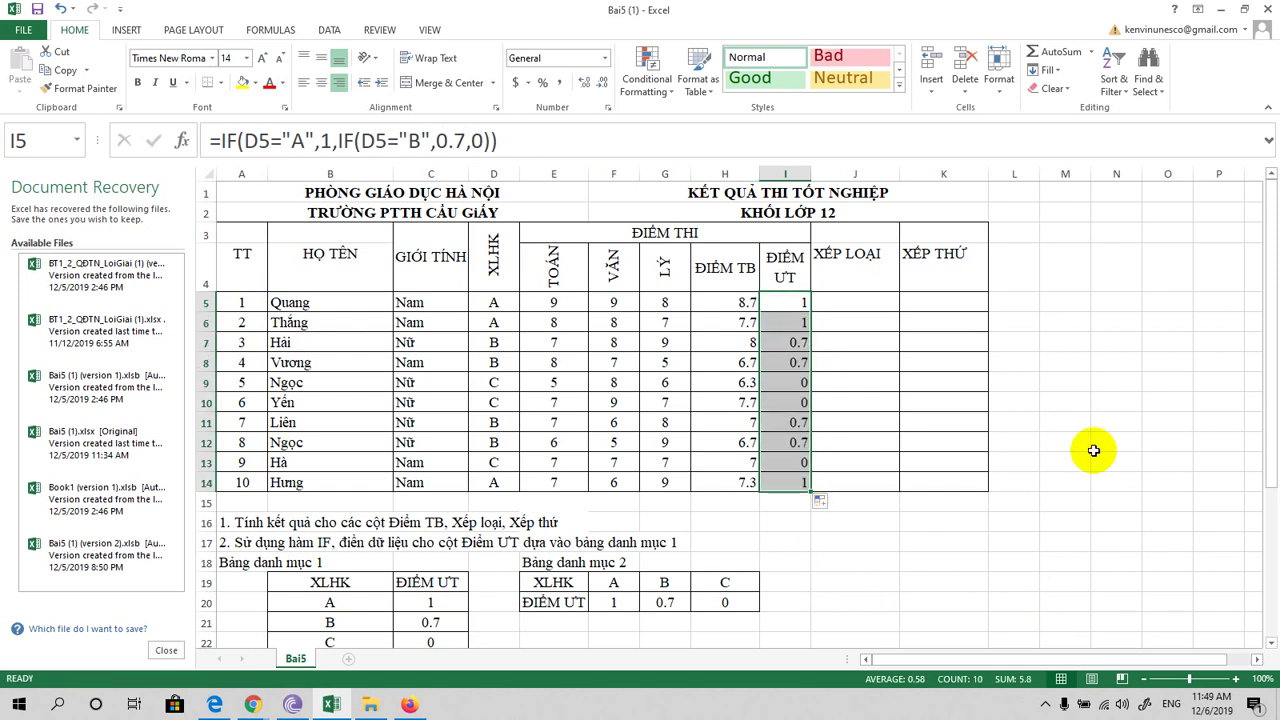
Copy the Bảng danh mục 1 lookup table B19:C22.
{"action": "left_click_drag", "start_coordinate": [1268, 300], "coordinate": [1272, 412]}
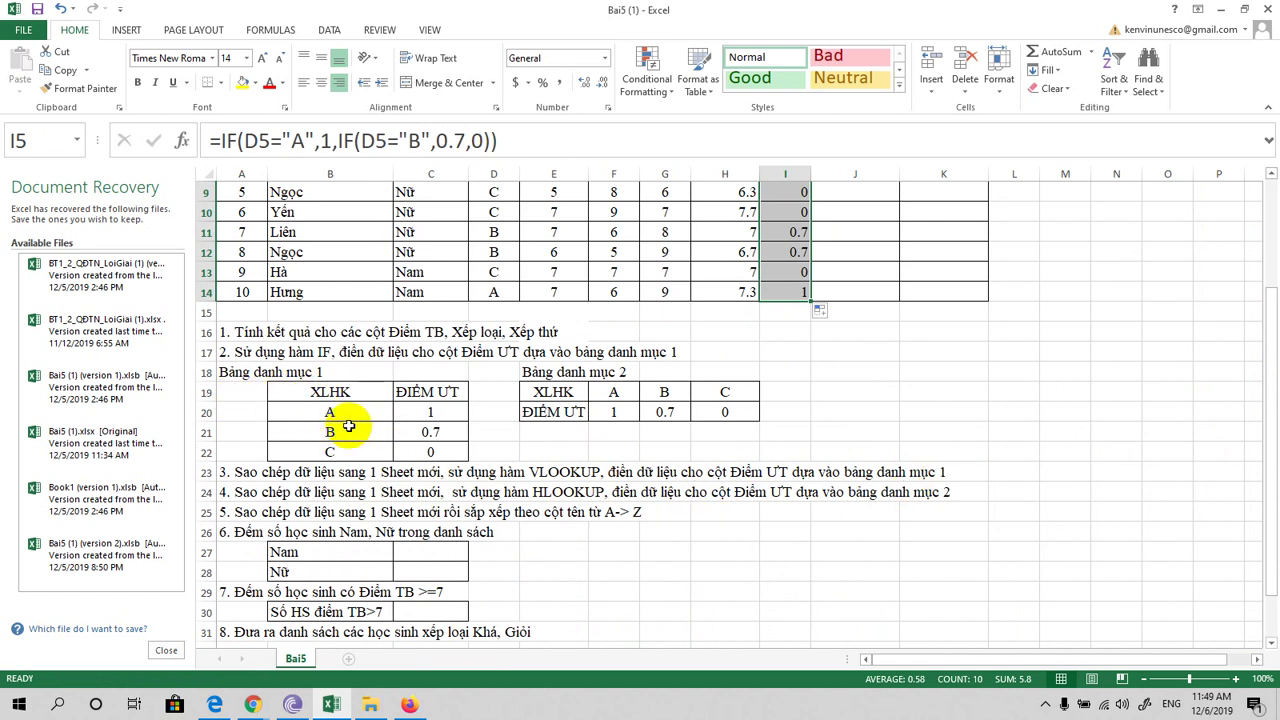
{"action": "left_click_drag", "start_coordinate": [285, 392], "coordinate": [423, 450]}
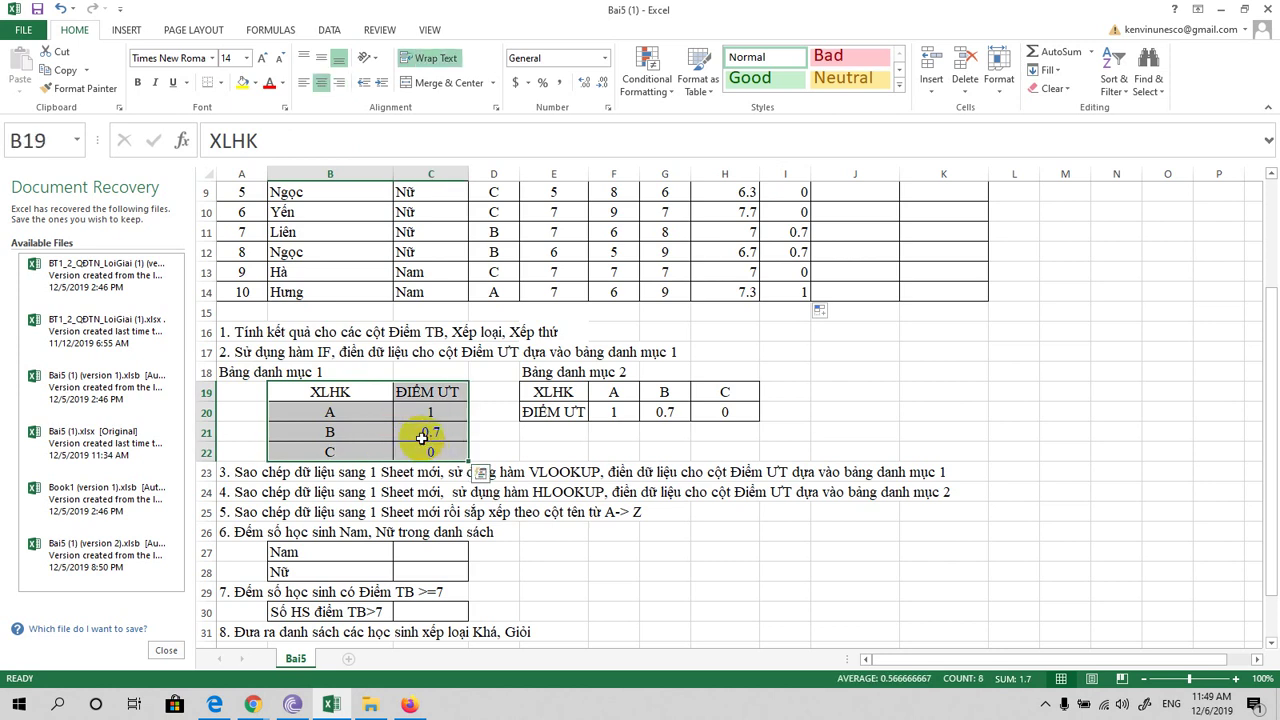
{"action": "right_click", "coordinate": [419, 420]}
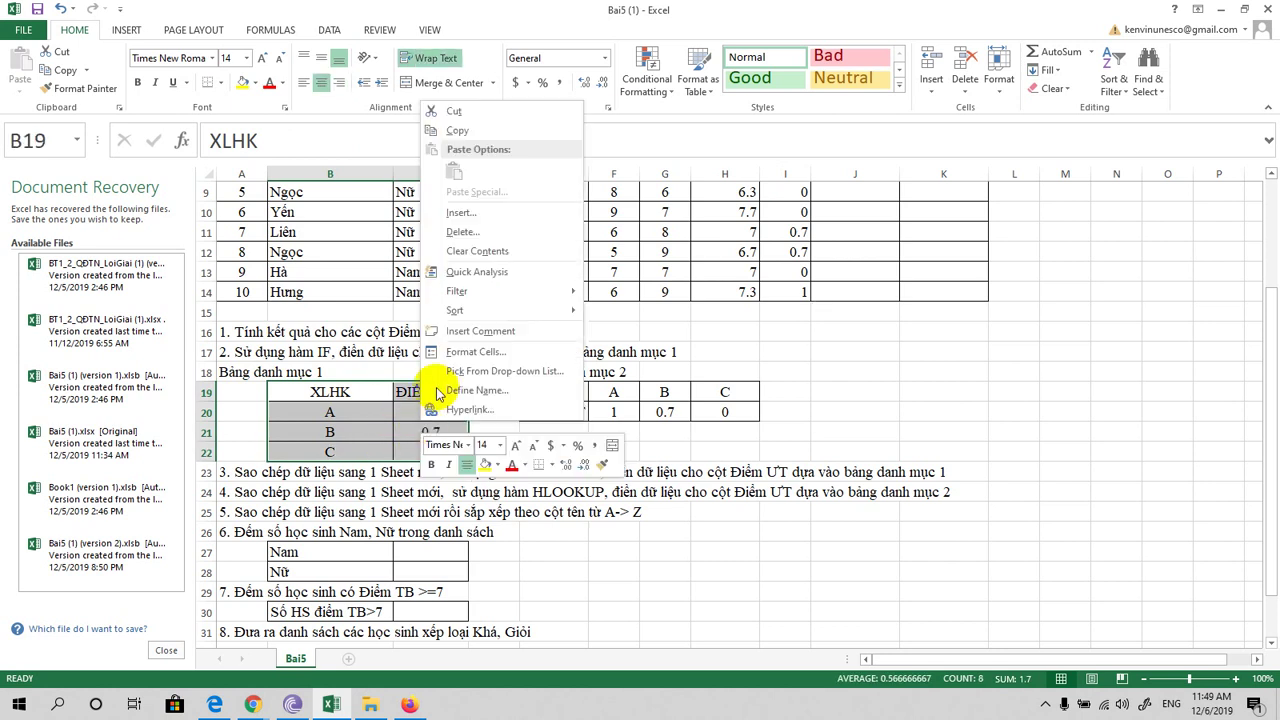
{"action": "left_click", "coordinate": [484, 134]}
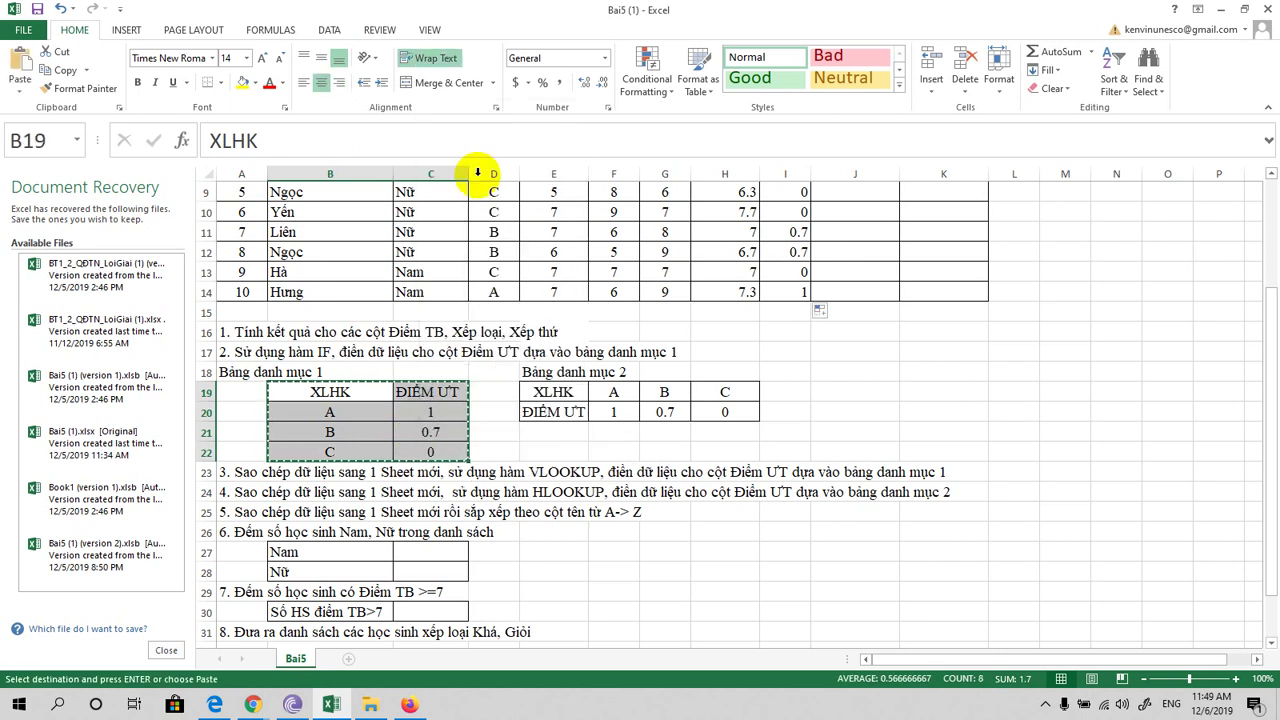
Add a new worksheet named DANHMUC.
{"action": "left_click", "coordinate": [345, 658]}
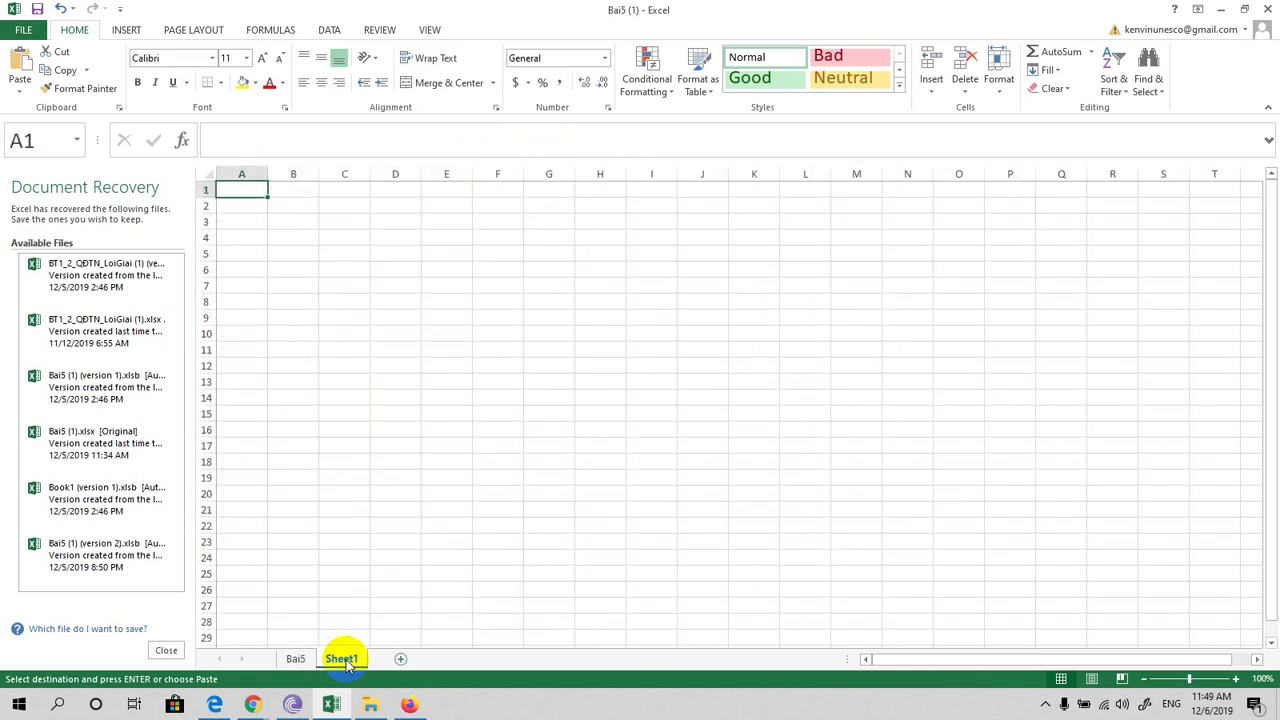
{"action": "double_click", "coordinate": [343, 659]}
{"action": "key", "text": "BackSpace"}
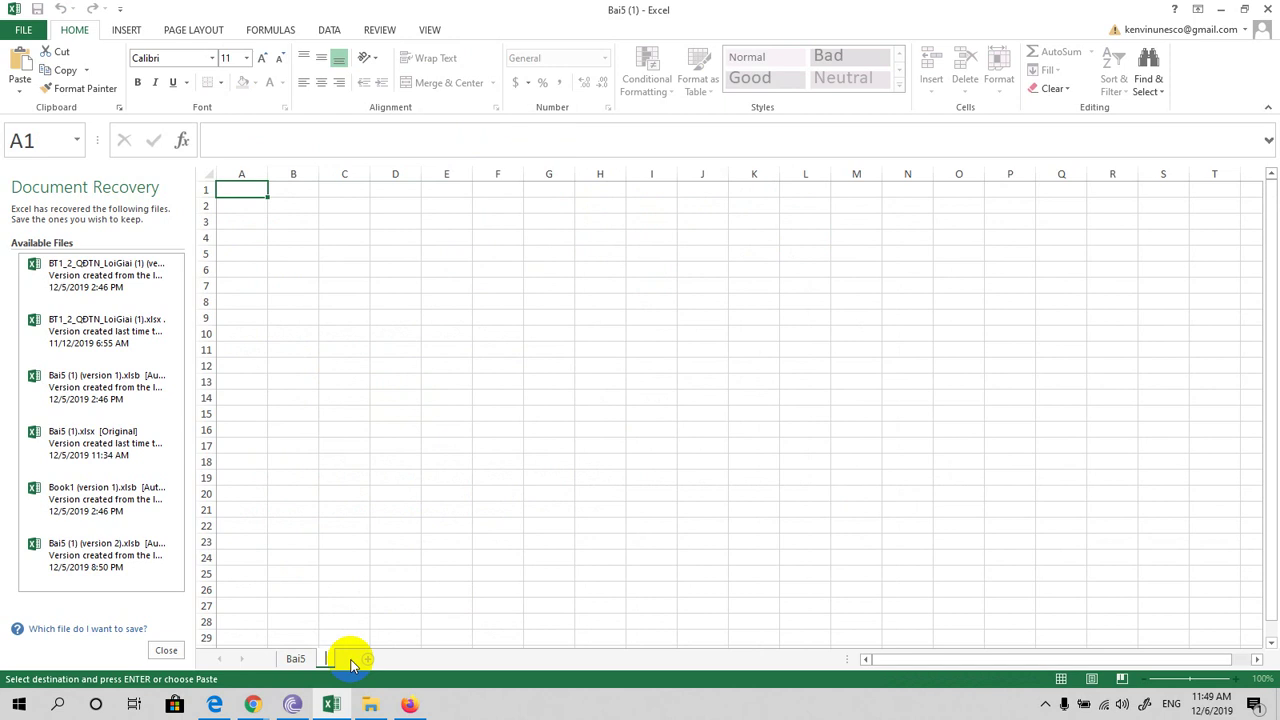
{"action": "type", "text": "DANH"}
{"action": "type", "text": "MUC"}
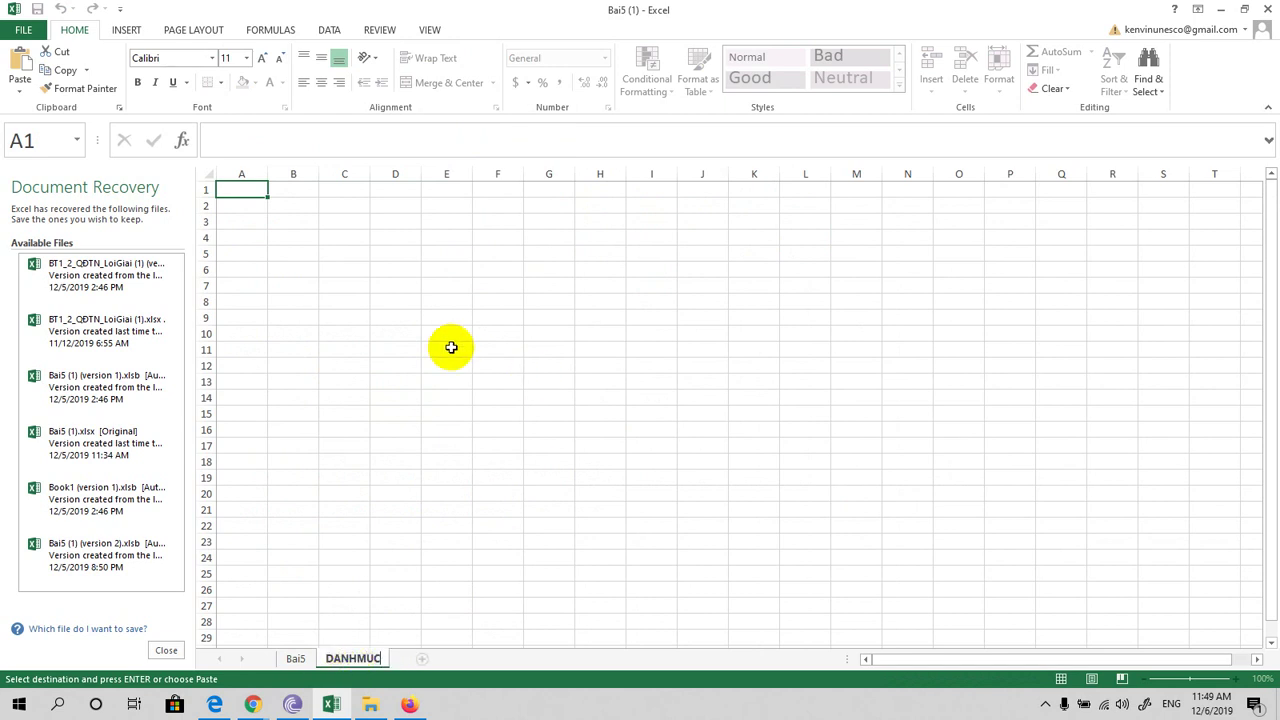
{"action": "left_click", "coordinate": [330, 235]}
Paste the lookup table at C3, widen column D, and return to Bai5.
{"action": "left_click", "coordinate": [332, 224]}
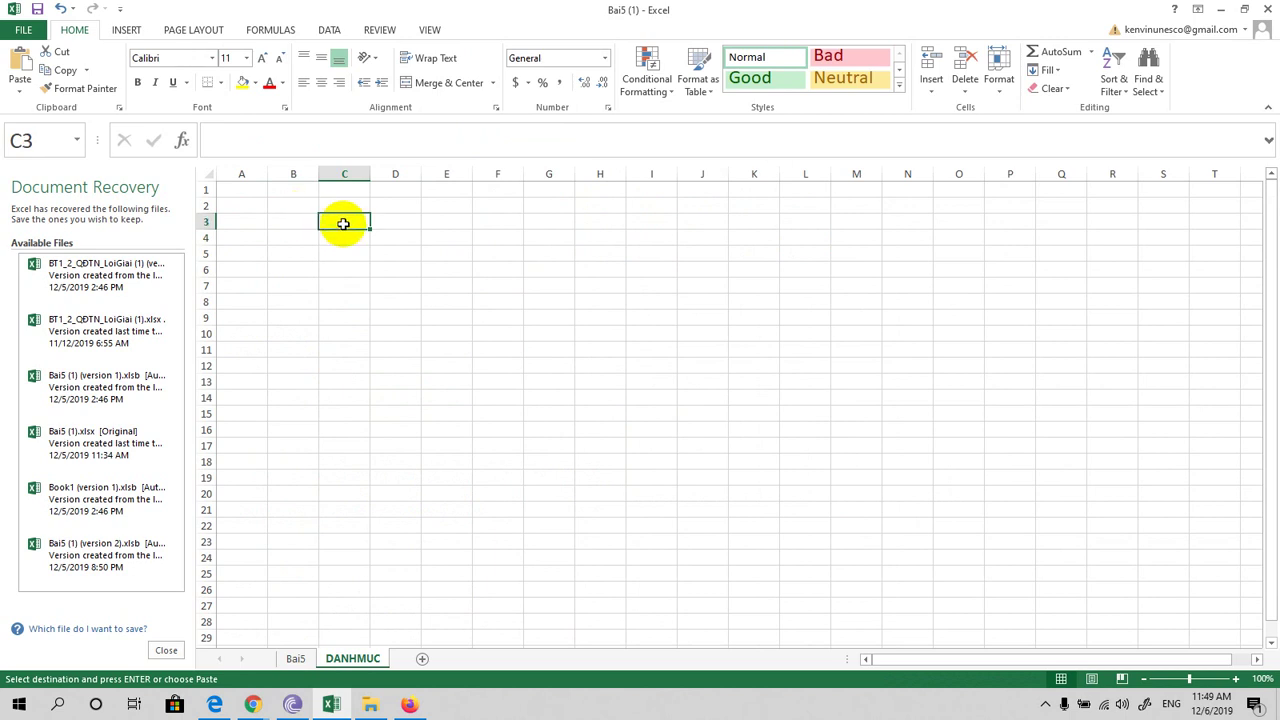
{"action": "key", "text": "ctrl+v"}
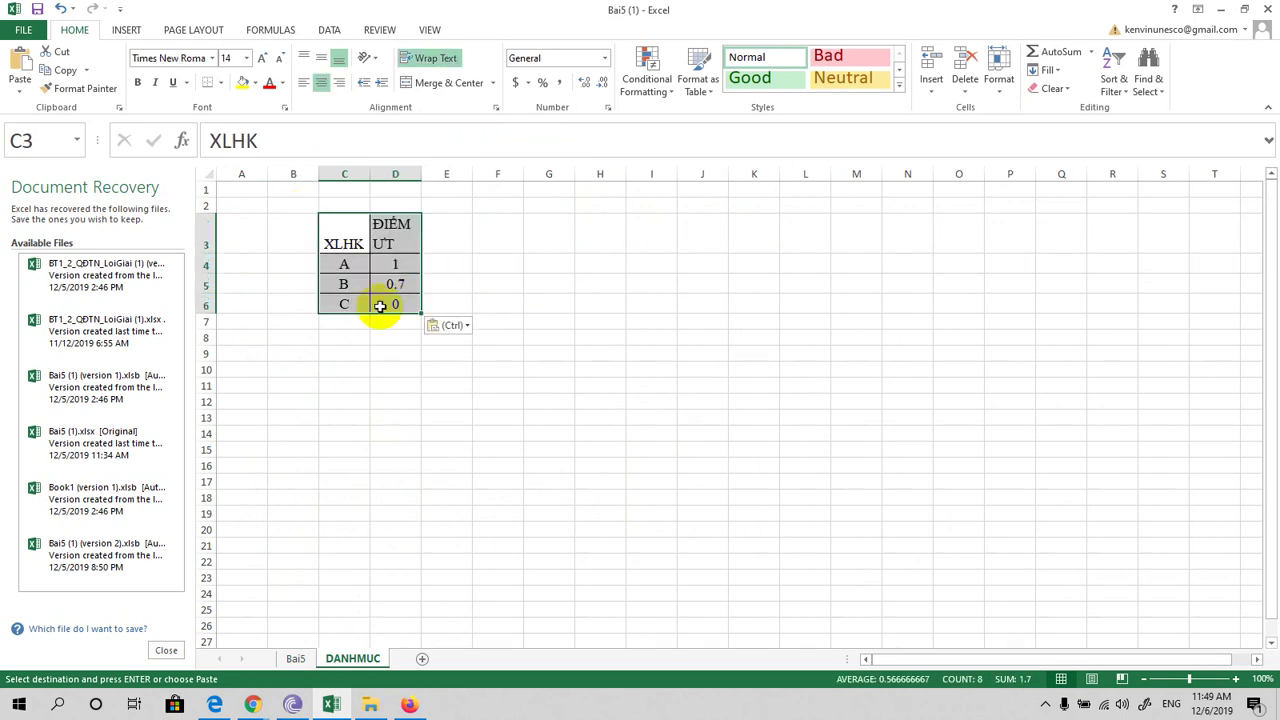
{"action": "left_click_drag", "start_coordinate": [421, 172], "coordinate": [467, 172]}
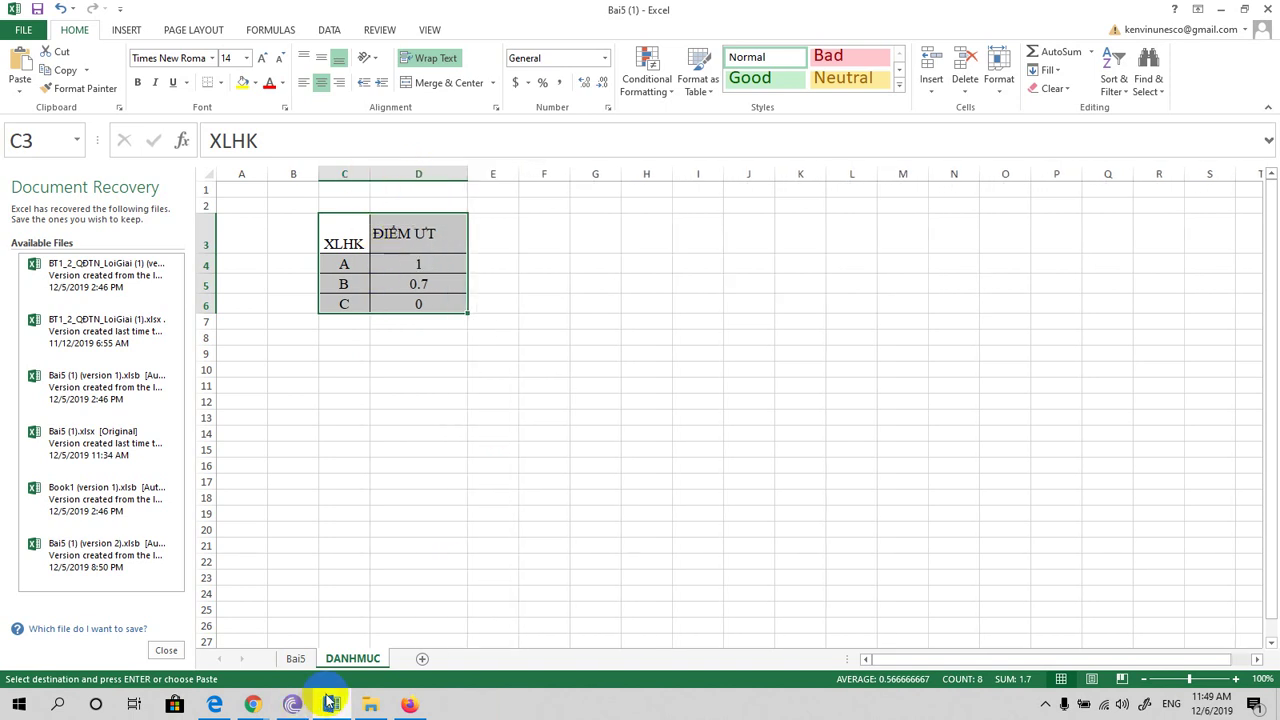
{"action": "left_click", "coordinate": [296, 659]}
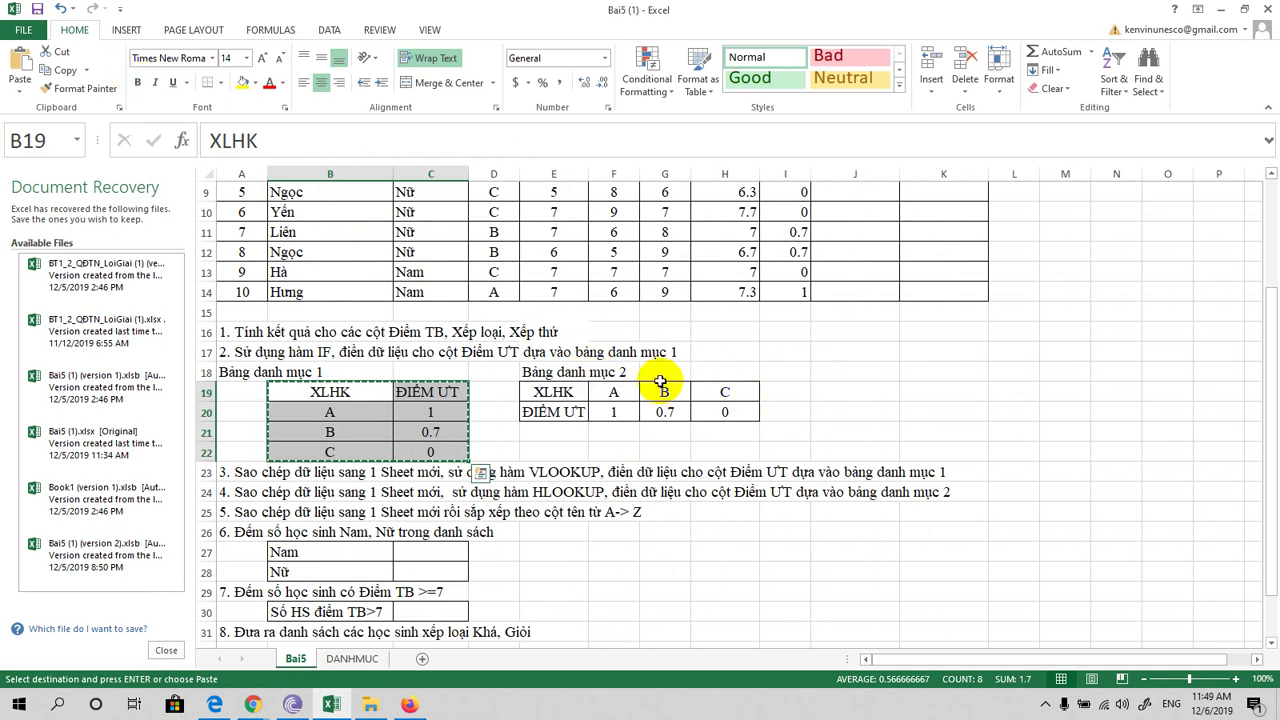
Select the ĐIỂM ƯT bonus results in I5:I14.
{"action": "key", "text": "F2"}
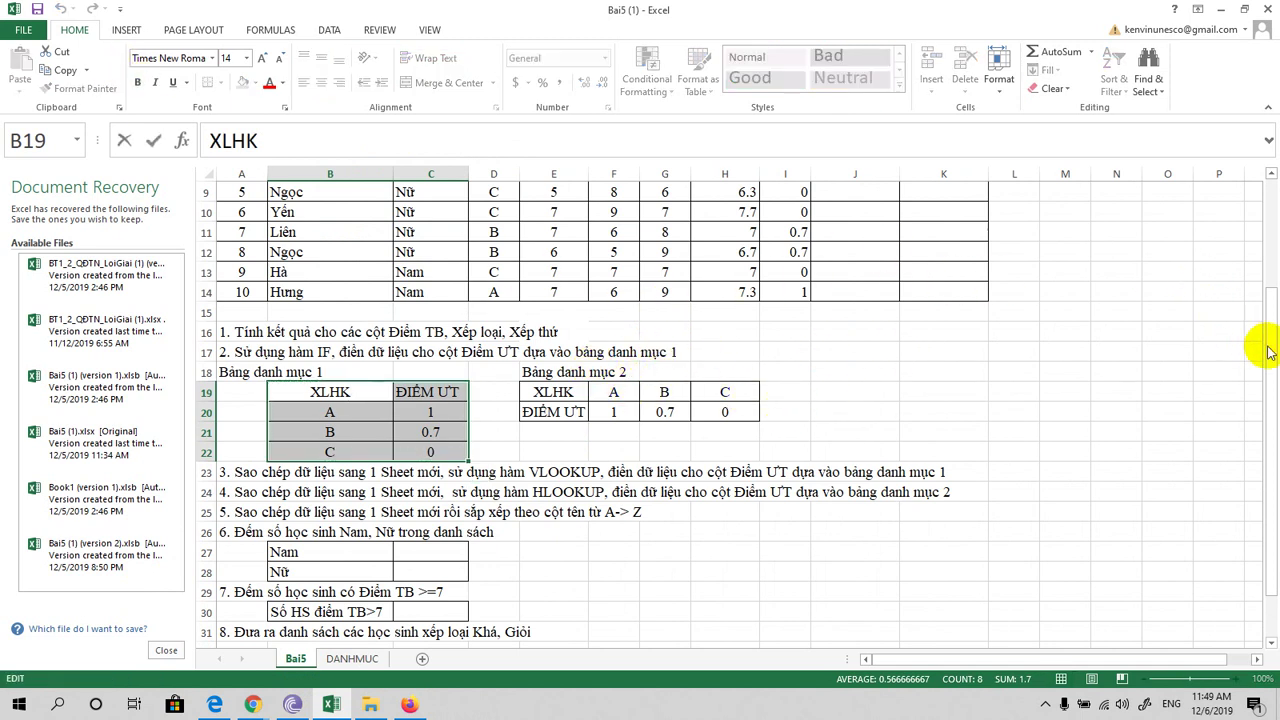
{"action": "left_click_drag", "start_coordinate": [1268, 340], "coordinate": [1269, 257]}
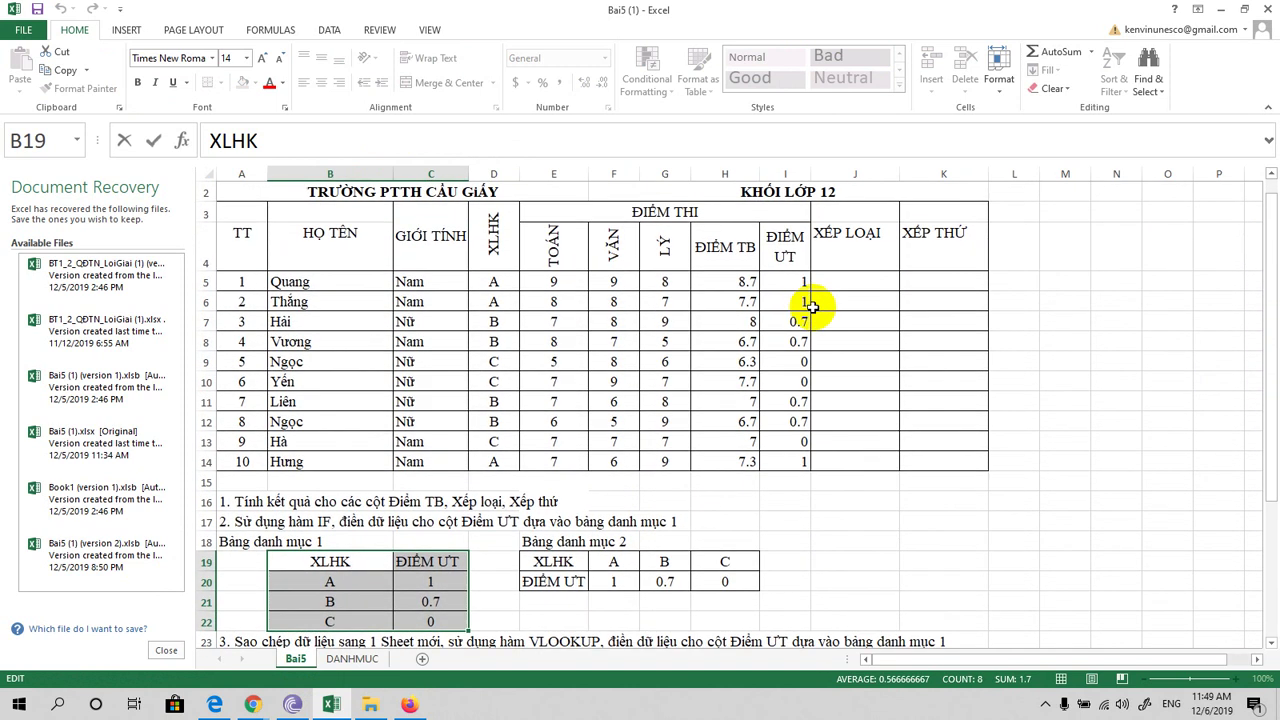
{"action": "left_click", "coordinate": [790, 284]}
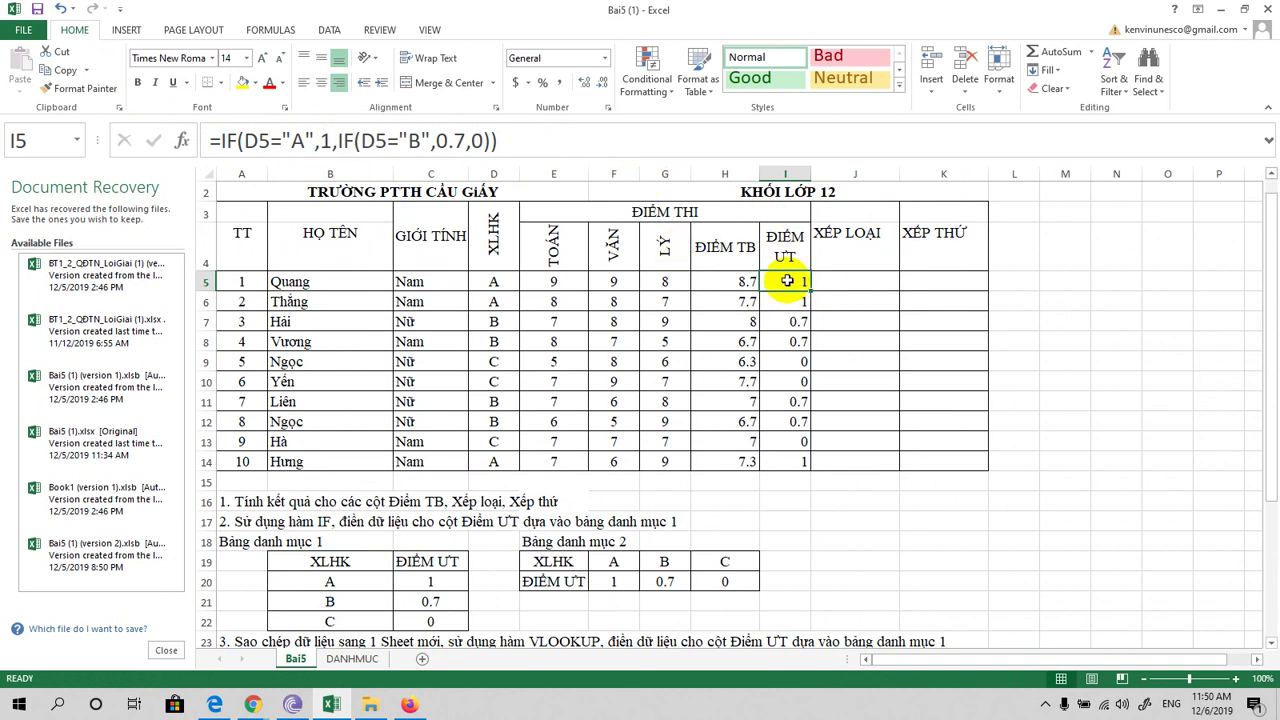
{"action": "left_click_drag", "start_coordinate": [787, 281], "coordinate": [805, 460]}
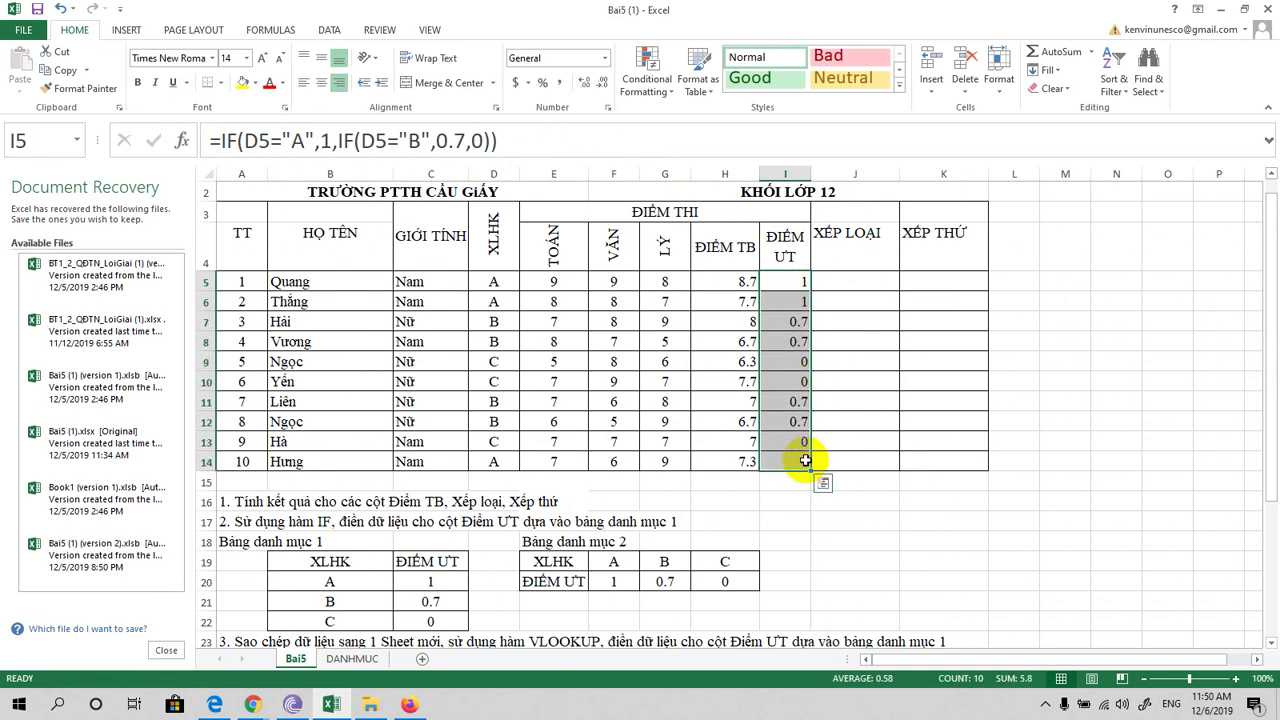
Clear the old bonus results and begin =VLOOKUP(D5, in I5.
{"action": "key", "text": "ctrl+z"}
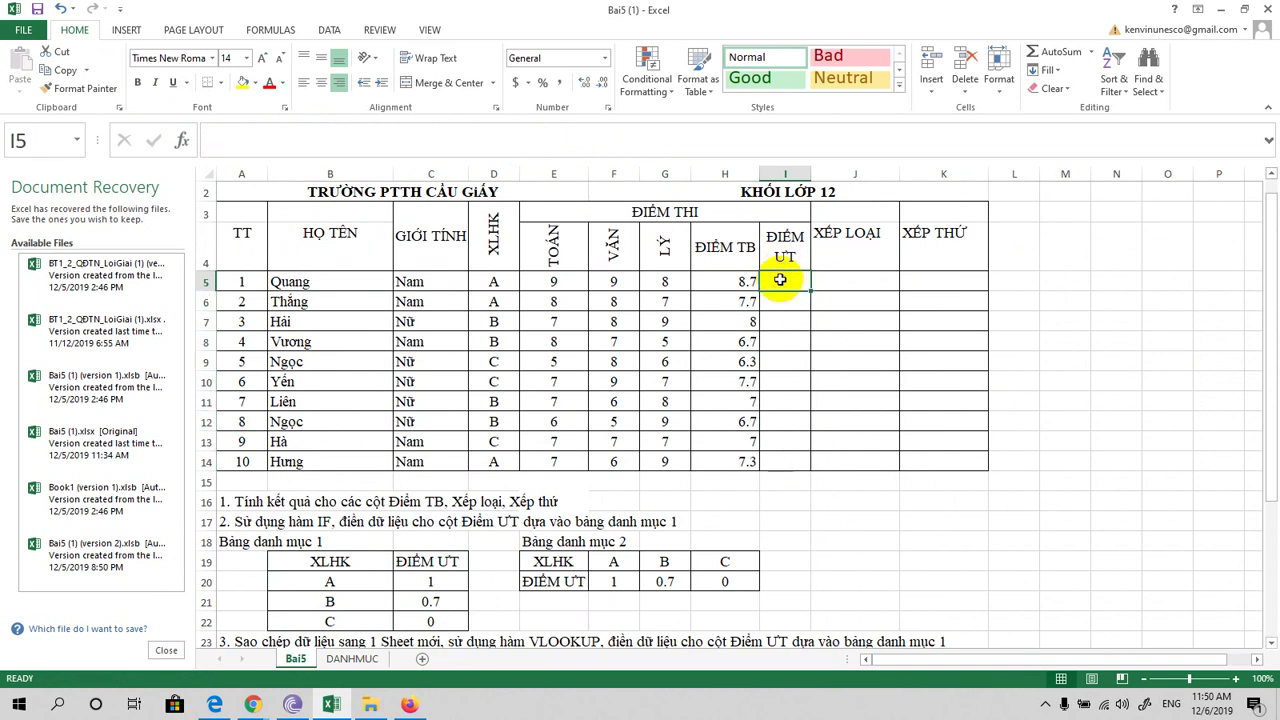
{"action": "left_click", "coordinate": [341, 143]}
{"action": "type", "text": "="}
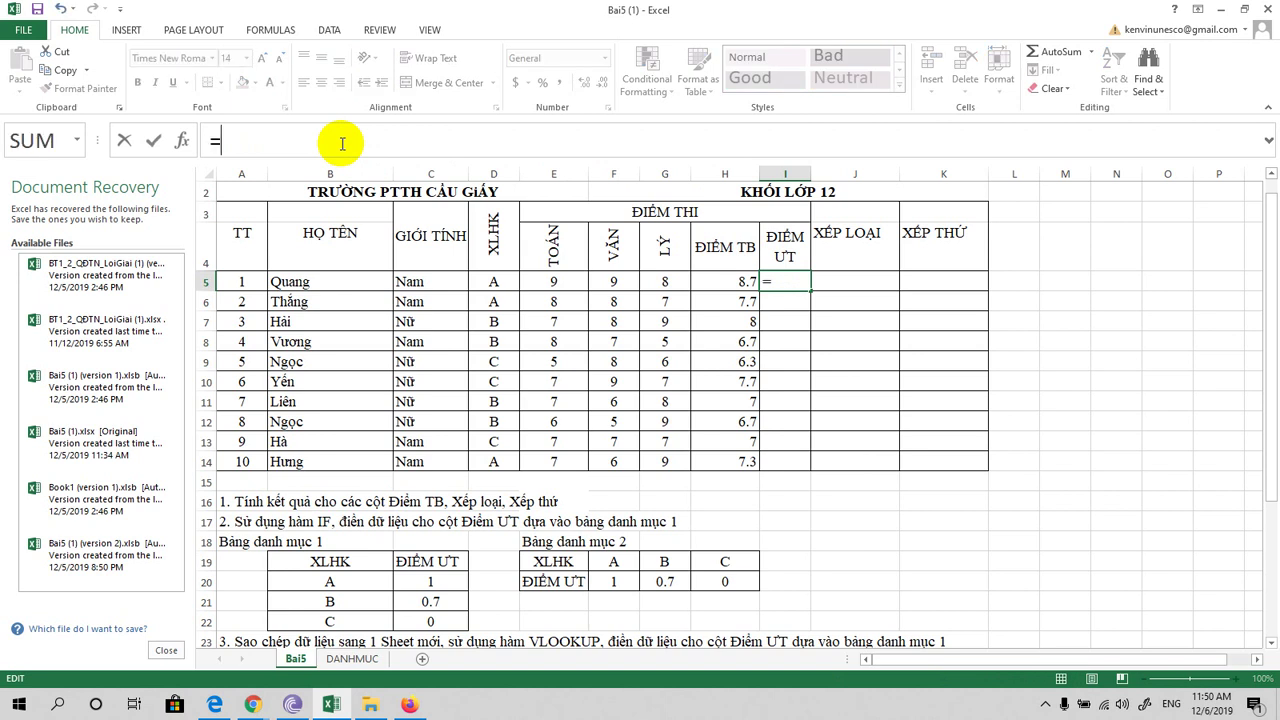
{"action": "type", "text": "VLOOK"}
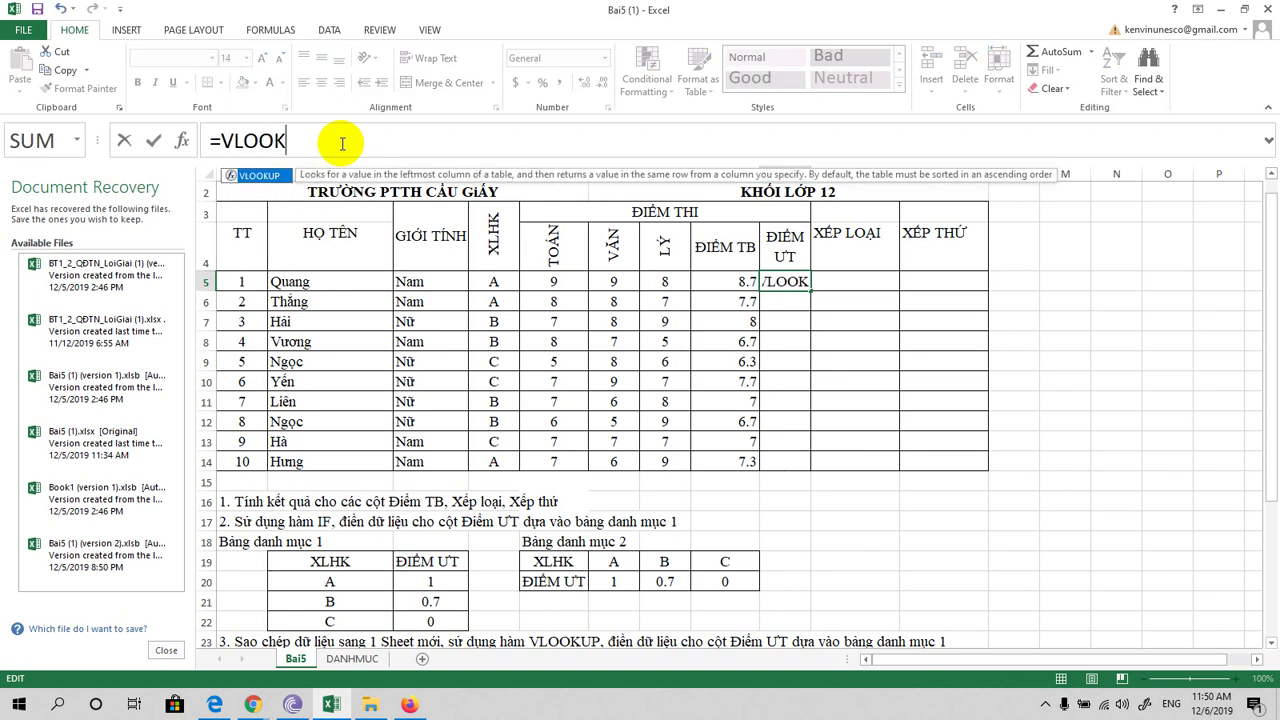
{"action": "type", "text": "("}
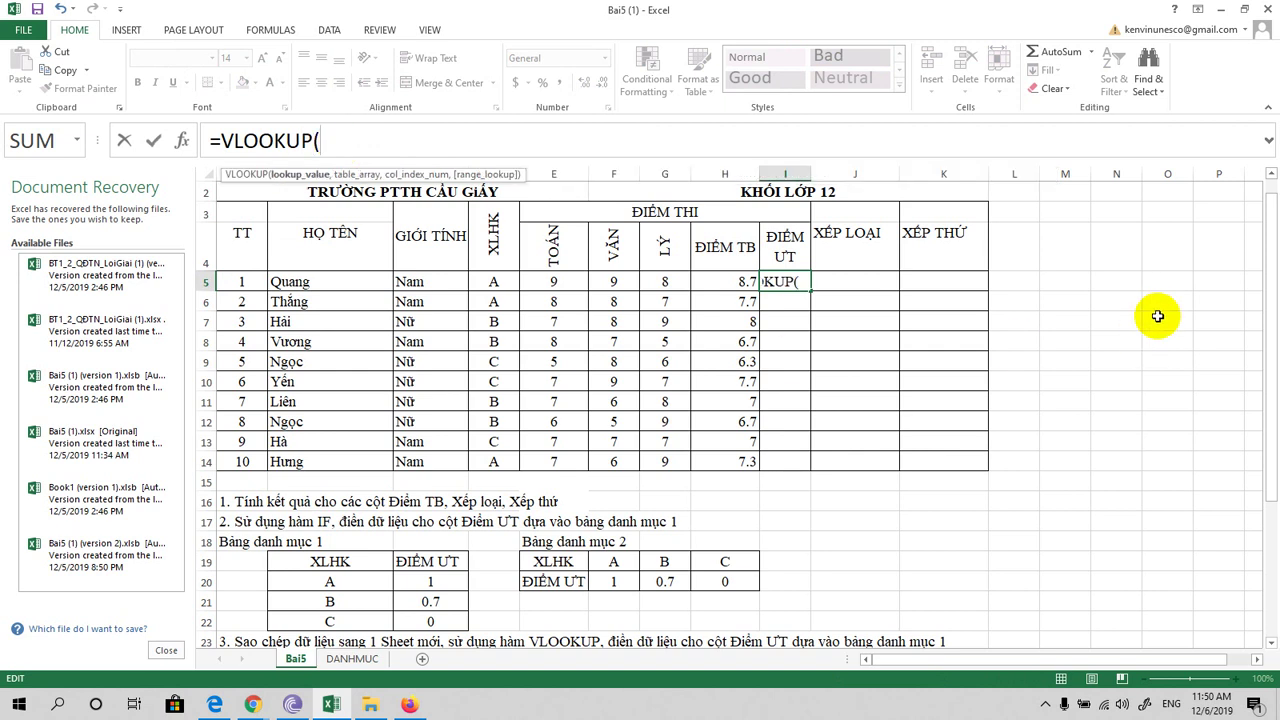
{"action": "left_click_drag", "start_coordinate": [1271, 262], "coordinate": [1257, 329]}
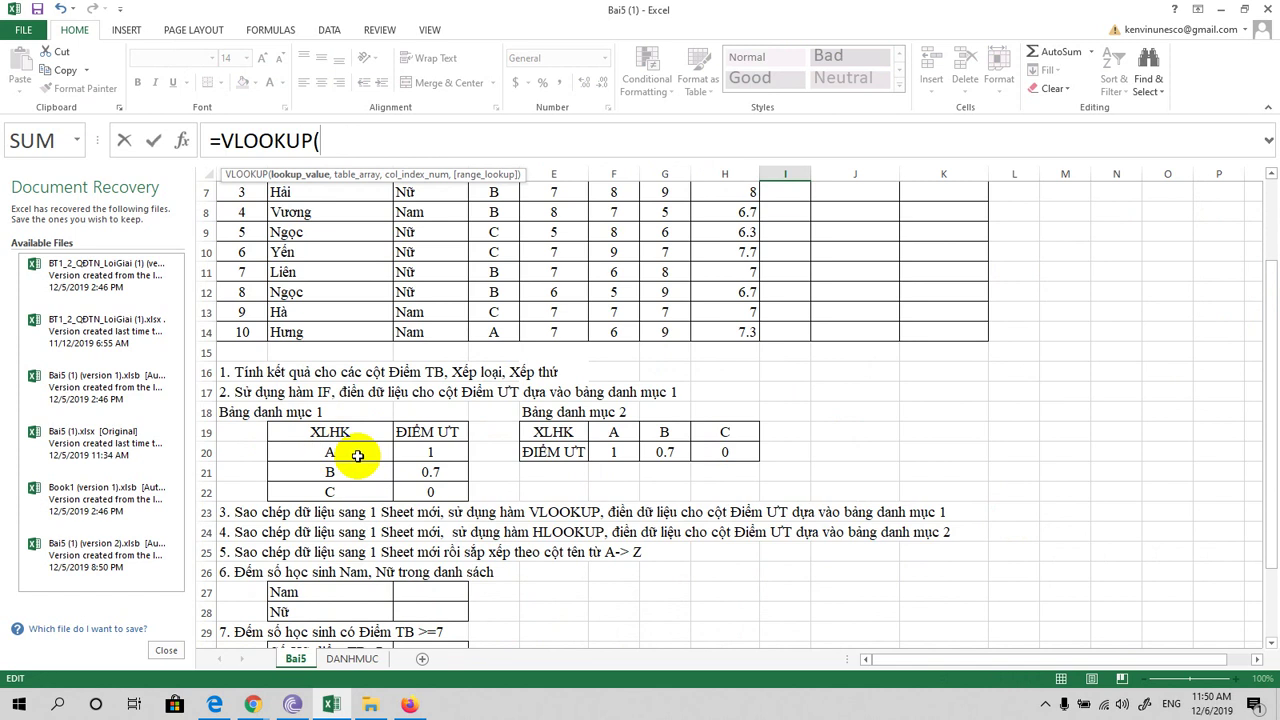
{"action": "left_click_drag", "start_coordinate": [1266, 437], "coordinate": [1262, 343]}
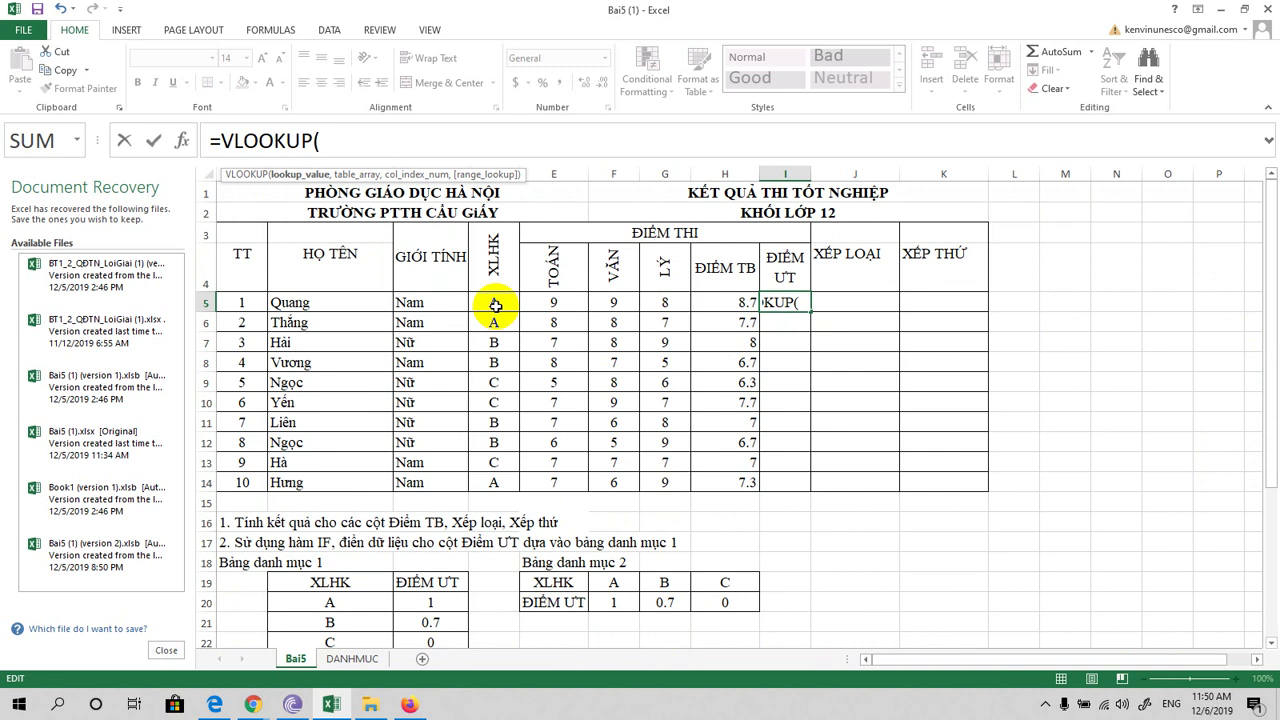
{"action": "left_click_drag", "start_coordinate": [1266, 340], "coordinate": [1268, 333]}
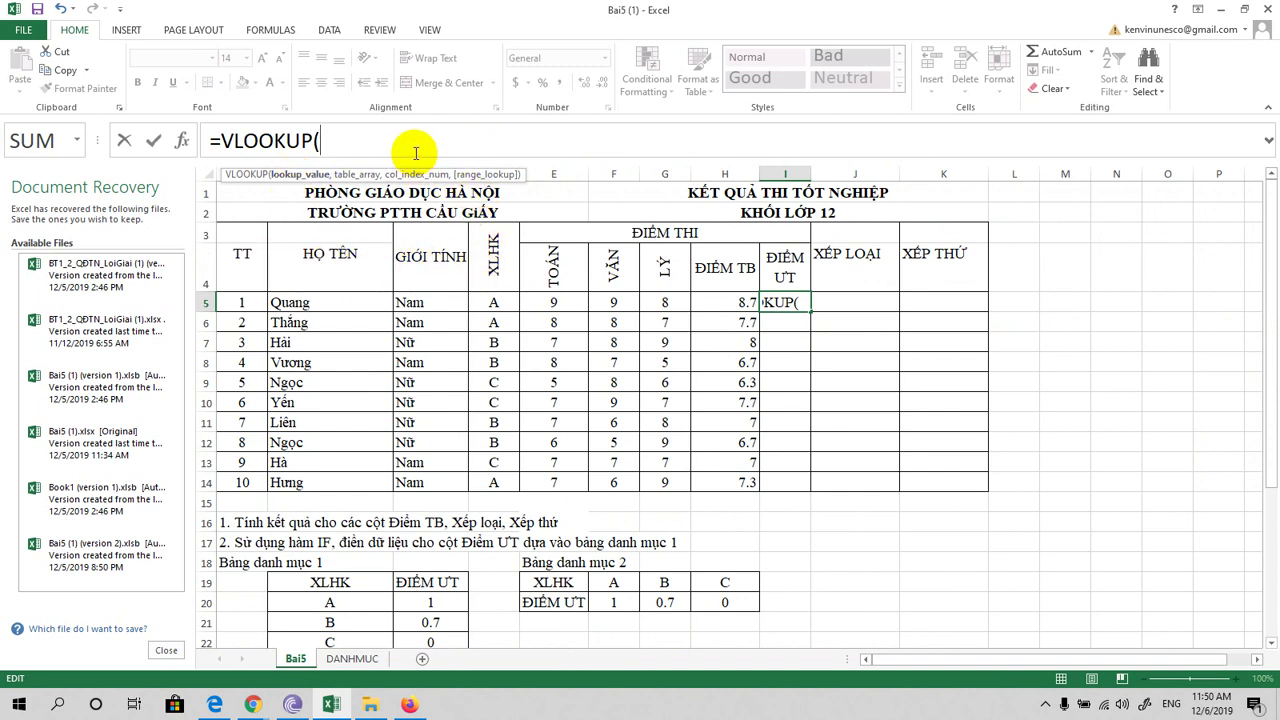
{"action": "type", "text": "D"}
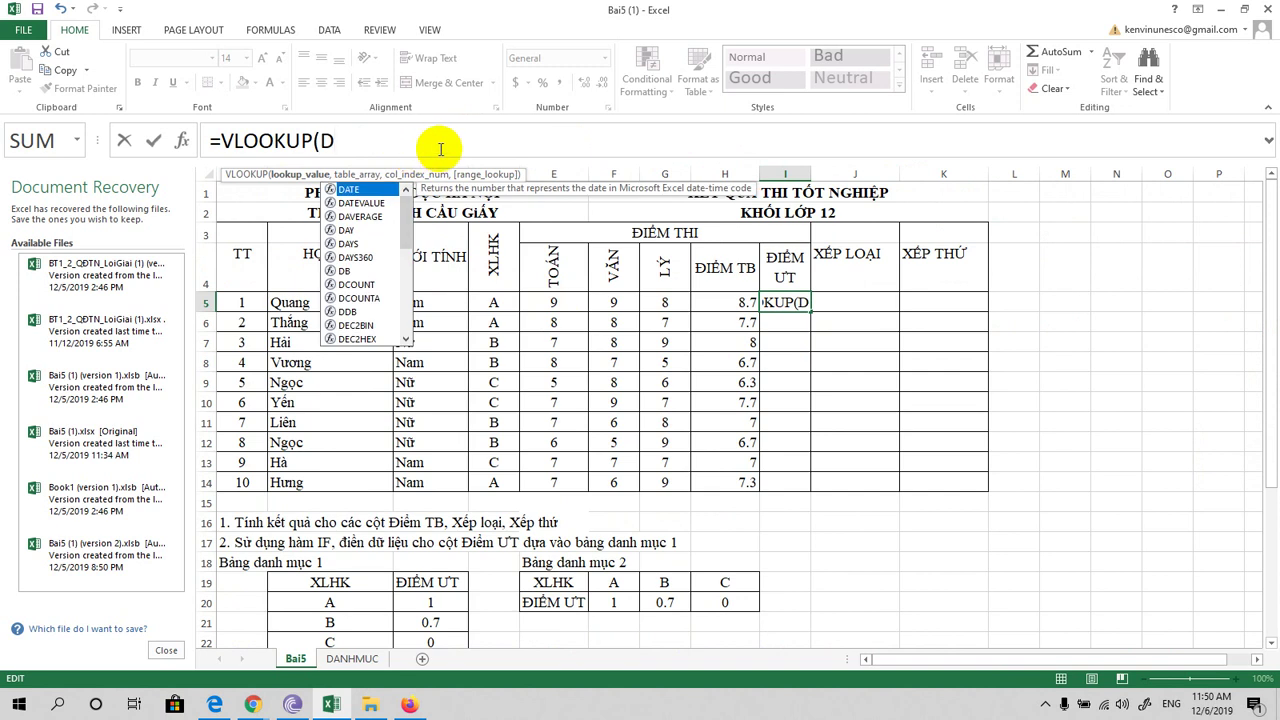
{"action": "type", "text": "5"}
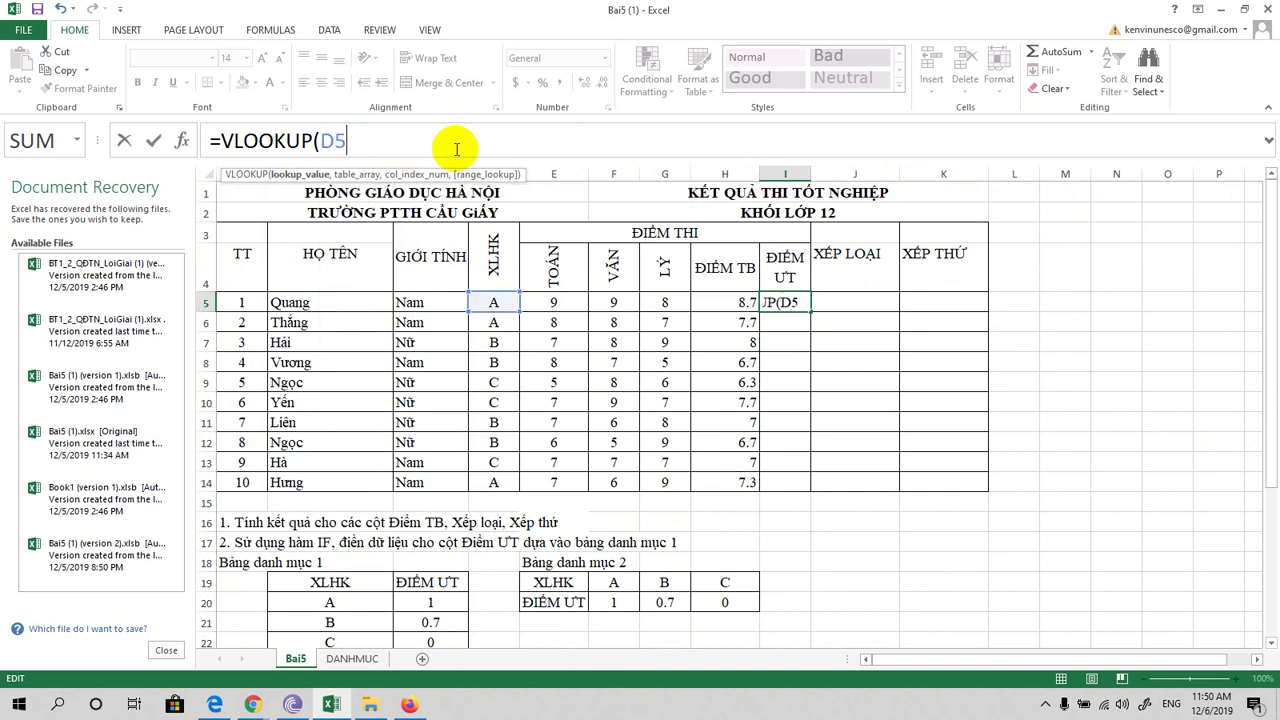
{"action": "type", "text": ","}
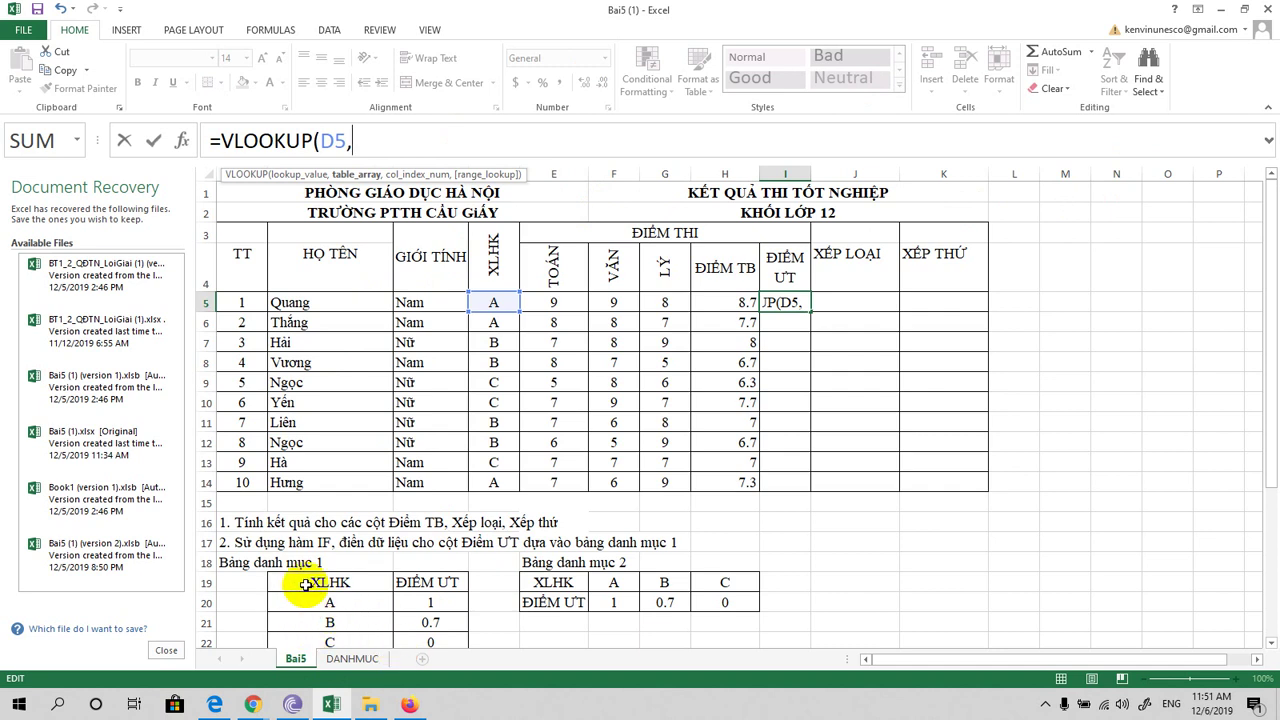
Complete I5's lookup as =VLOOKUP(D5,DANHMUC!$C$3:$D$6,2,0) and return to Bai5.
{"action": "left_click", "coordinate": [350, 660]}
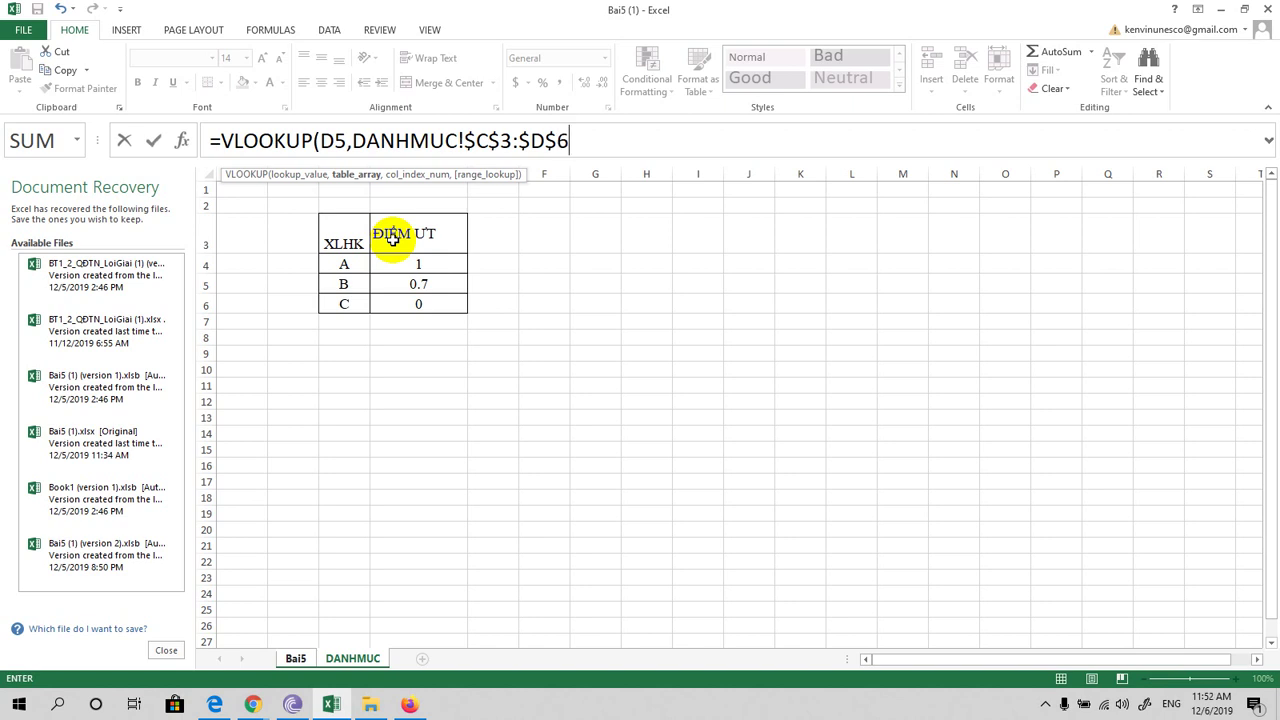
{"action": "type", "text": ",2"}
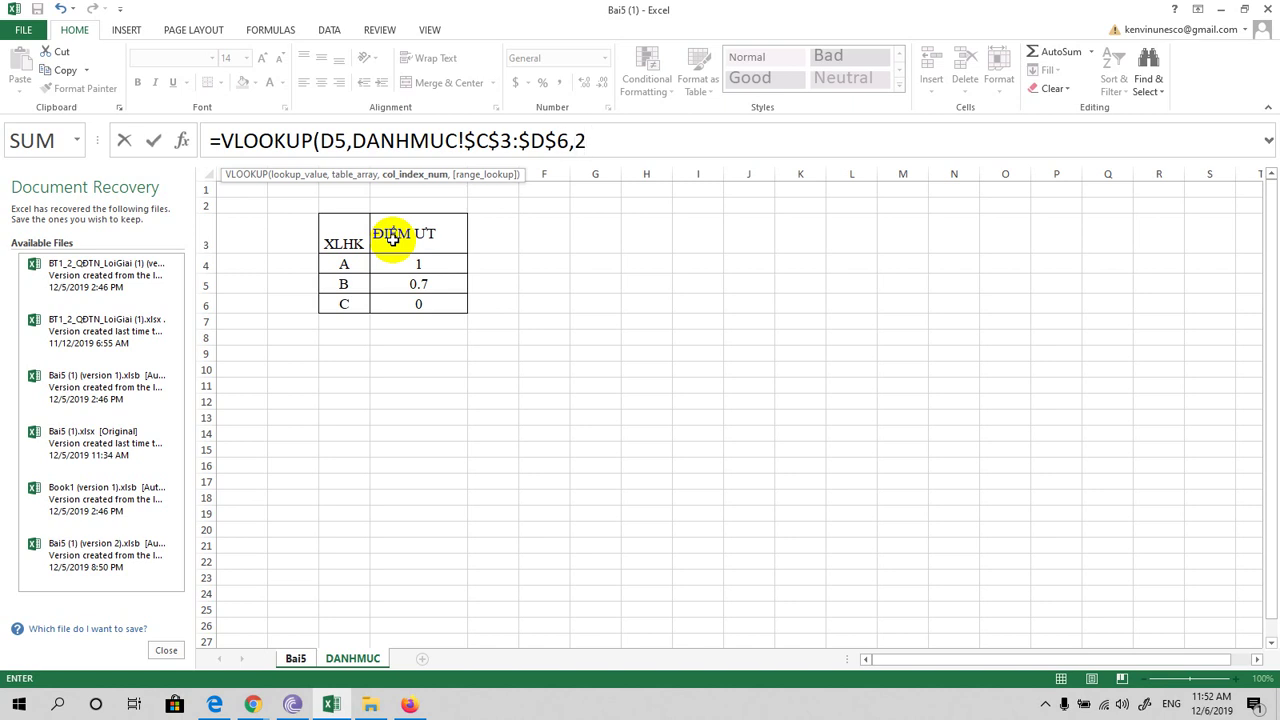
{"action": "type", "text": ",0)"}
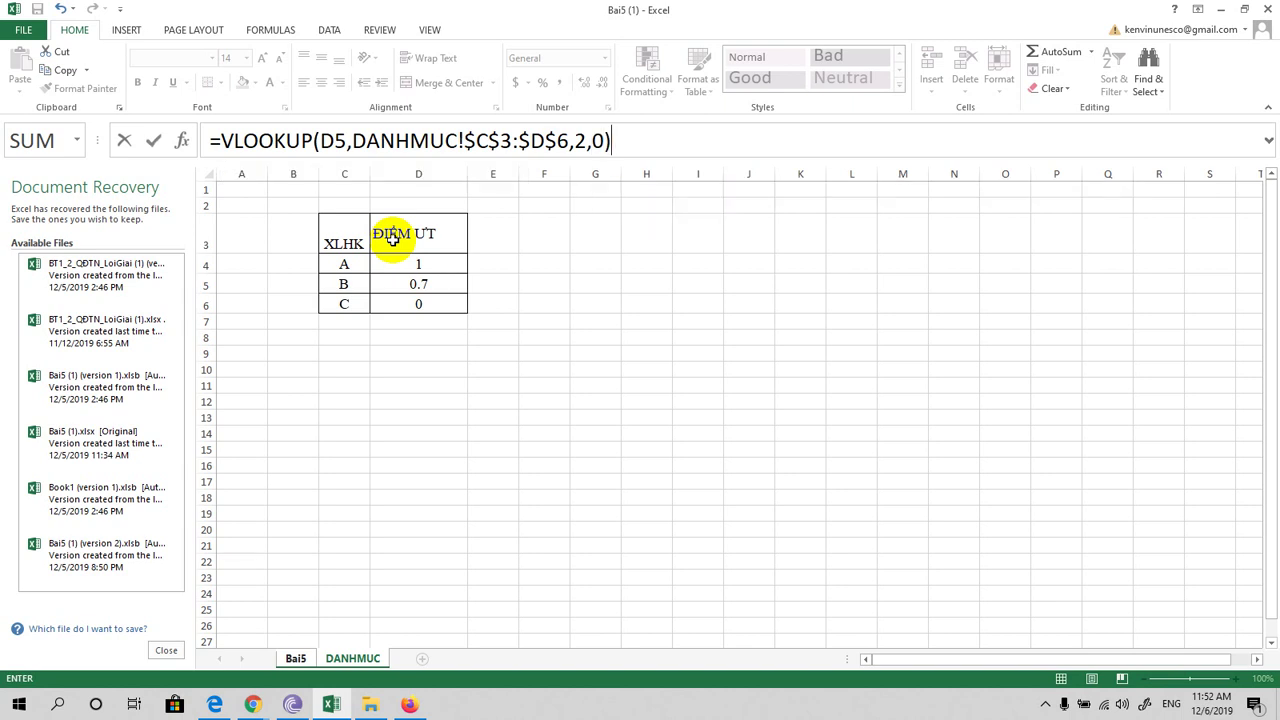
{"action": "left_click", "coordinate": [296, 658]}
{"action": "left_click", "coordinate": [636, 135]}
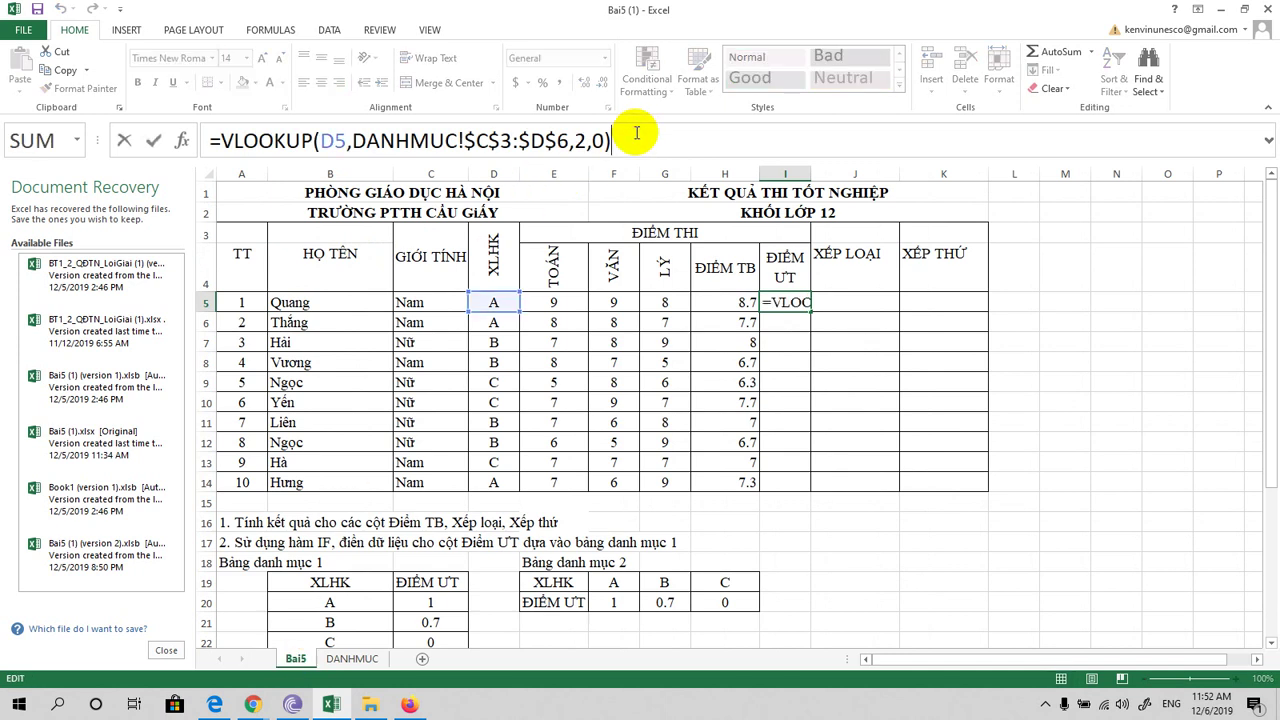
Enter the VLOOKUP in I5 and fill it down to I14.
{"action": "key", "text": "Return"}
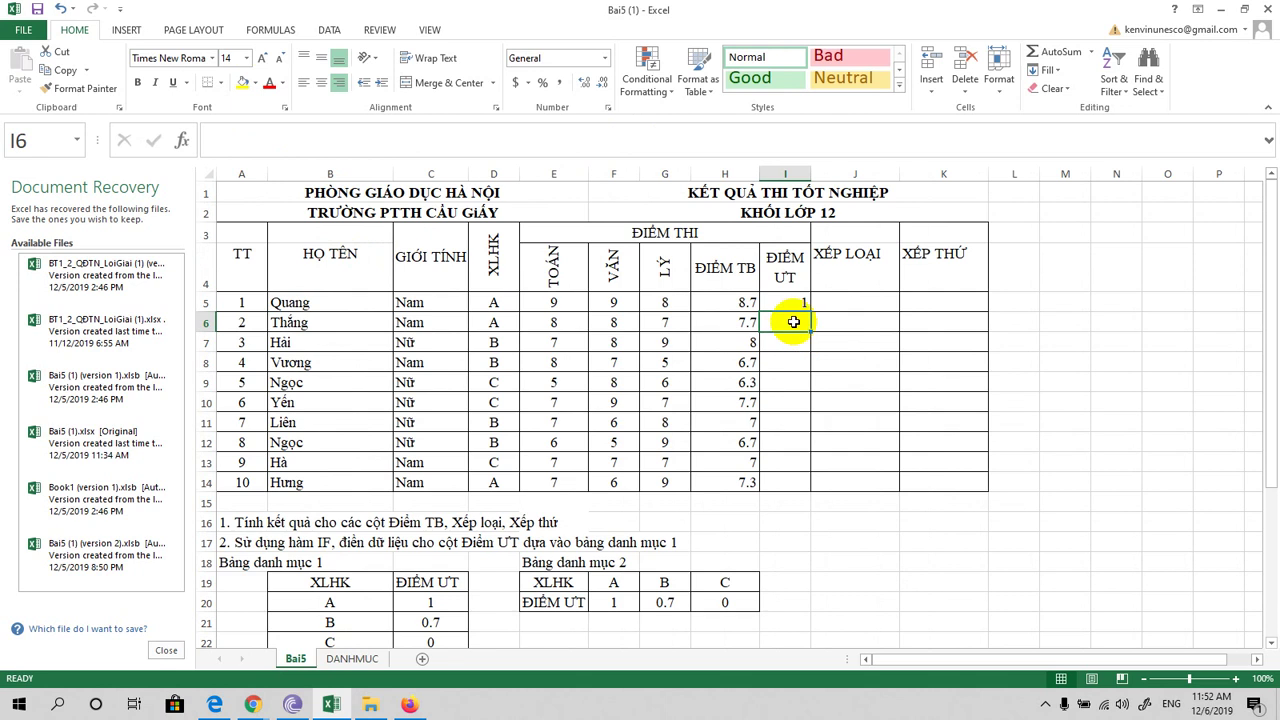
{"action": "left_click", "coordinate": [792, 305]}
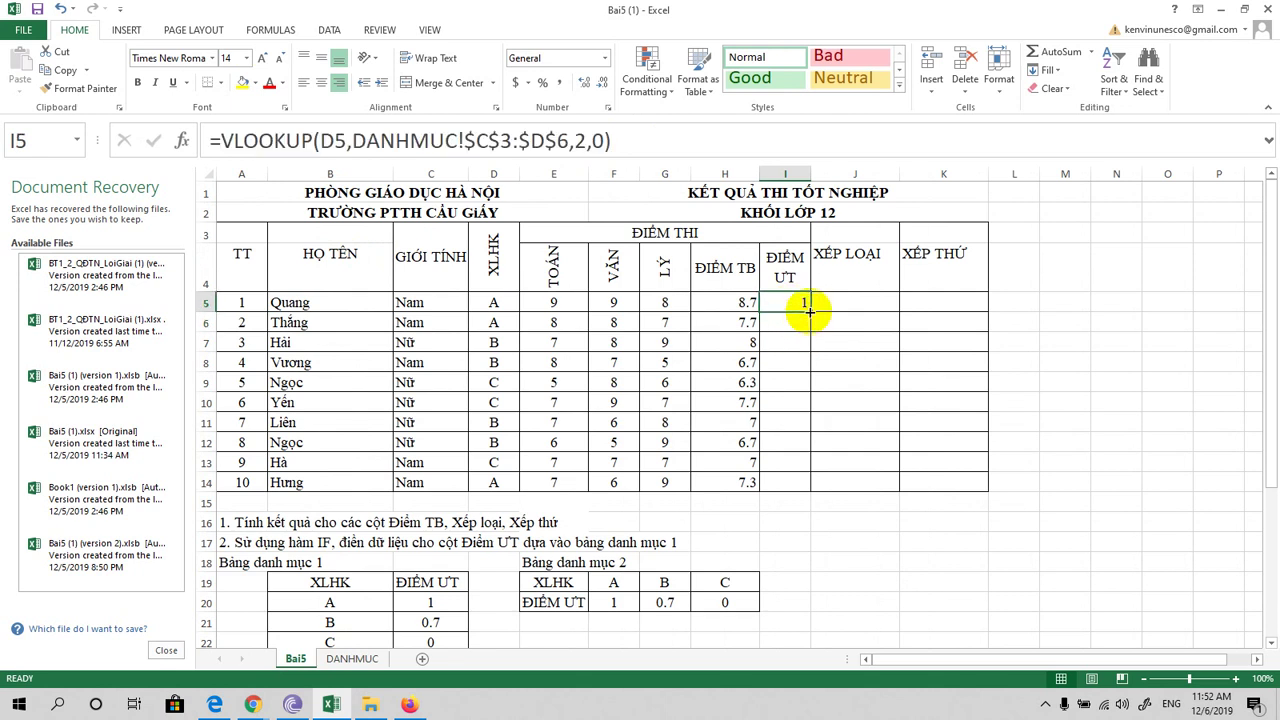
{"action": "left_click_drag", "start_coordinate": [809, 312], "coordinate": [814, 486]}
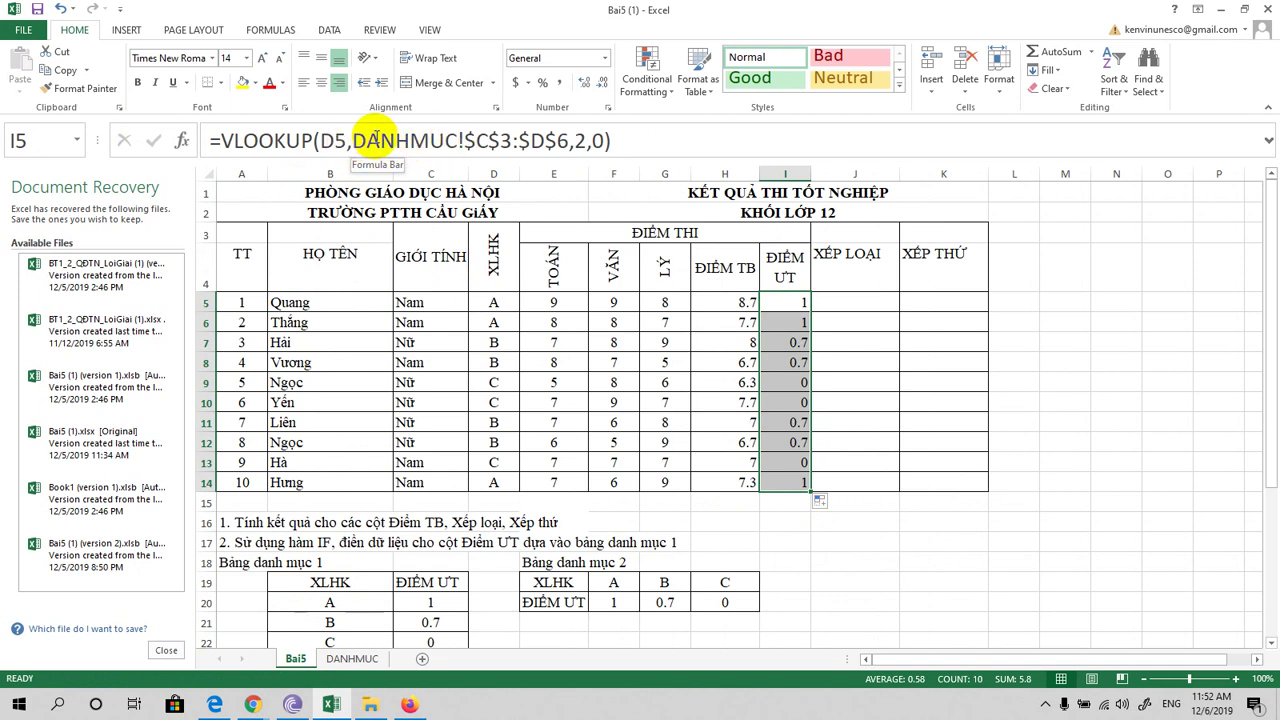
Check the bonus values against the DANHMUC table by switching between sheets.
{"action": "left_click", "coordinate": [350, 660]}
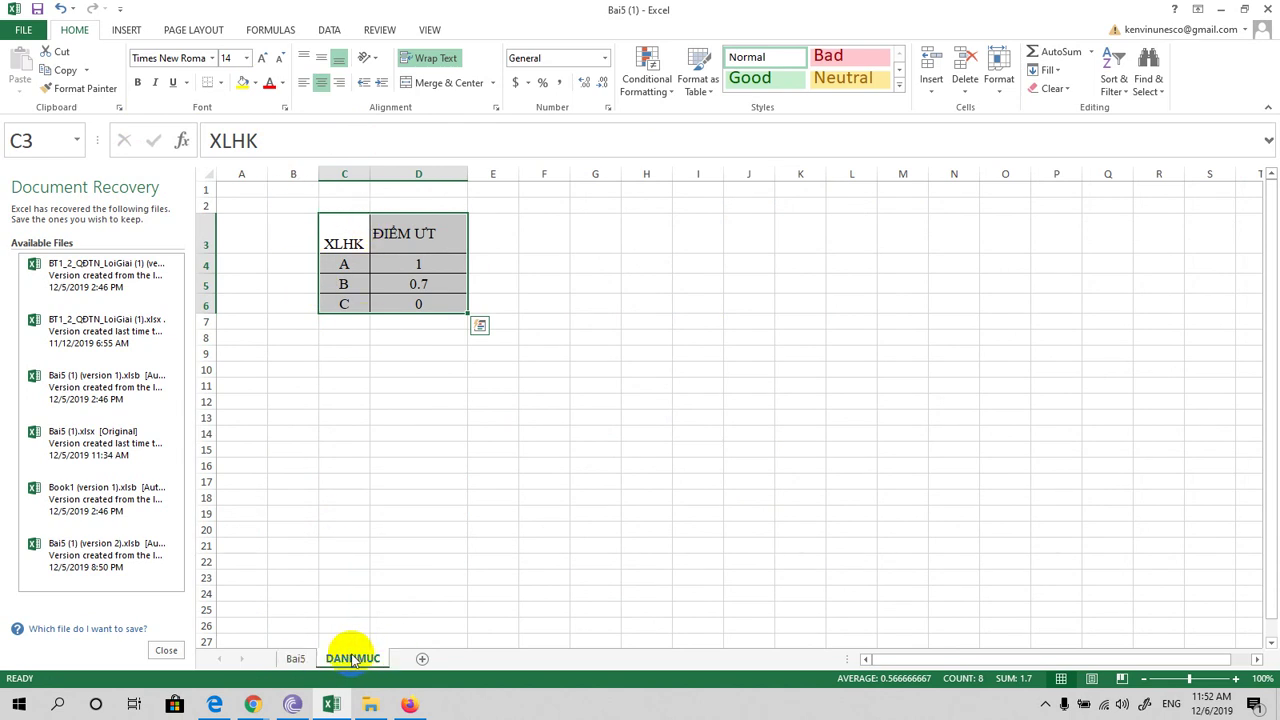
{"action": "left_click", "coordinate": [295, 658]}
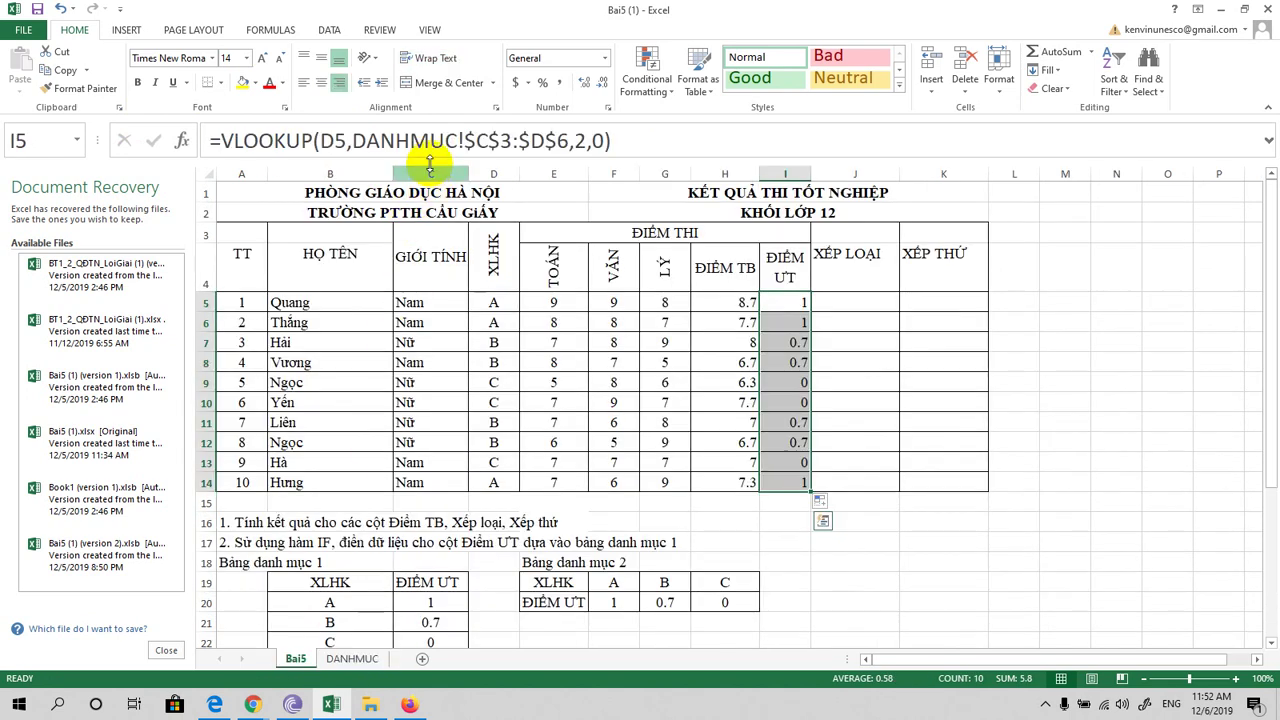
{"action": "left_click", "coordinate": [352, 660]}
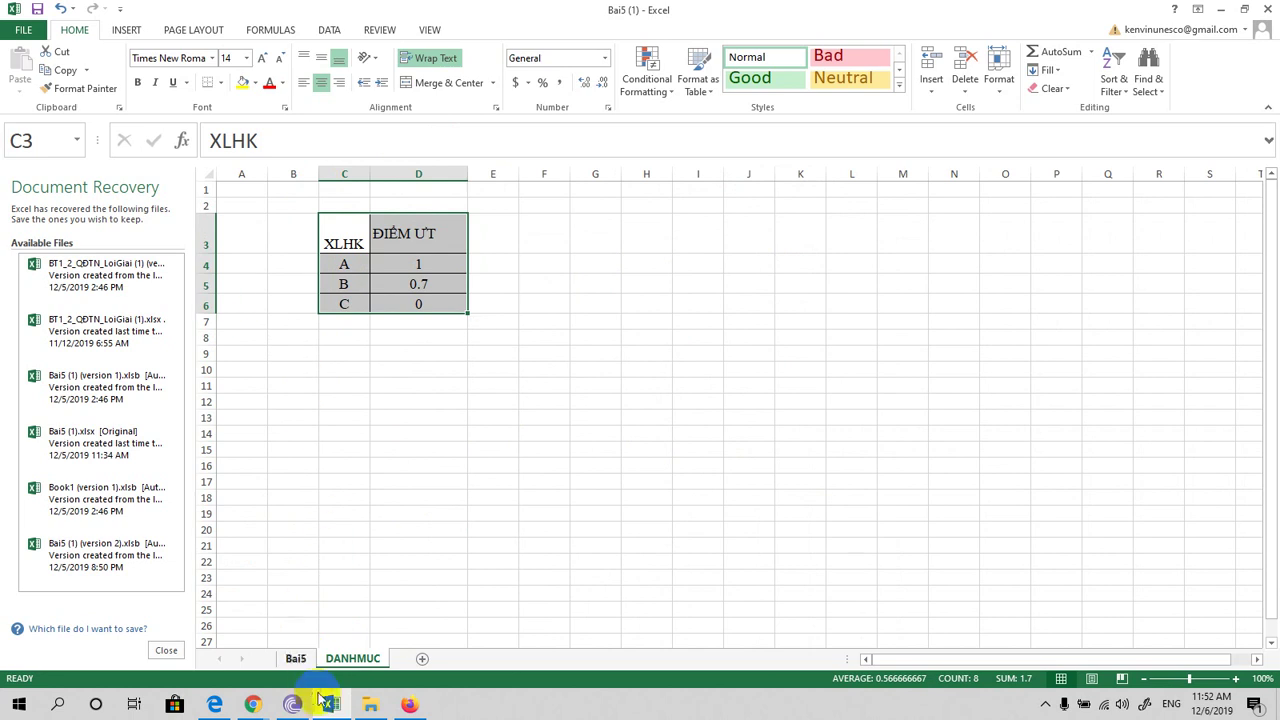
{"action": "left_click", "coordinate": [295, 658]}
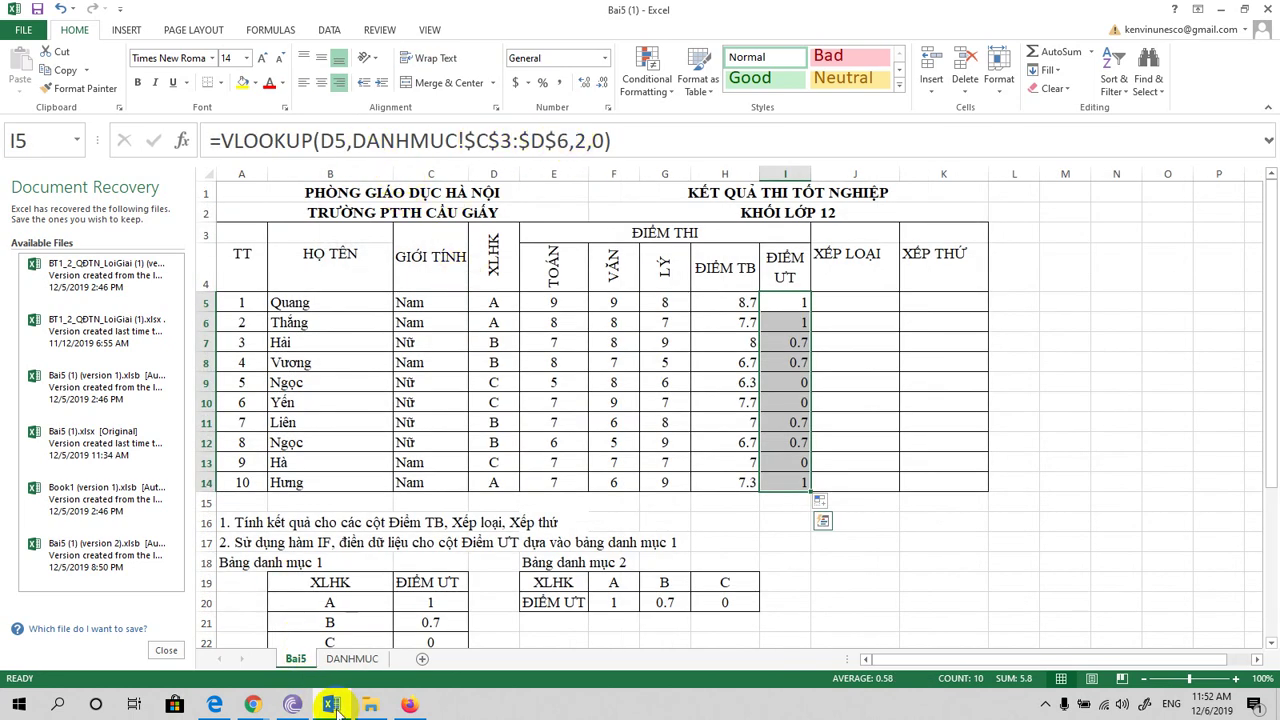
{"action": "mouse_move", "coordinate": [333, 705]}
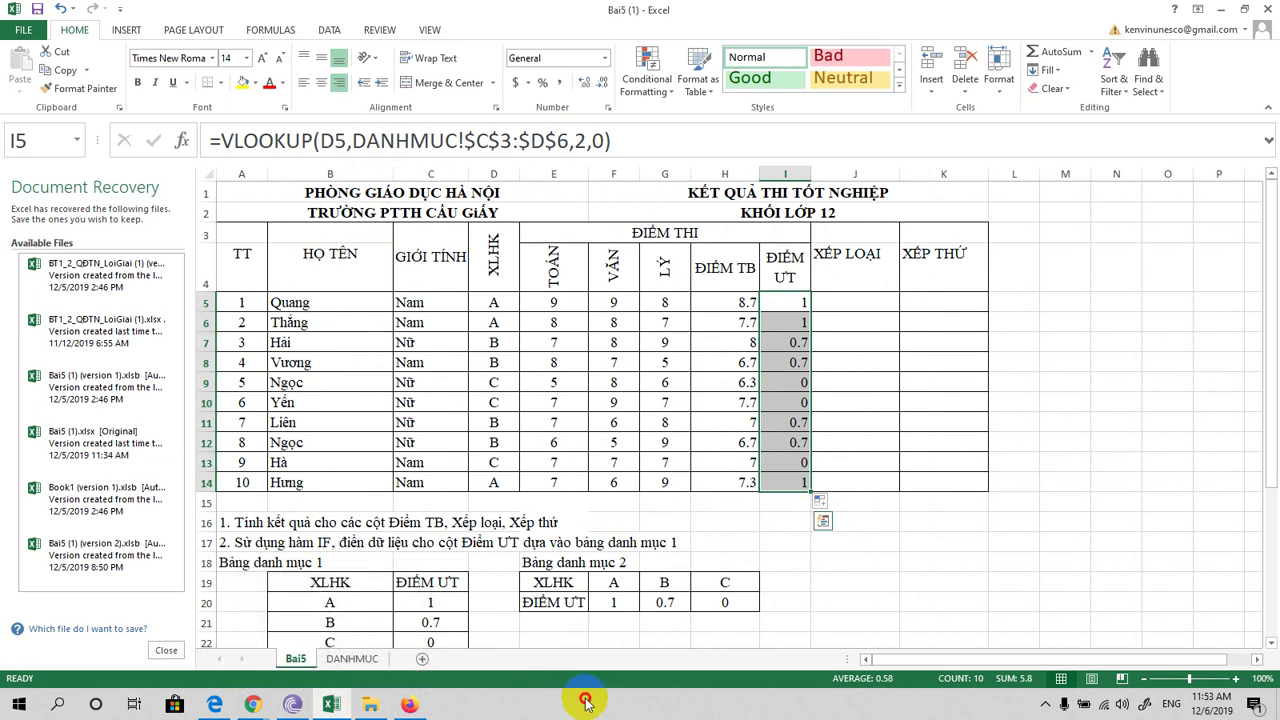
{"action": "left_click", "coordinate": [349, 662]}
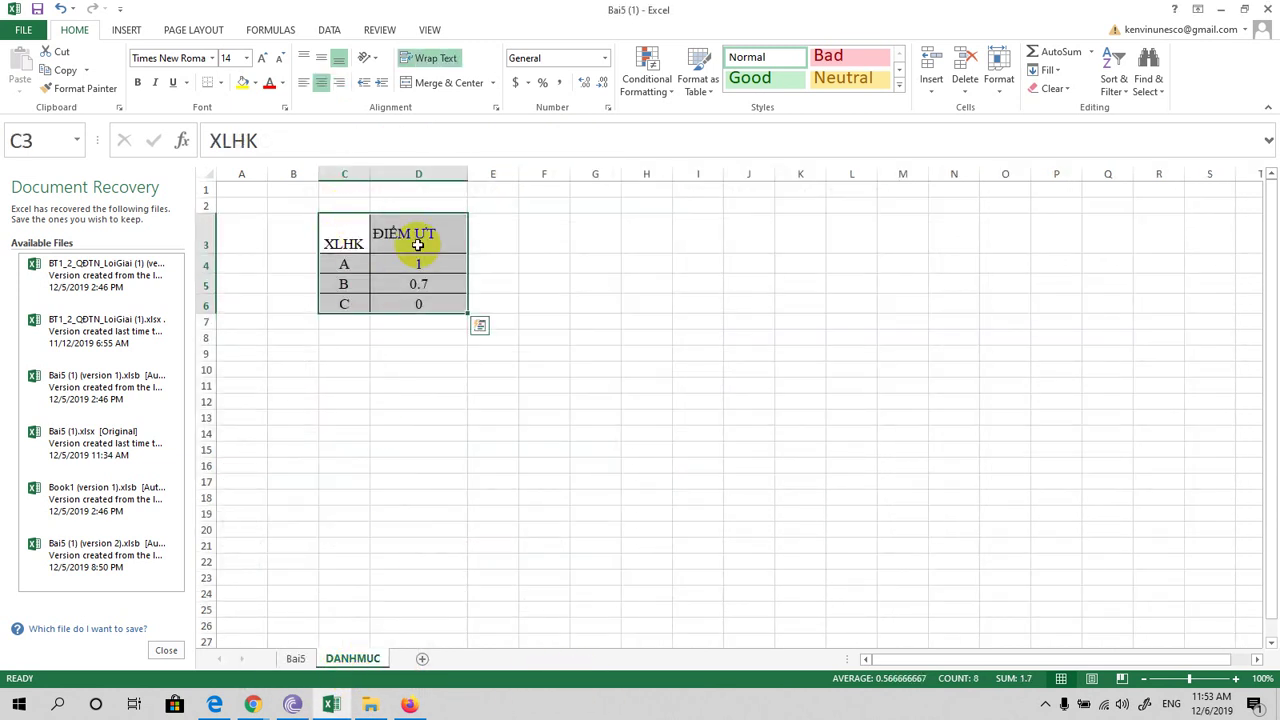
{"action": "left_click", "coordinate": [296, 658]}
{"action": "left_click", "coordinate": [657, 143]}
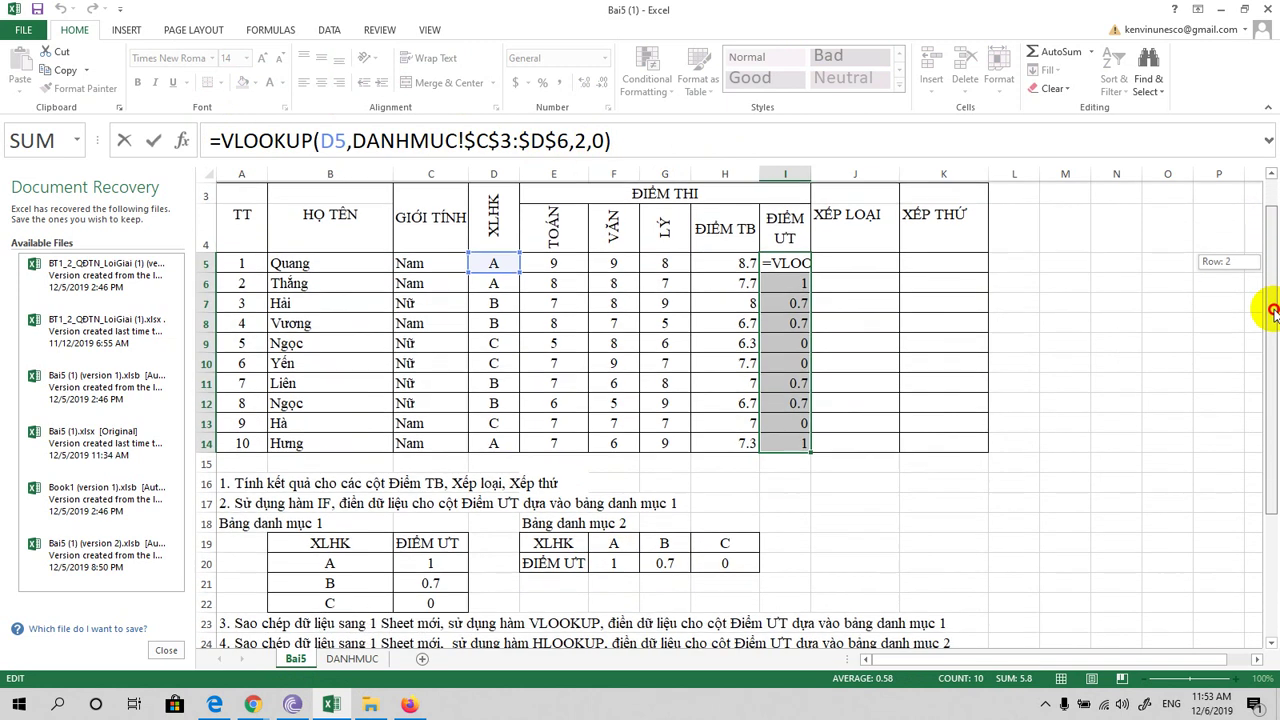
Alter the DANHMUC reference in I5's formula to point at B5:B14.
{"action": "left_click_drag", "start_coordinate": [1272, 262], "coordinate": [1267, 195]}
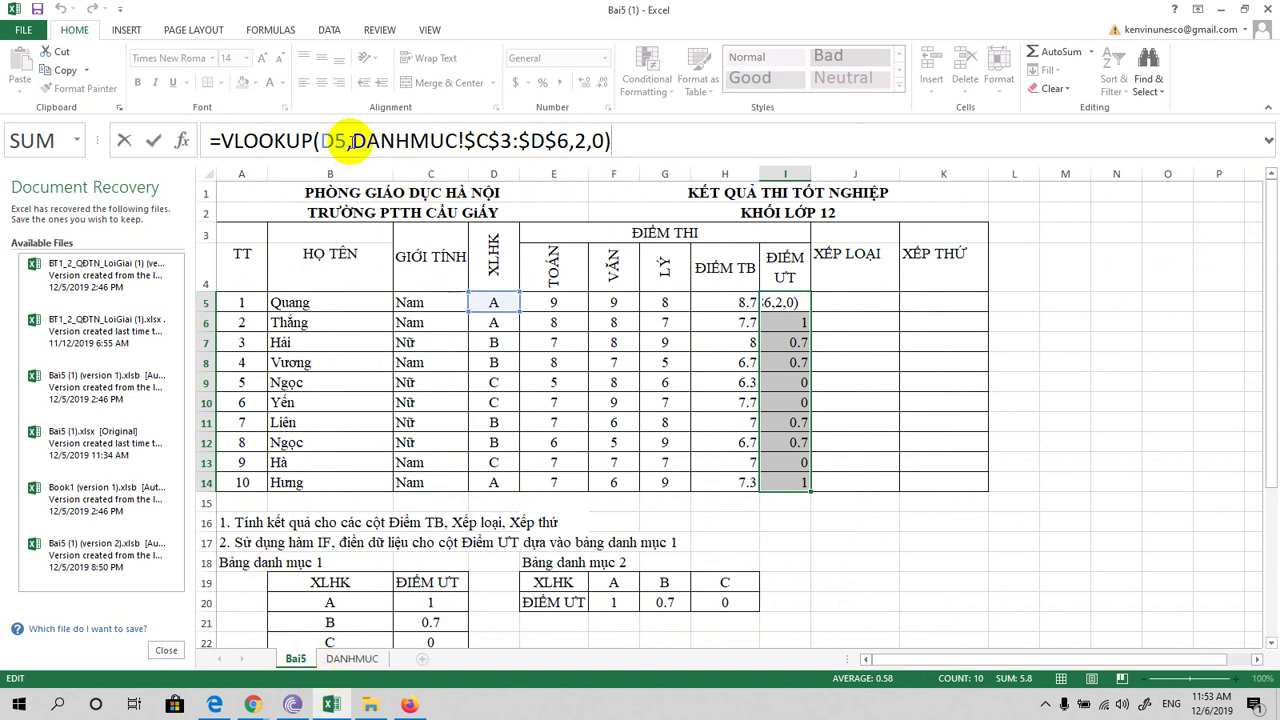
{"action": "left_click", "coordinate": [465, 140]}
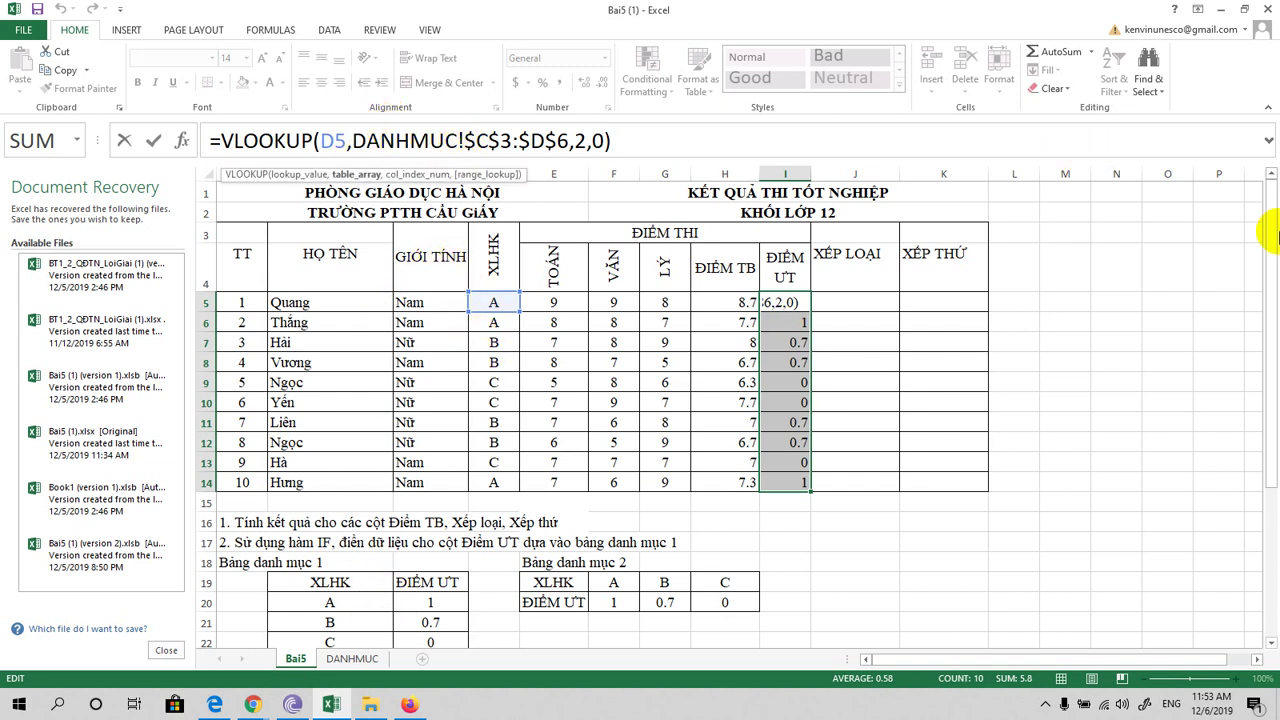
{"action": "left_click_drag", "start_coordinate": [1270, 235], "coordinate": [1272, 380]}
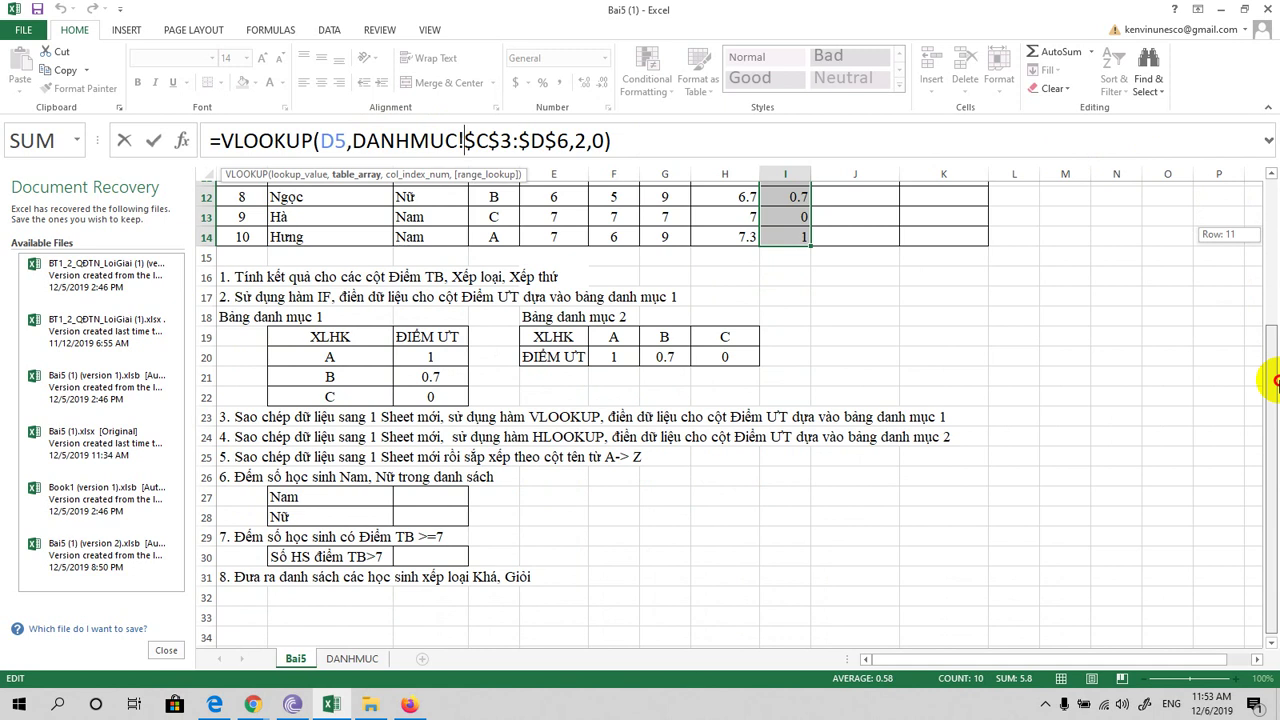
{"action": "left_click_drag", "start_coordinate": [1270, 380], "coordinate": [1258, 372]}
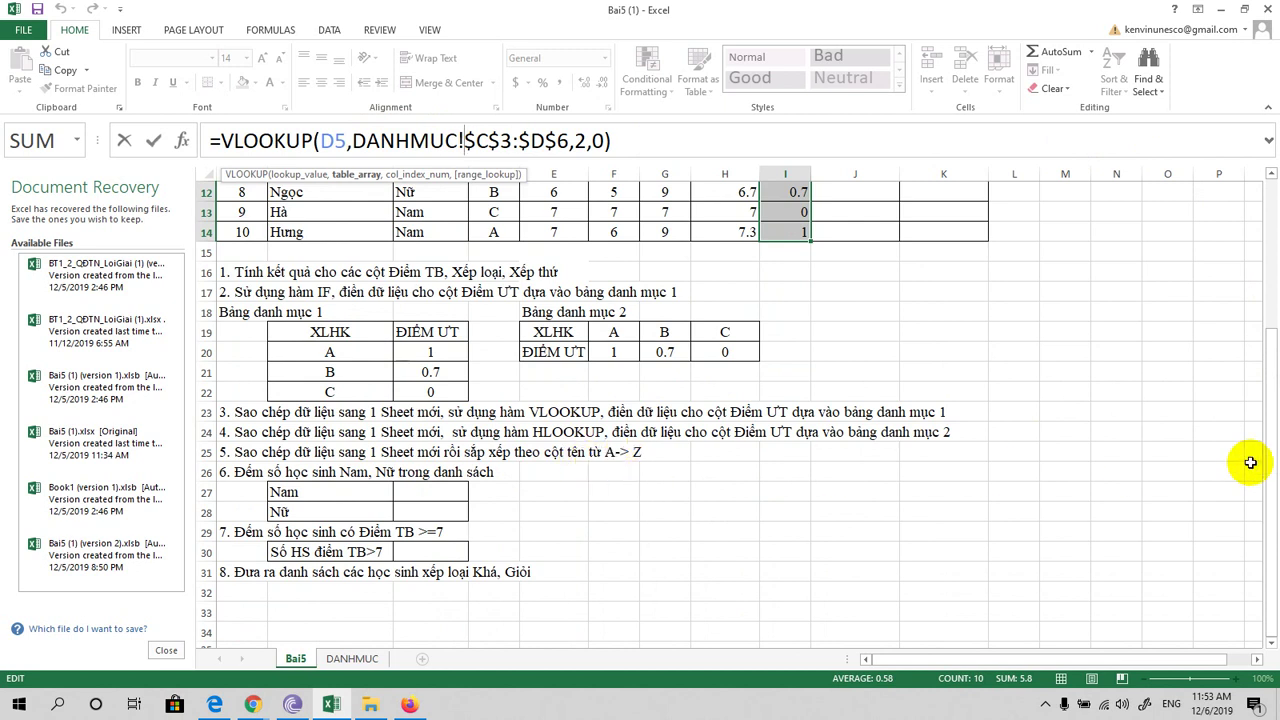
{"action": "left_click_drag", "start_coordinate": [1266, 462], "coordinate": [1256, 262]}
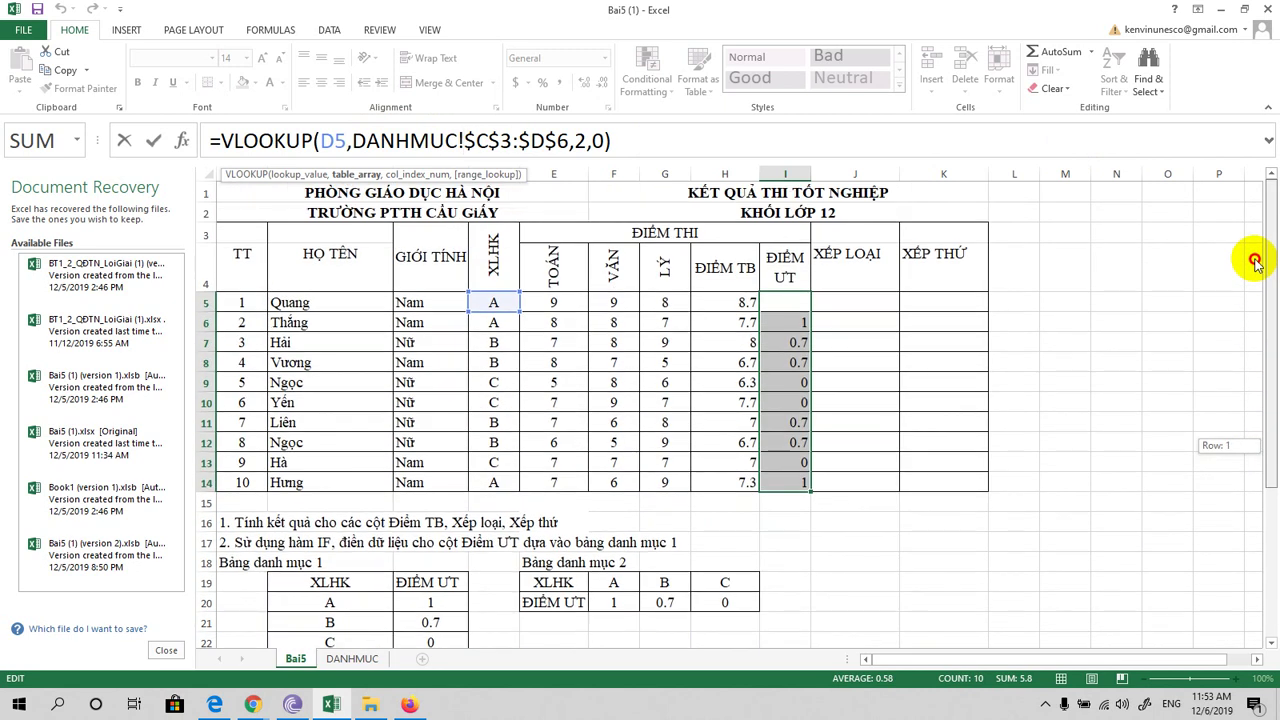
{"action": "left_click", "coordinate": [291, 220]}
{"action": "left_click", "coordinate": [296, 230]}
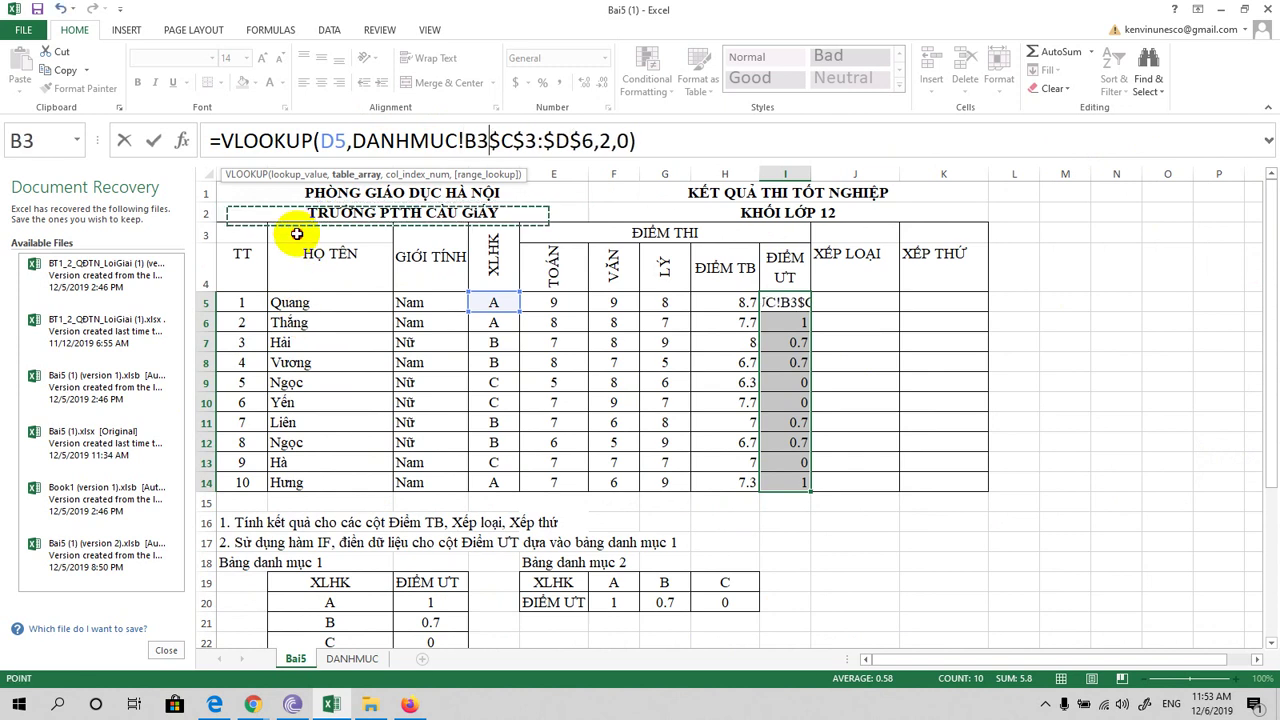
{"action": "left_click", "coordinate": [303, 304]}
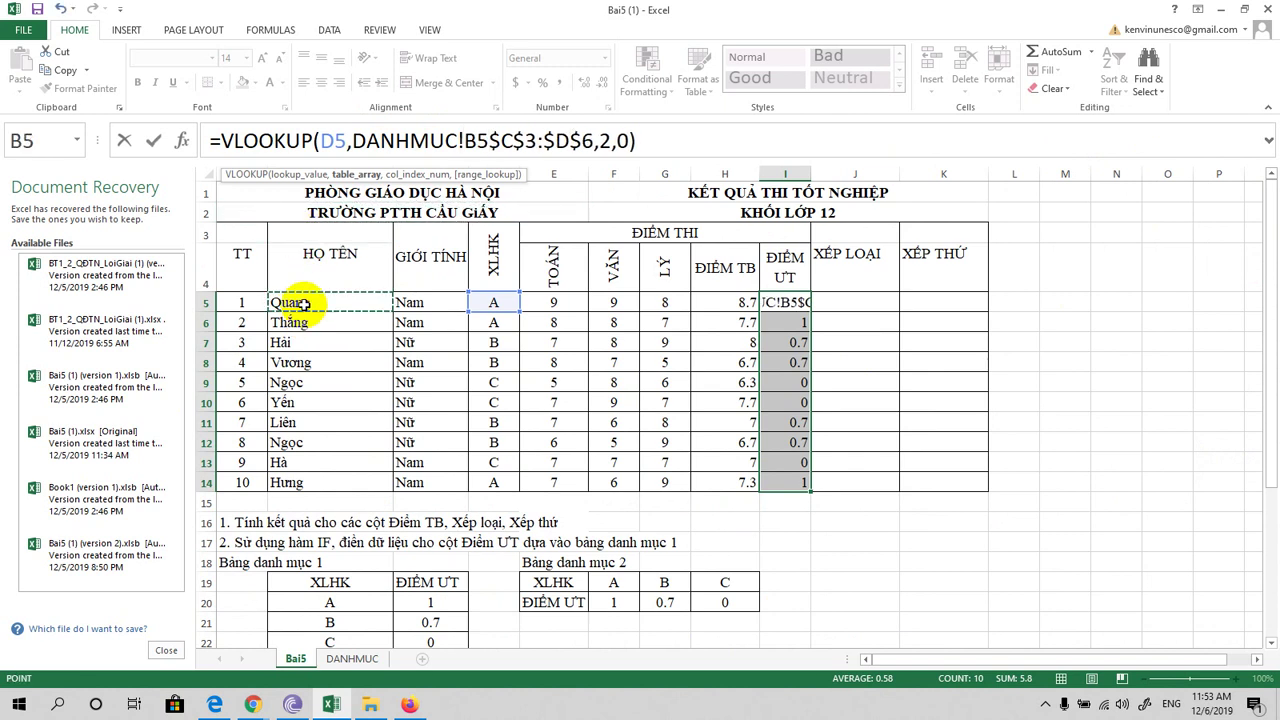
{"action": "left_click_drag", "start_coordinate": [303, 304], "coordinate": [343, 485]}
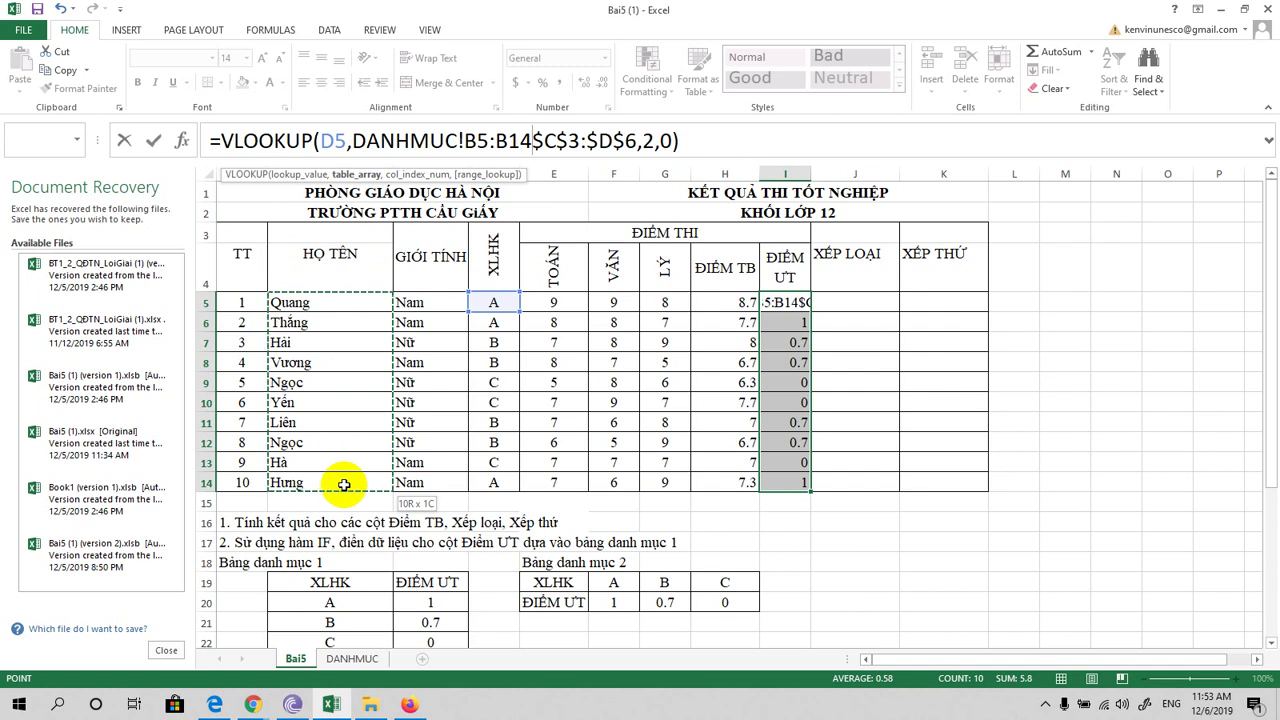
{"action": "key", "text": "F2"}
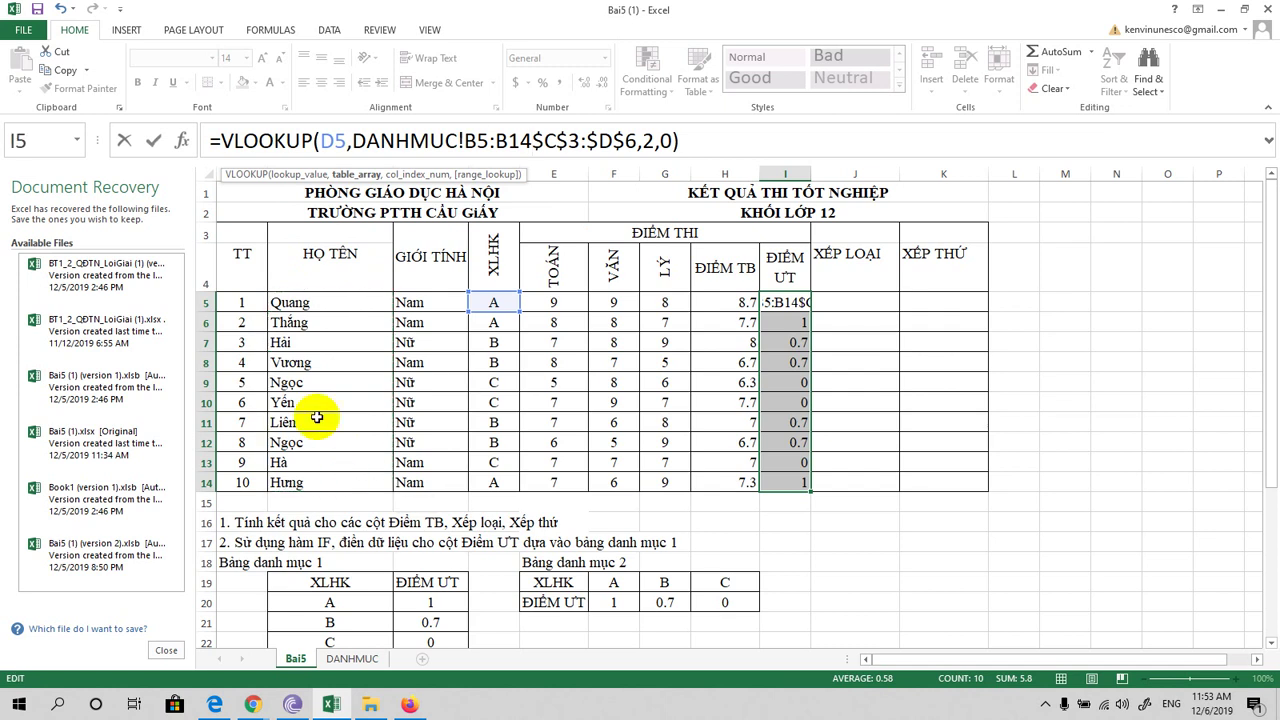
Dismiss the formula warnings, cancel the I5 edit, and fill the lookup into I5:I6.
{"action": "left_click", "coordinate": [313, 301]}
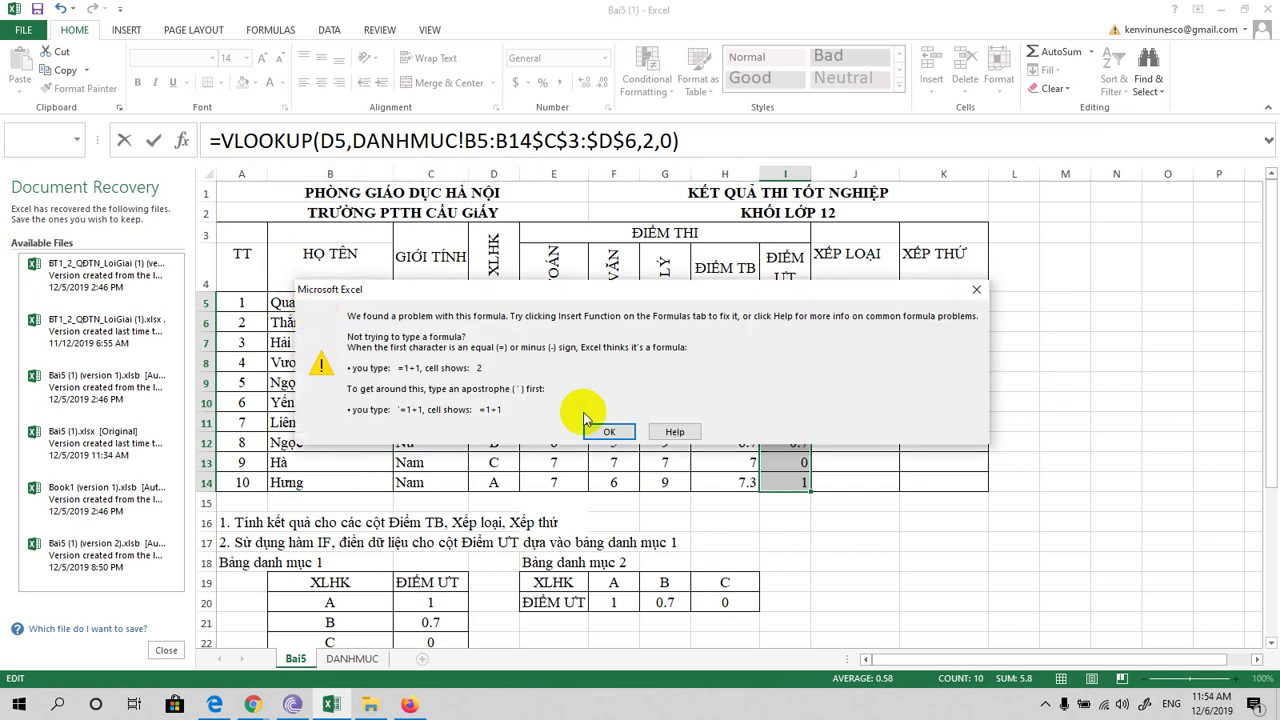
{"action": "left_click", "coordinate": [609, 432]}
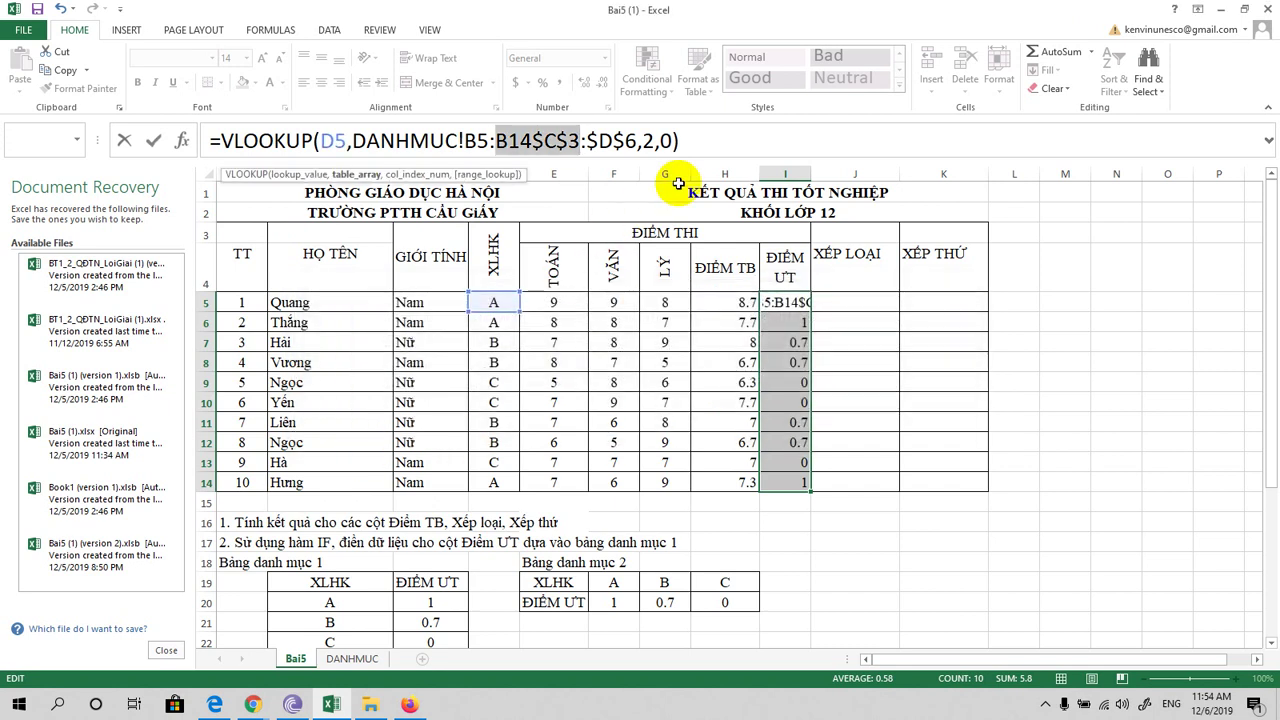
{"action": "left_click", "coordinate": [700, 136]}
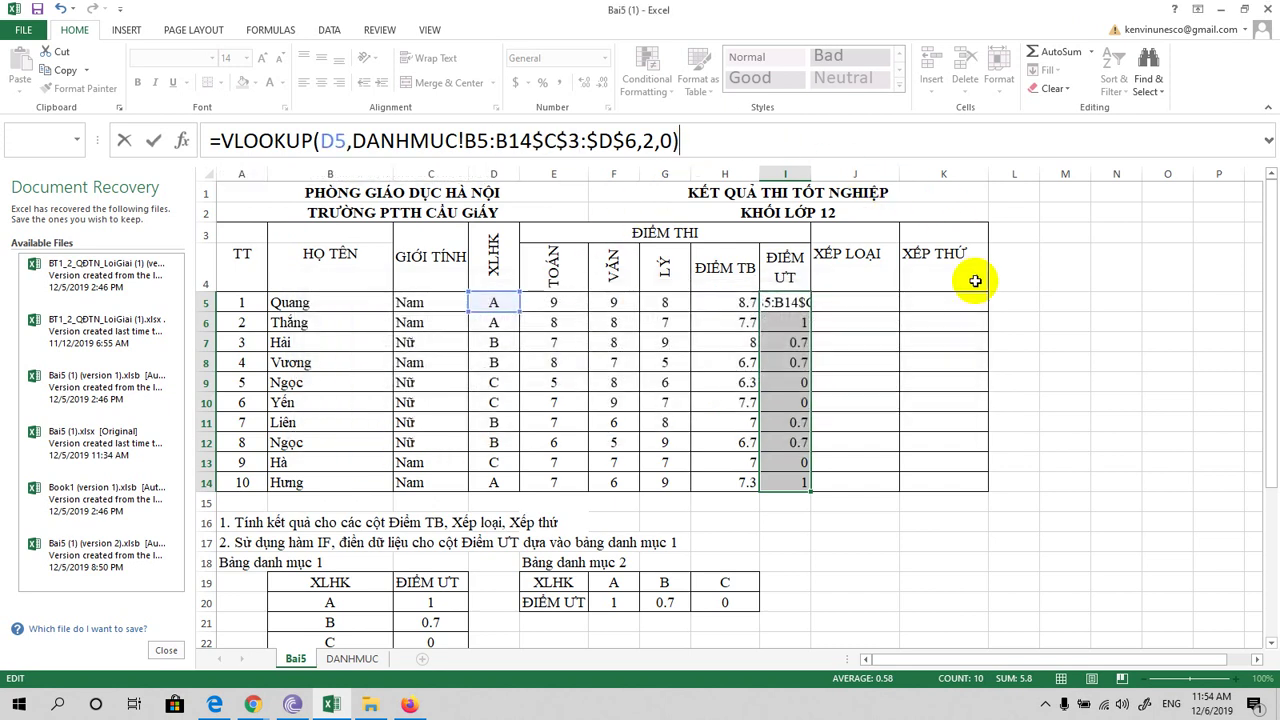
{"action": "left_click", "coordinate": [1014, 537]}
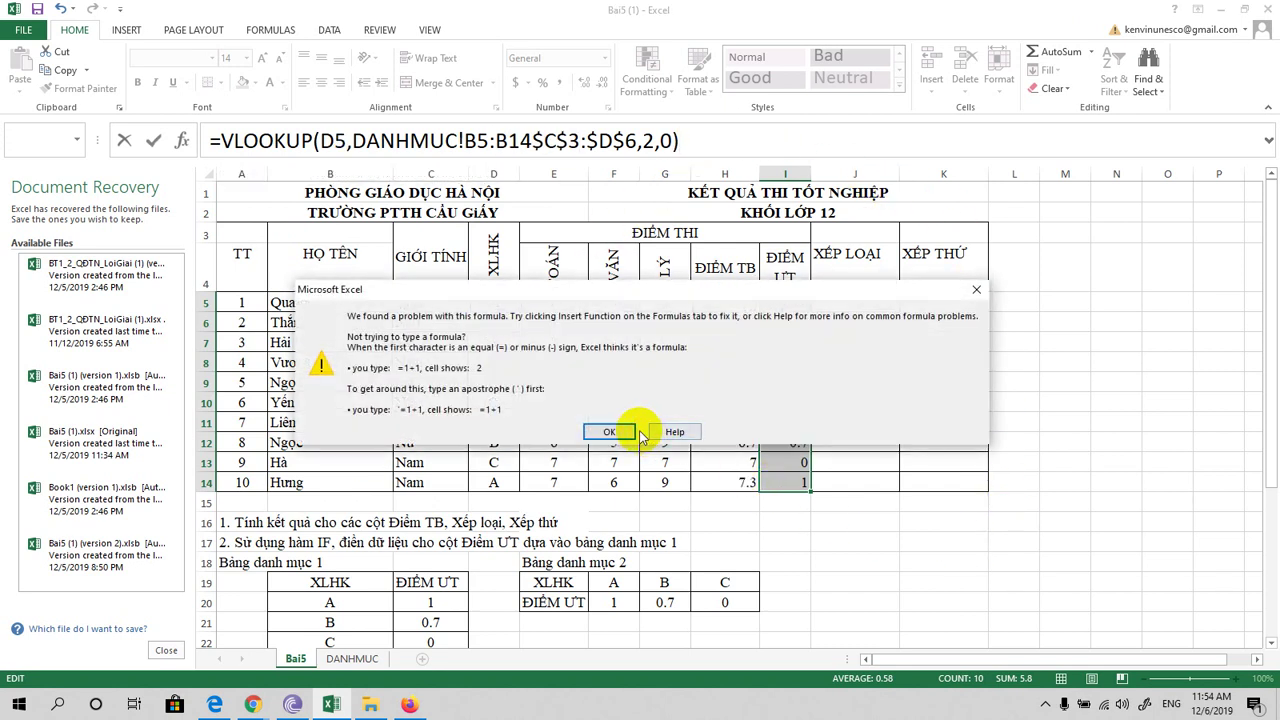
{"action": "left_click", "coordinate": [976, 289]}
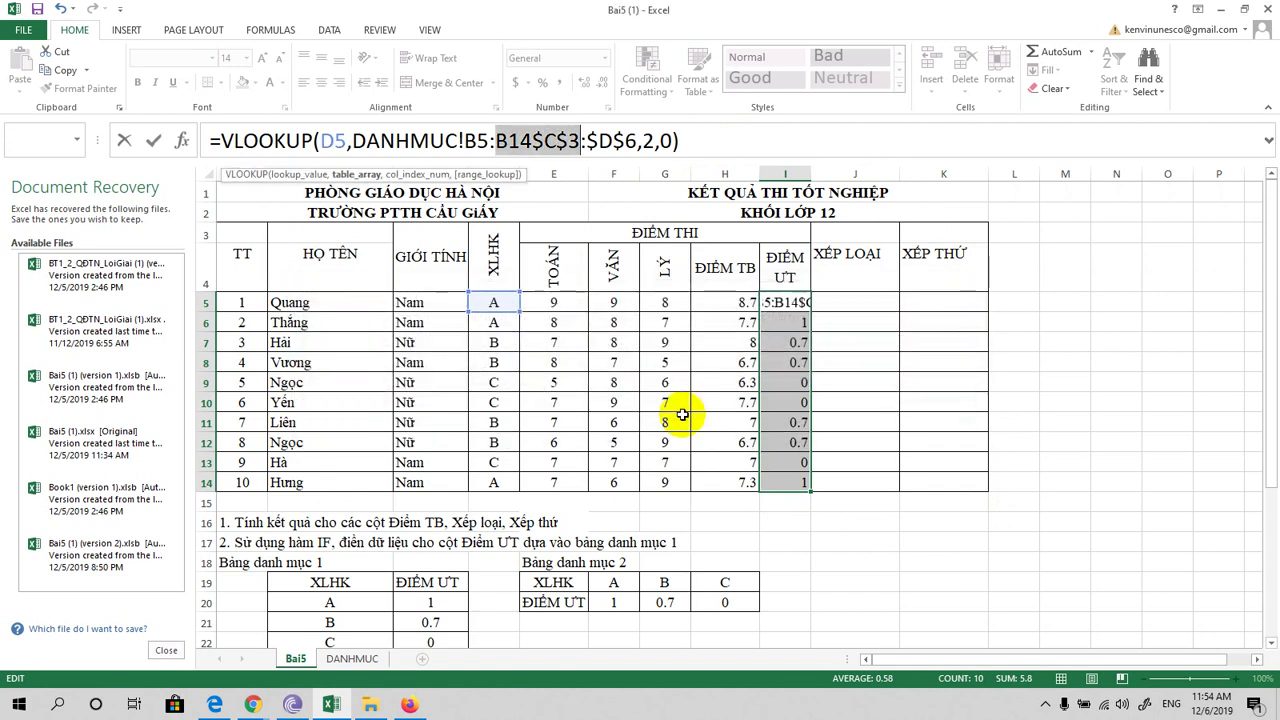
{"action": "left_click", "coordinate": [822, 540]}
{"action": "key", "text": "Escape"}
{"action": "left_click", "coordinate": [797, 341]}
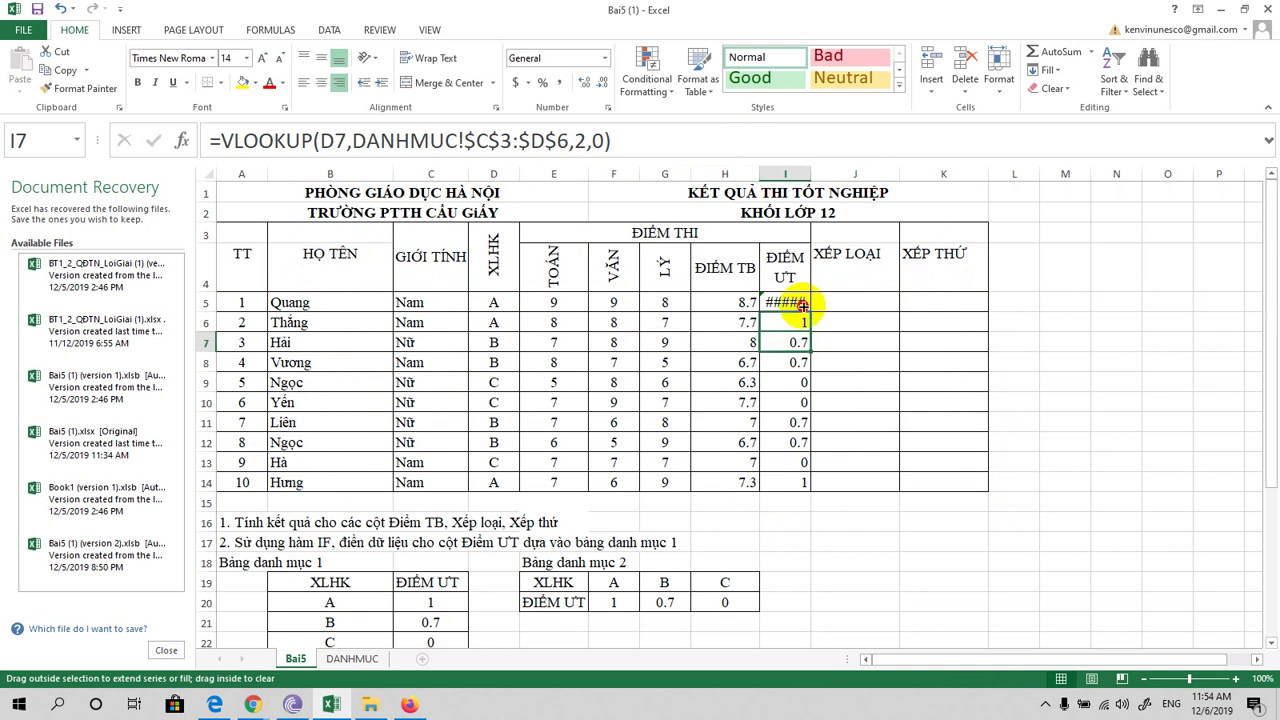
{"action": "left_click_drag", "start_coordinate": [808, 347], "coordinate": [810, 297]}
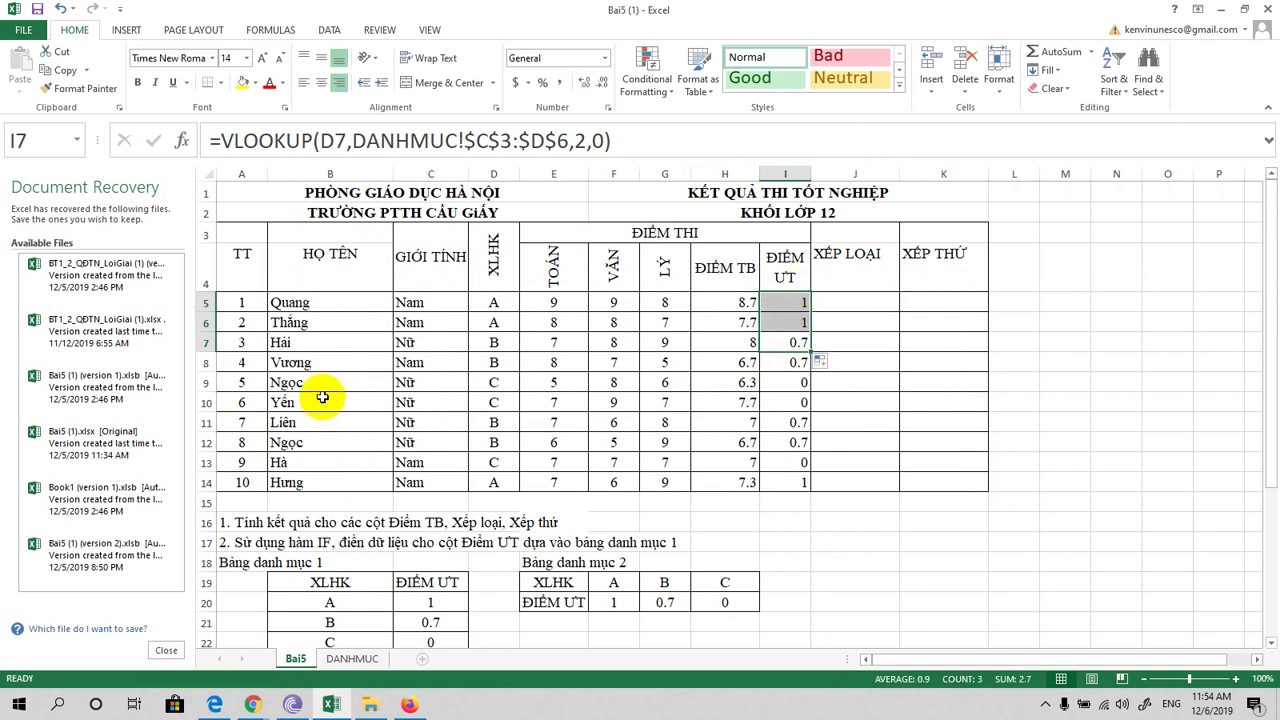
{"action": "left_click", "coordinate": [315, 303]}
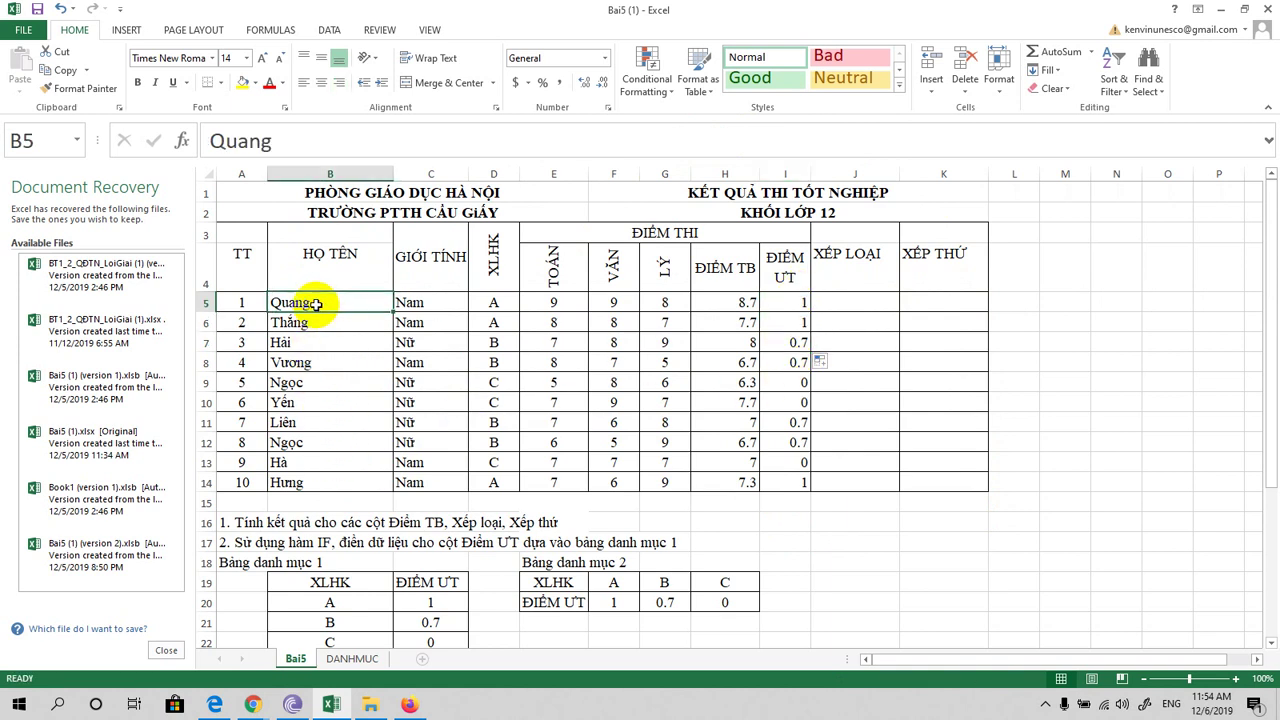
Sort the names in B5:B14 A to Z, continuing with the current selection only.
{"action": "left_click", "coordinate": [320, 173]}
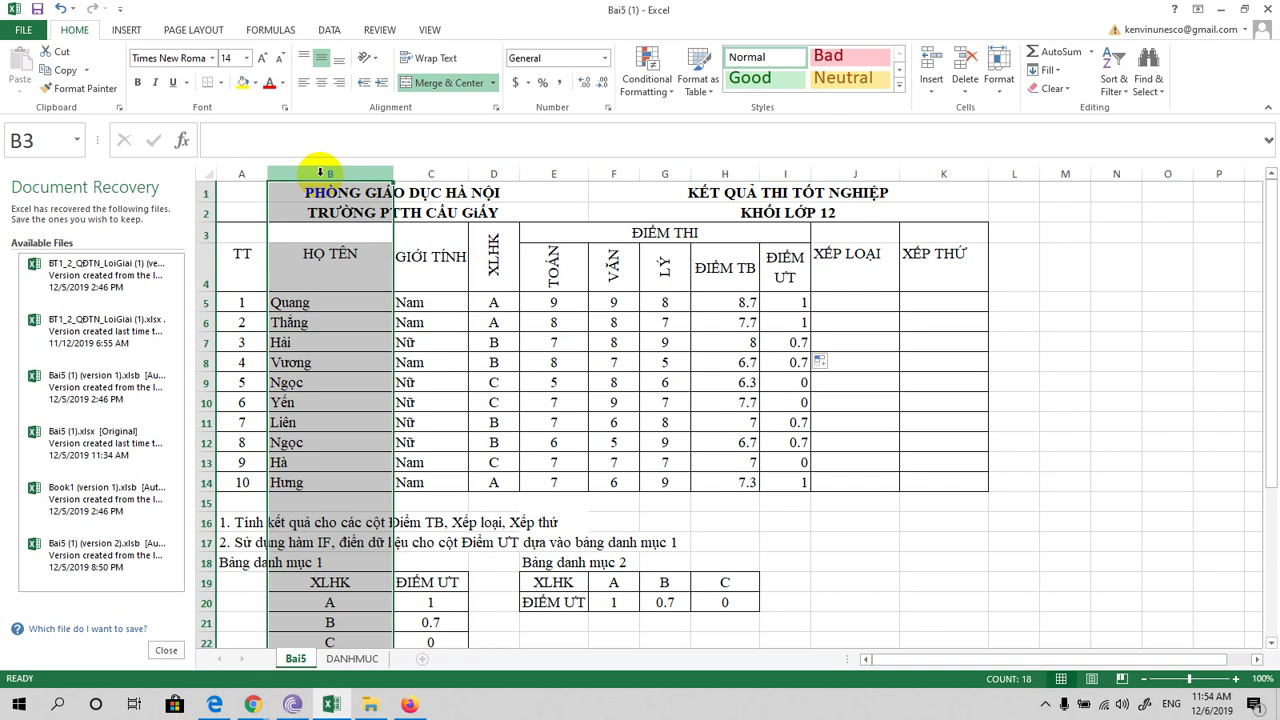
{"action": "left_click", "coordinate": [338, 302]}
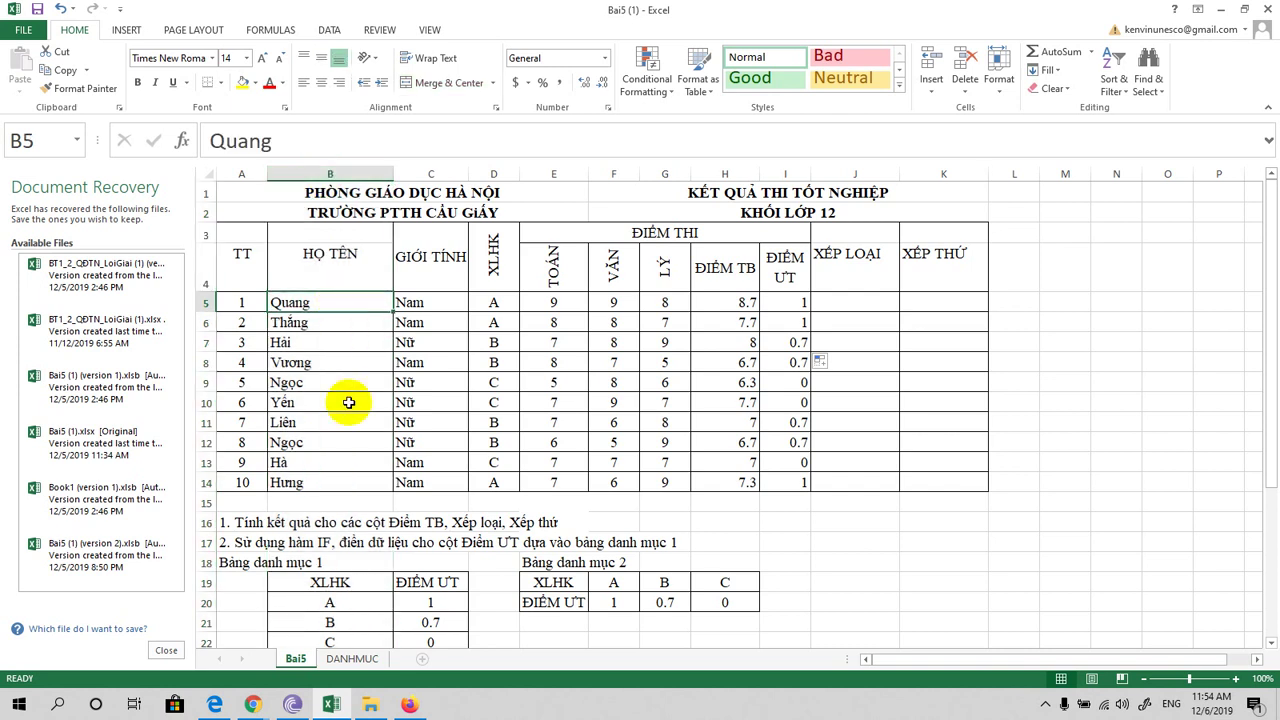
{"action": "left_click", "coordinate": [346, 484], "text": "shift"}
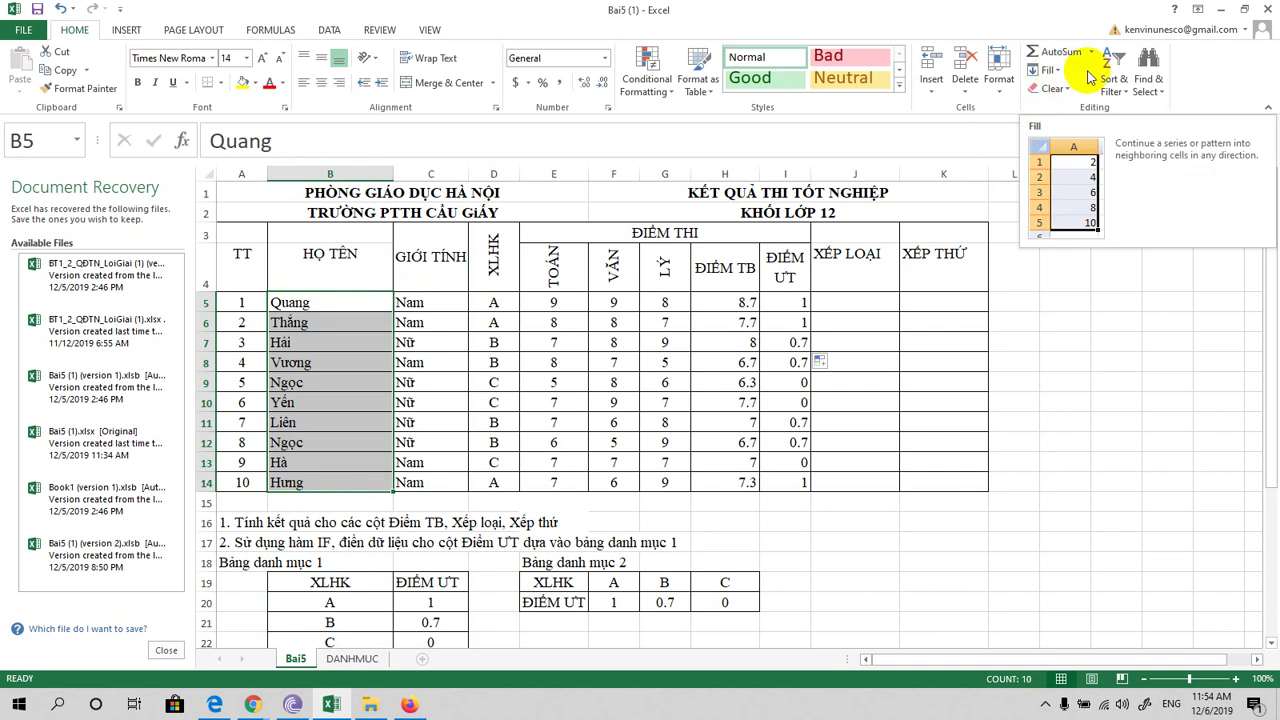
{"action": "left_click", "coordinate": [1117, 90]}
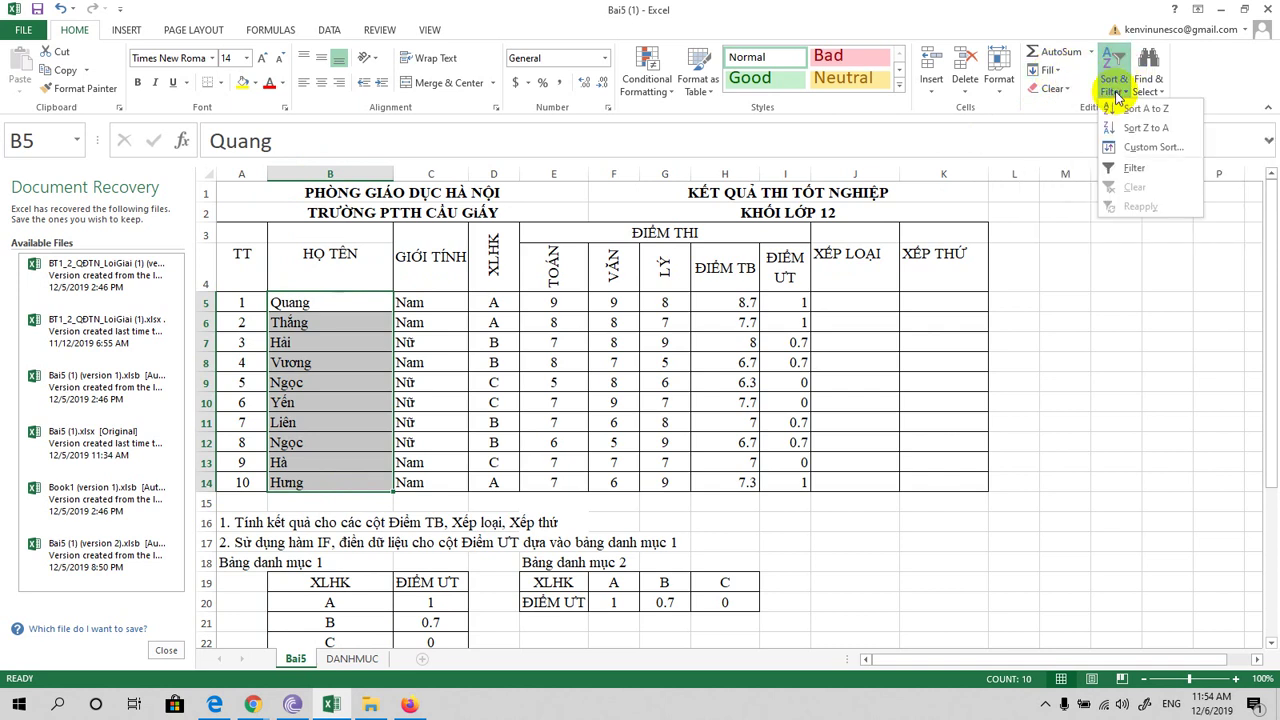
{"action": "left_click", "coordinate": [1128, 115]}
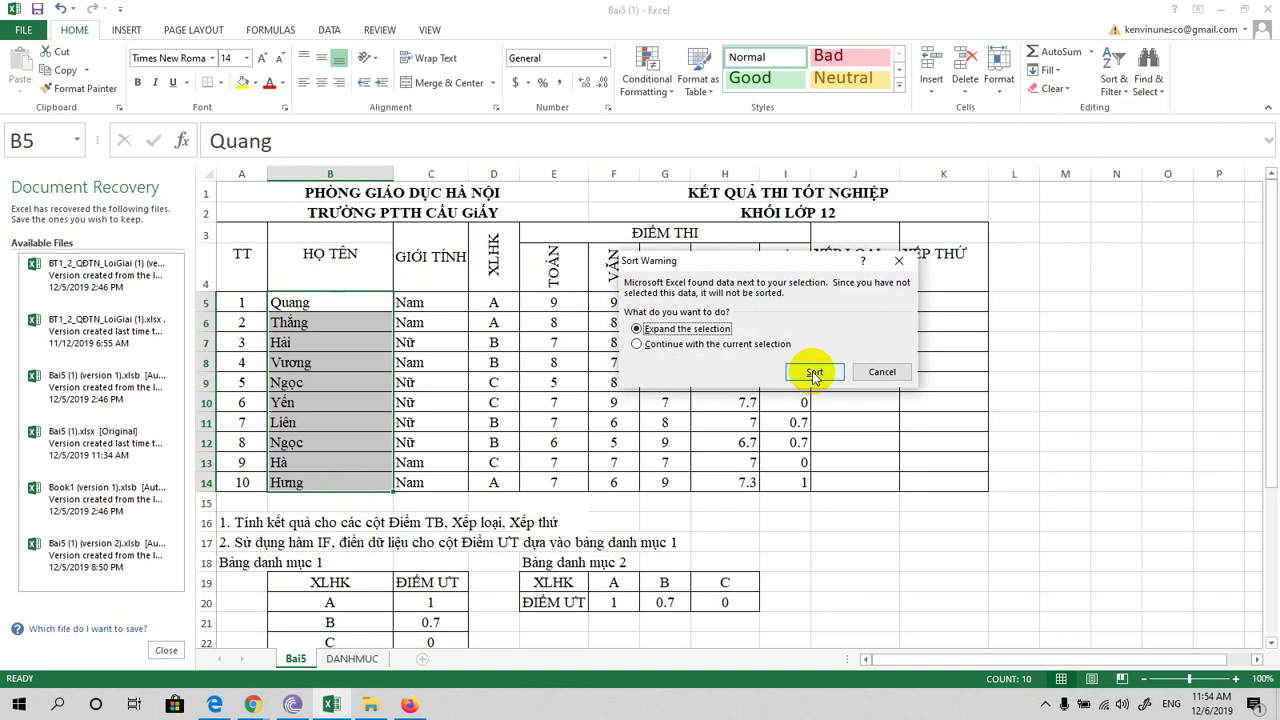
{"action": "left_click", "coordinate": [636, 345]}
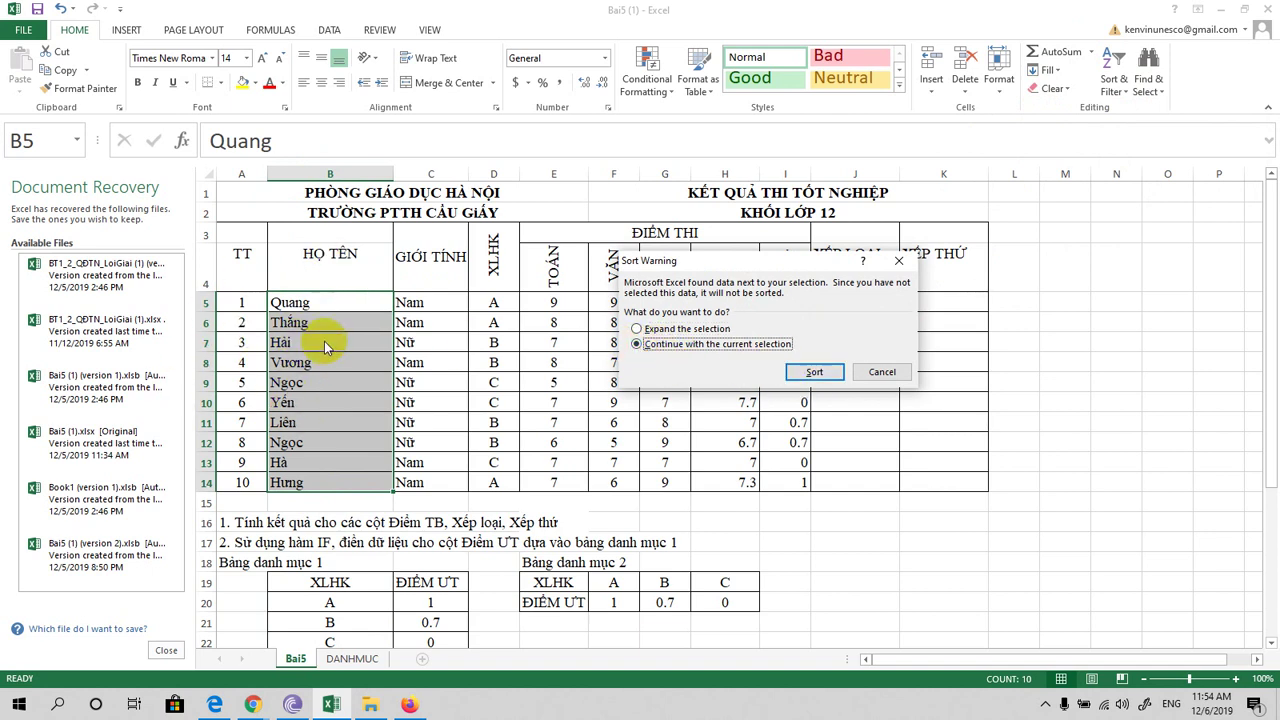
{"action": "left_click", "coordinate": [812, 370]}
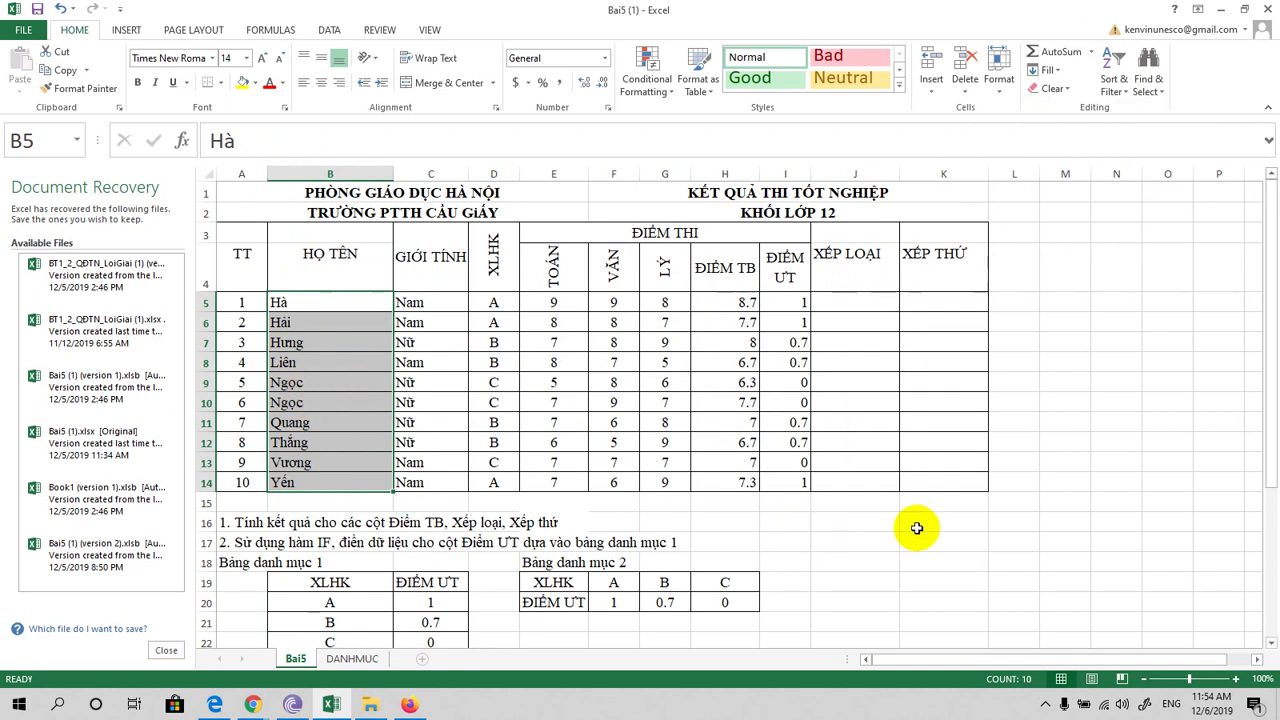
{"action": "left_click_drag", "start_coordinate": [1268, 320], "coordinate": [1268, 470]}
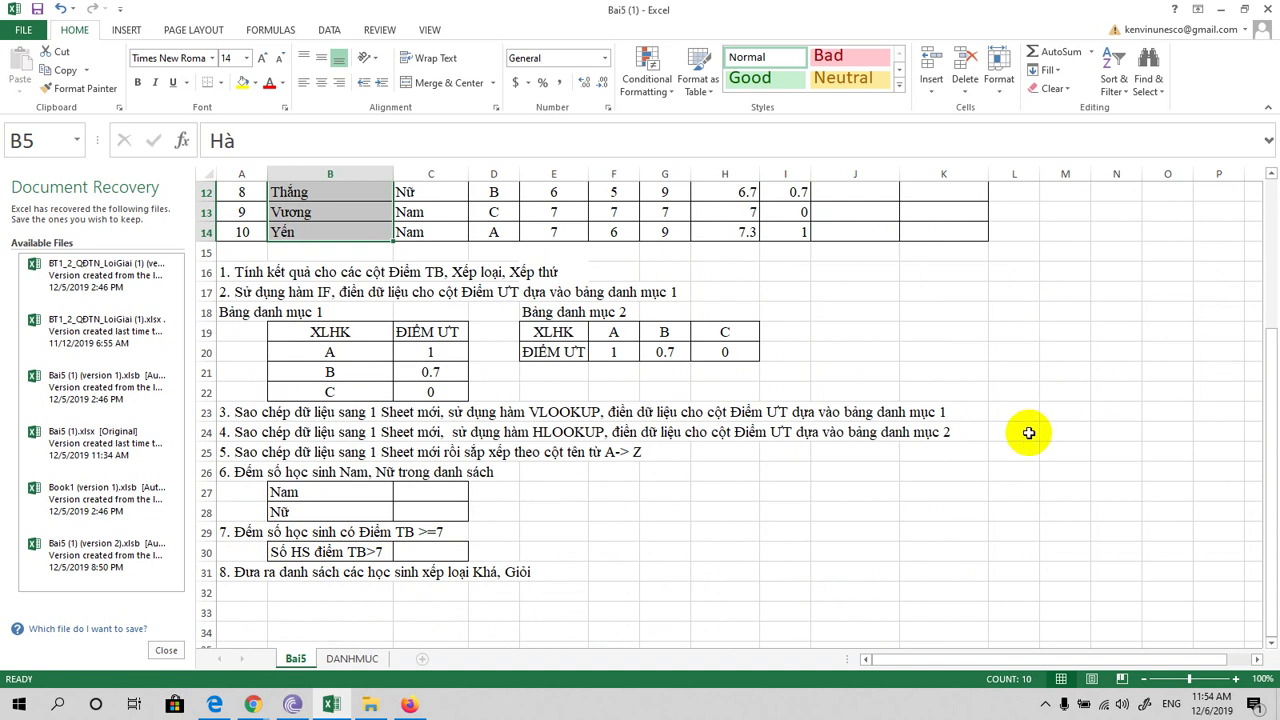
{"action": "left_click_drag", "start_coordinate": [1272, 457], "coordinate": [1241, 268]}
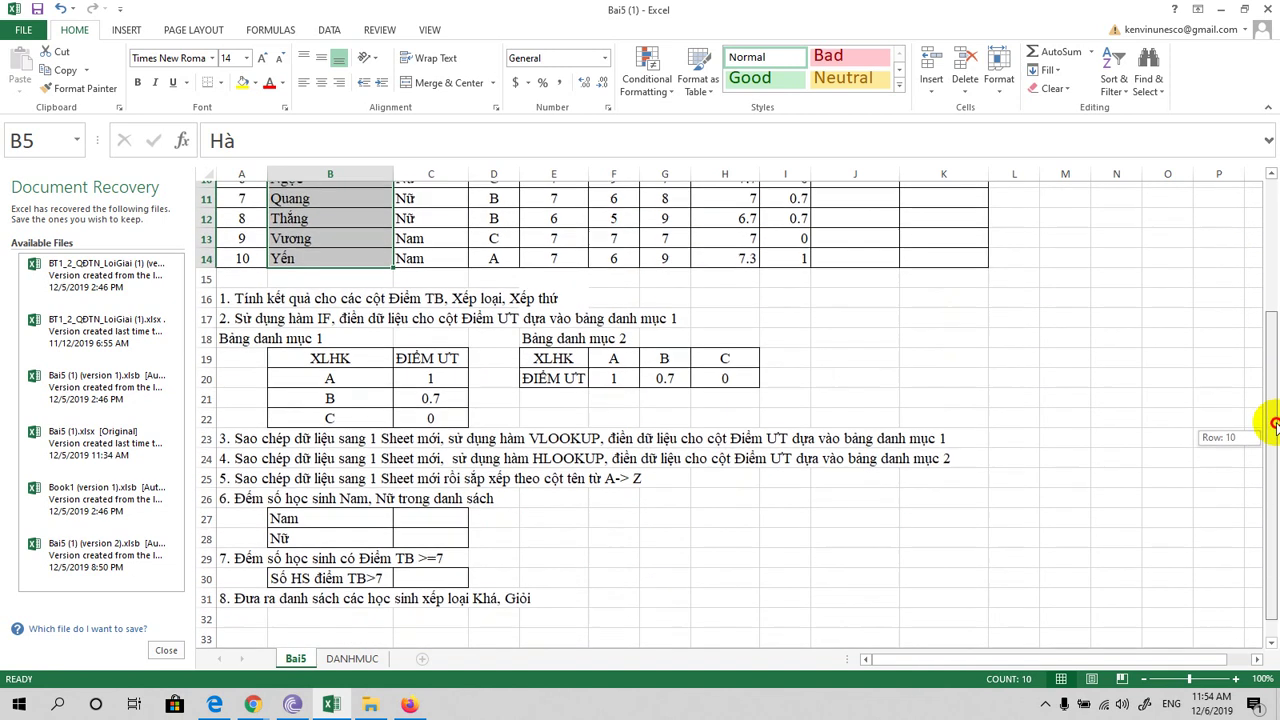
{"action": "left_click_drag", "start_coordinate": [1244, 278], "coordinate": [1270, 440]}
{"action": "left_click", "coordinate": [424, 553]}
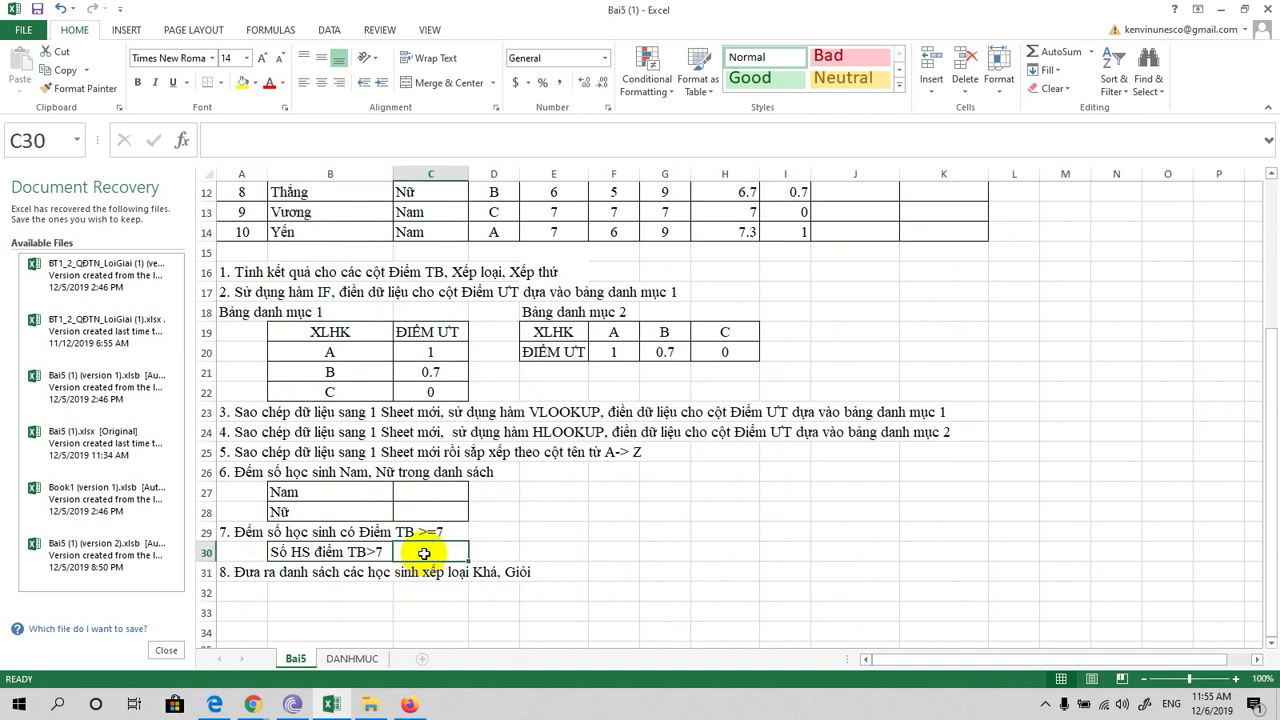
{"action": "type", "text": "=="}
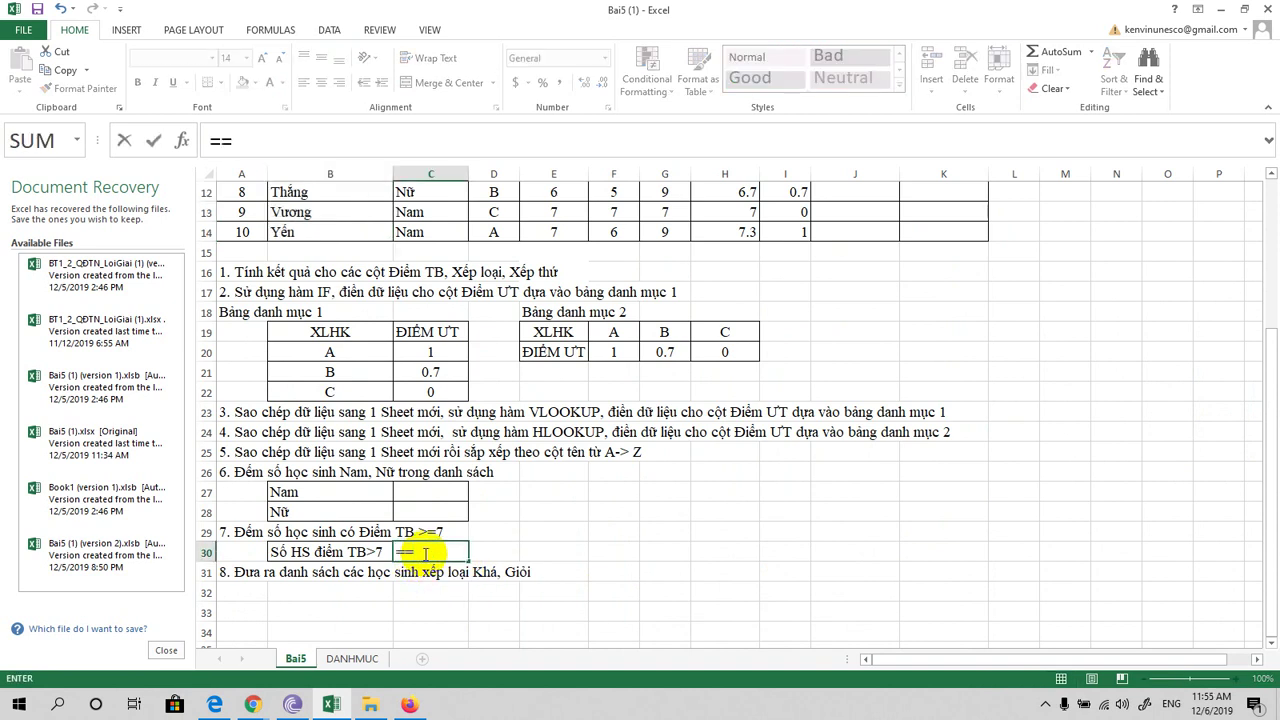
{"action": "type", "text": "D"}
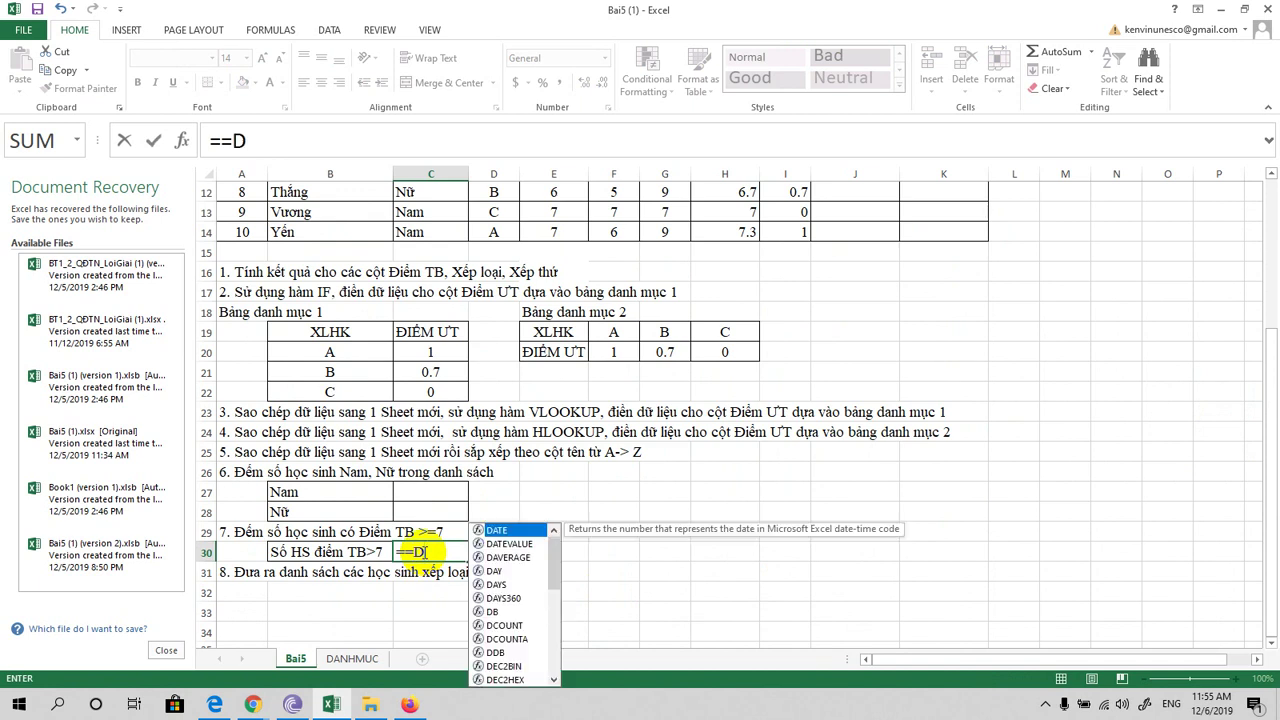
{"action": "type", "text": "COUNT"}
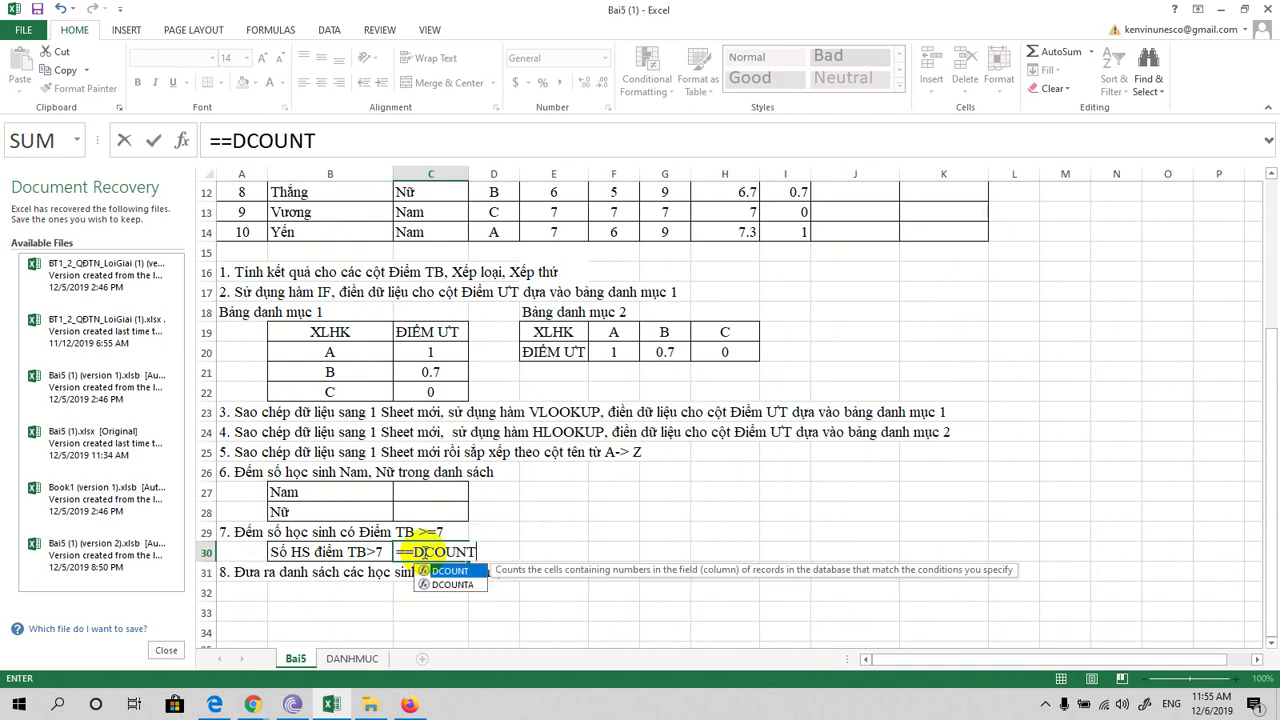
{"action": "type", "text": "("}
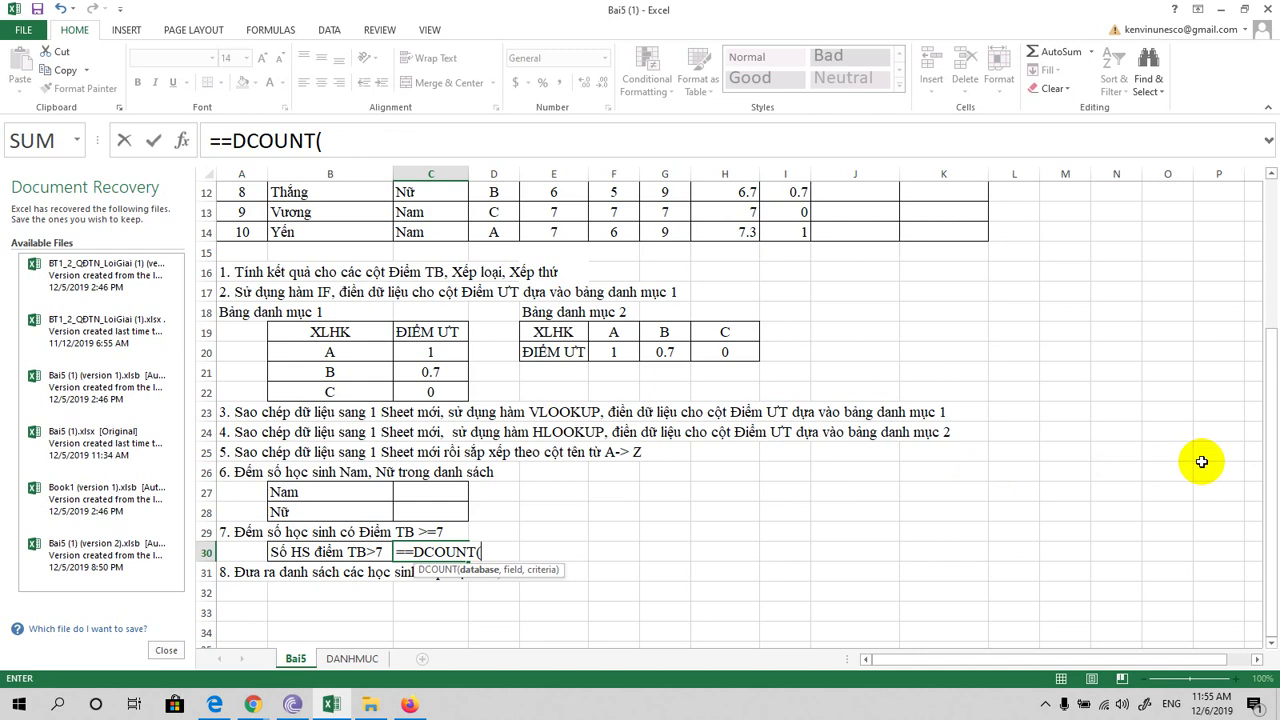
{"action": "left_click_drag", "start_coordinate": [1262, 447], "coordinate": [1235, 276]}
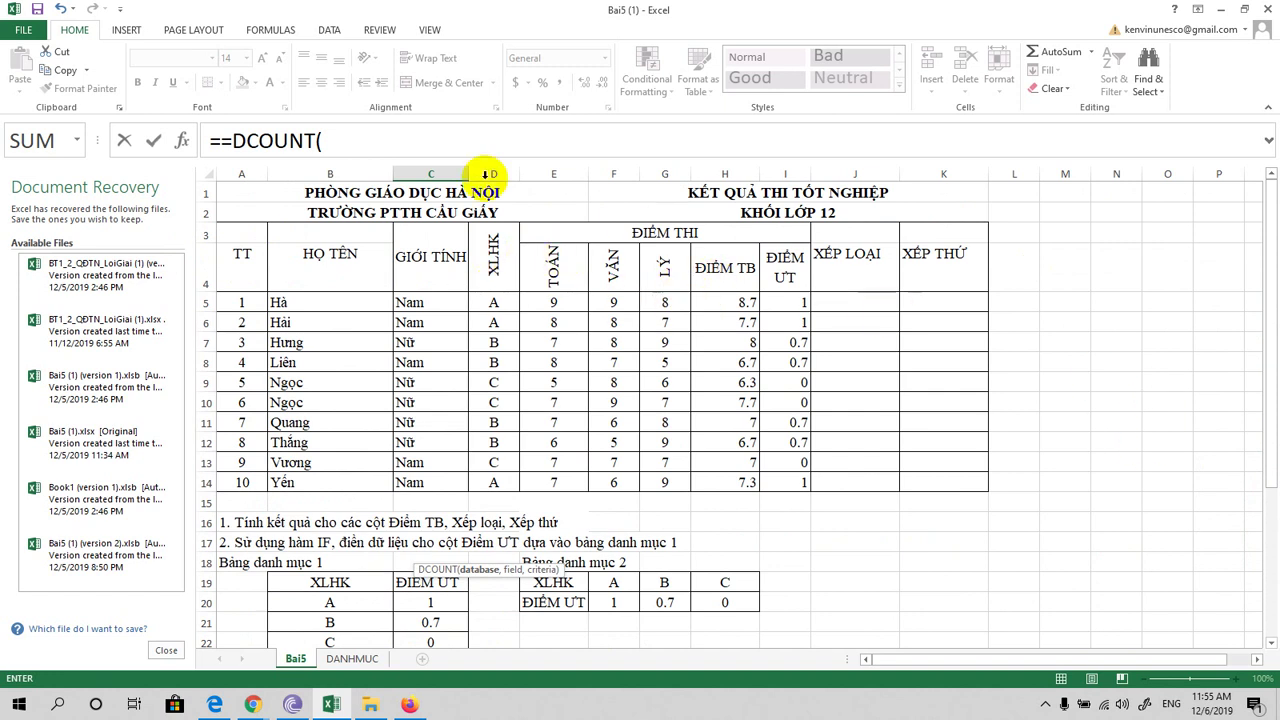
{"action": "left_click", "coordinate": [416, 145]}
{"action": "key", "text": "BackSpace"}
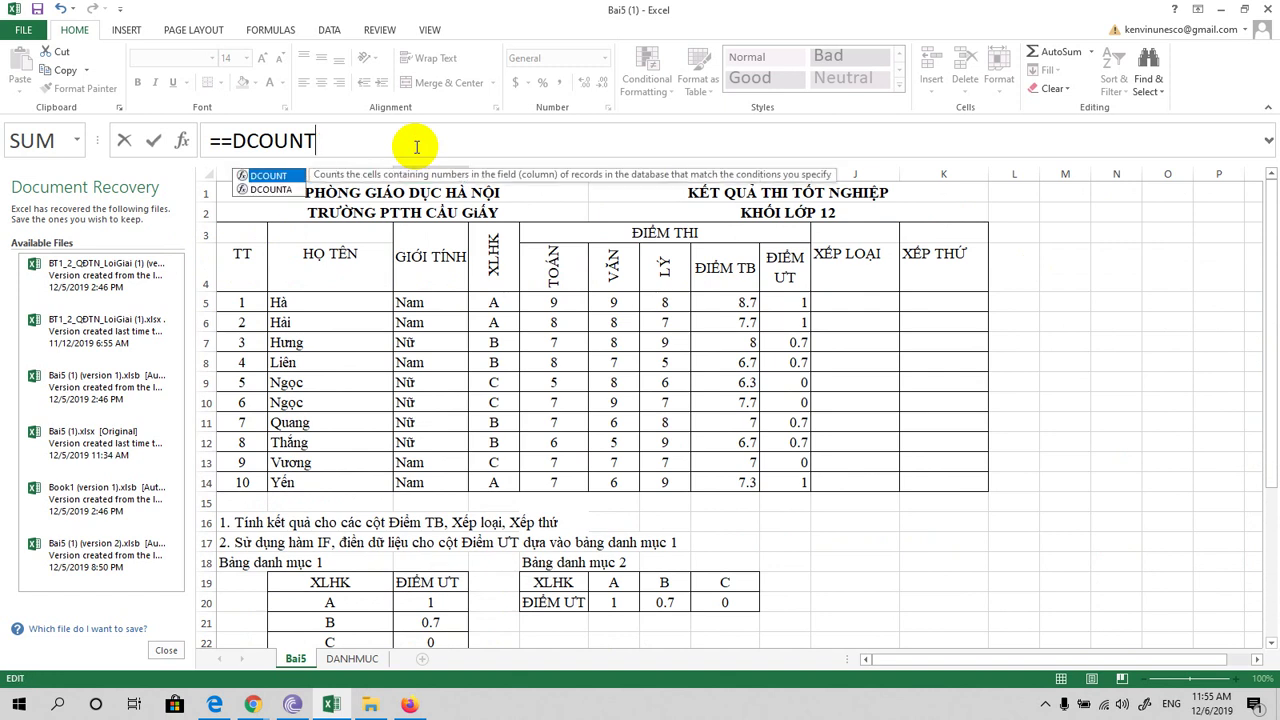
{"action": "key", "text": "BackSpace"}
{"action": "key", "text": "BackSpace"}
{"action": "key", "text": "BackSpace"}
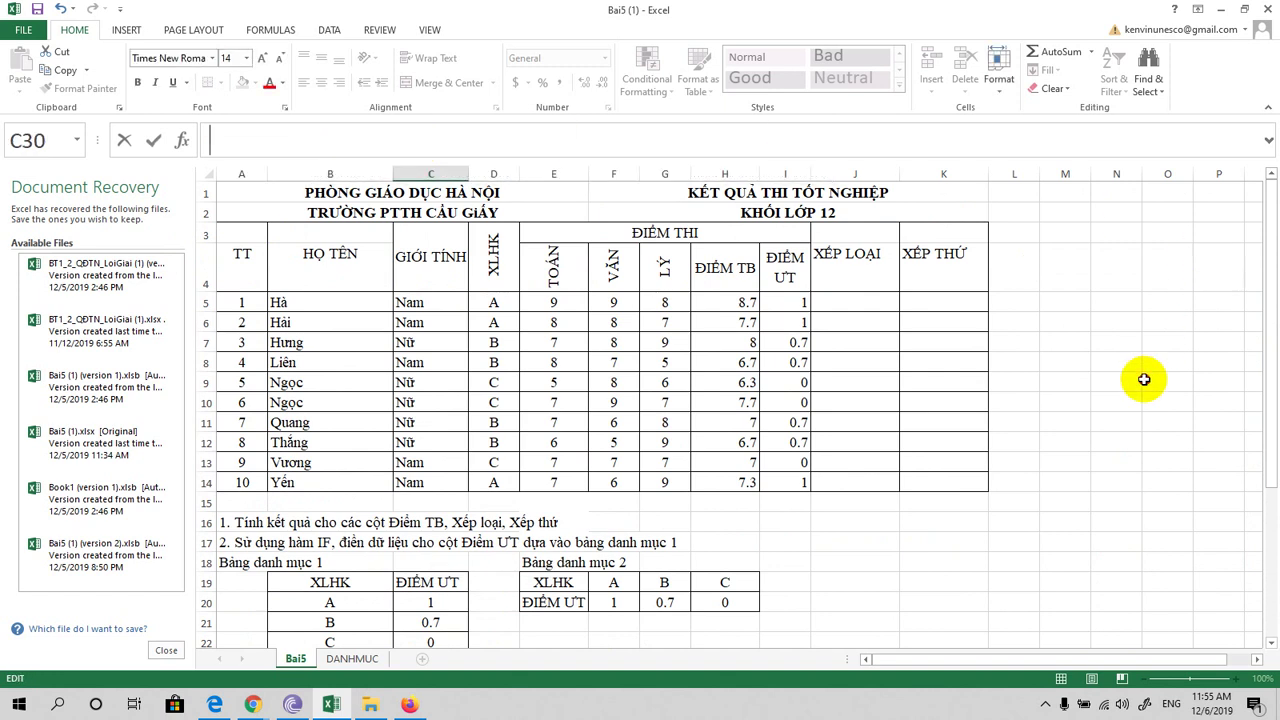
{"action": "left_click", "coordinate": [1150, 380]}
{"action": "left_click", "coordinate": [740, 302]}
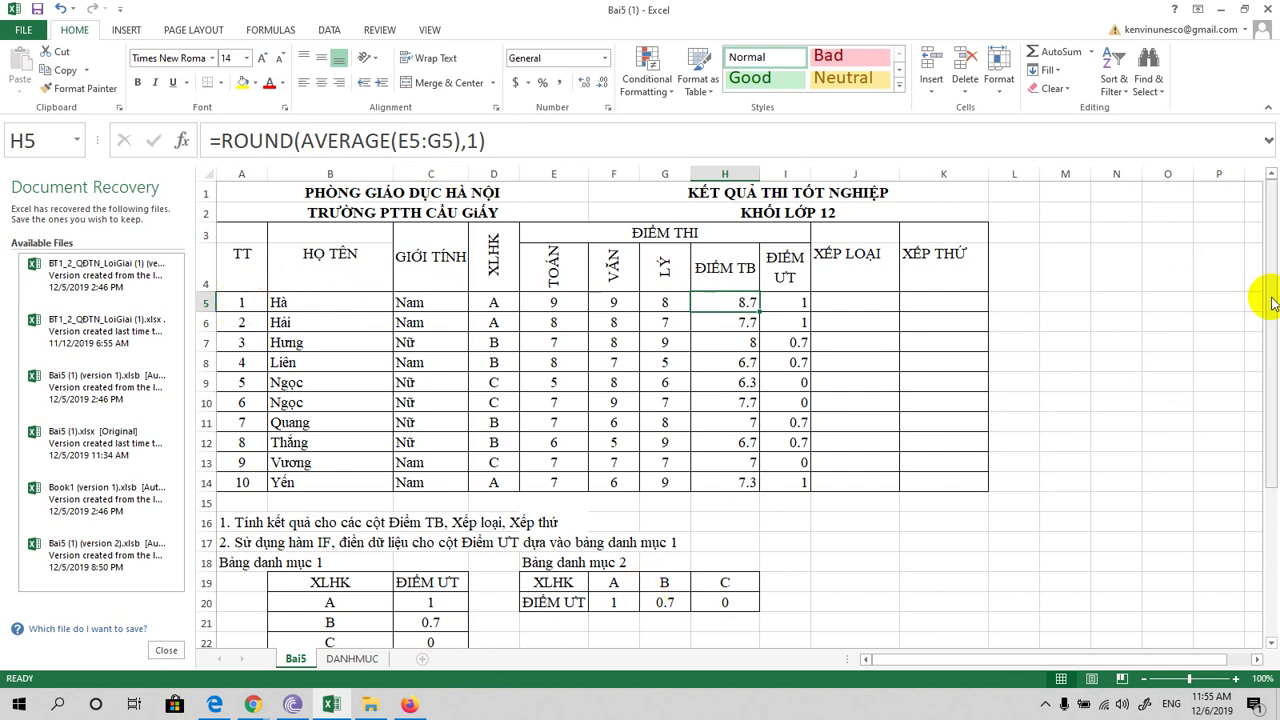
{"action": "left_click", "coordinate": [726, 273]}
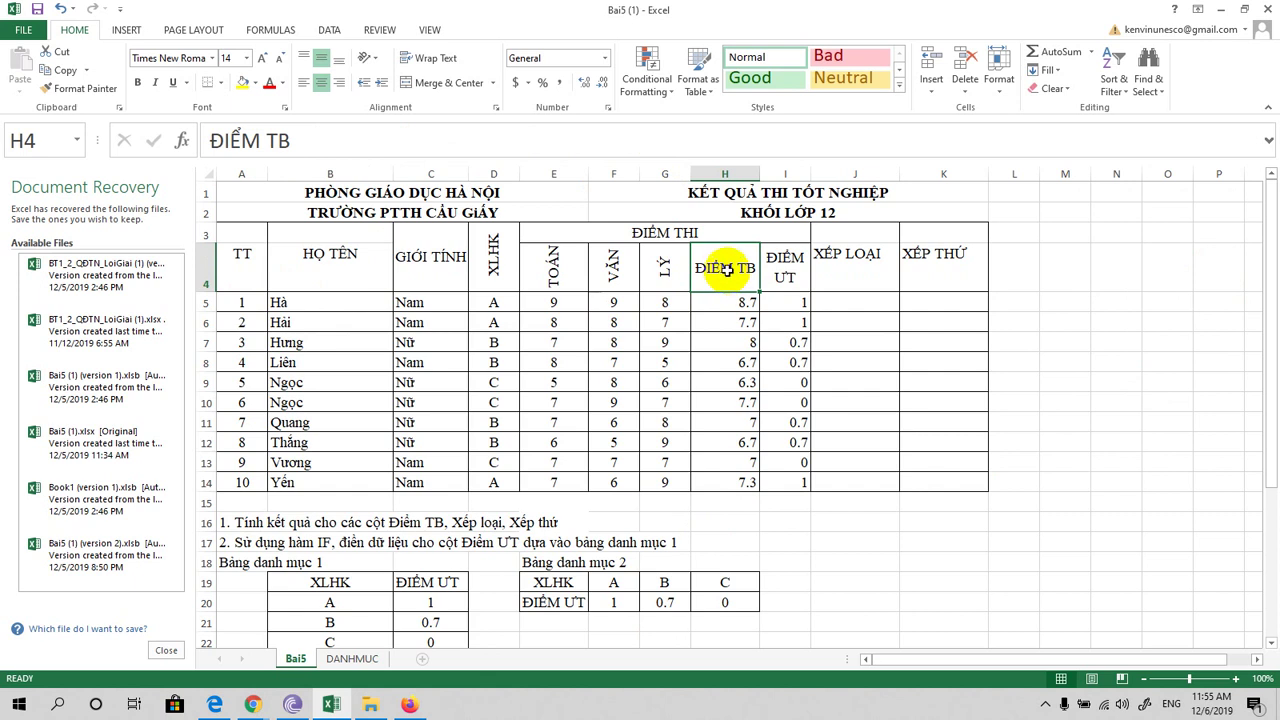
{"action": "left_click", "coordinate": [494, 83]}
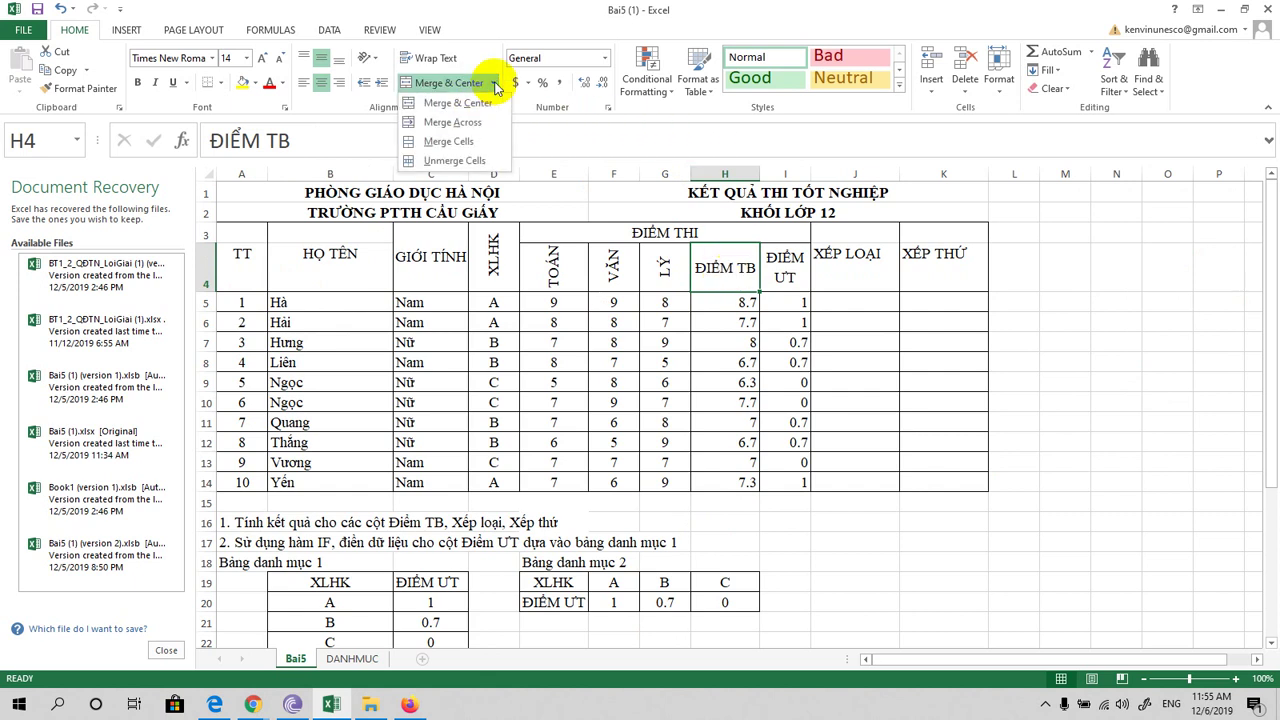
{"action": "left_click", "coordinate": [472, 158]}
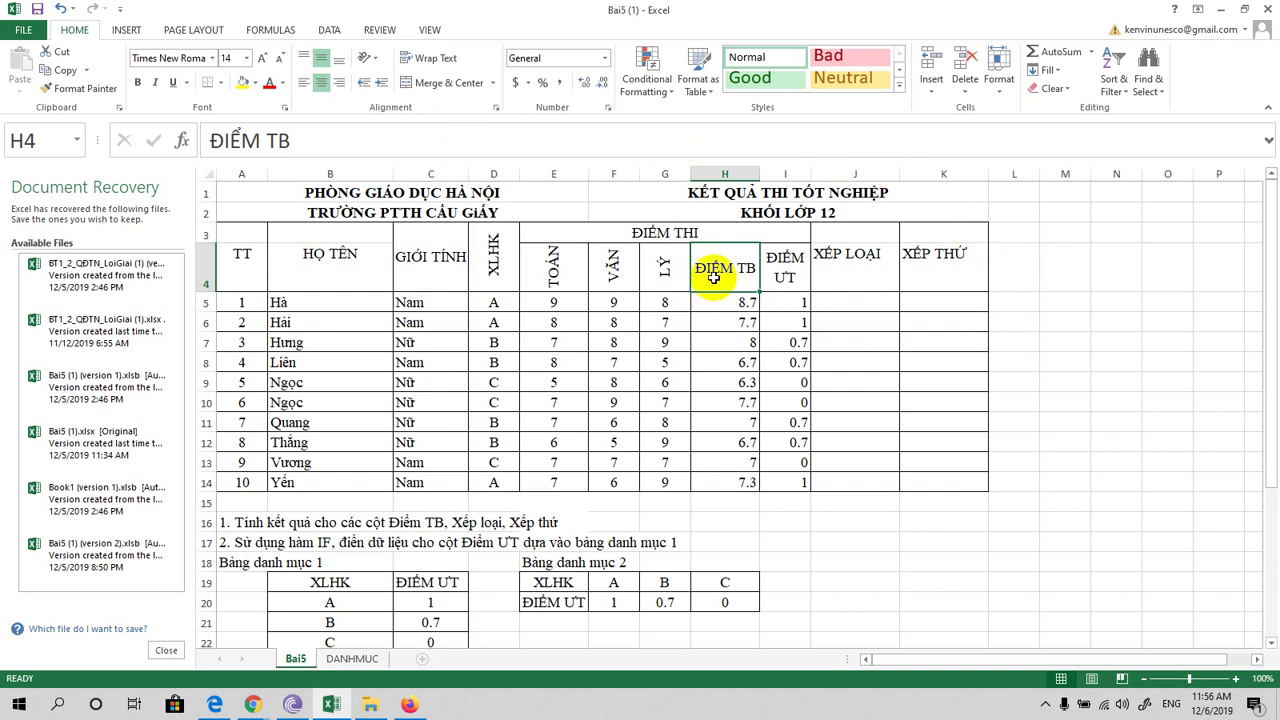
{"action": "left_click", "coordinate": [1064, 274]}
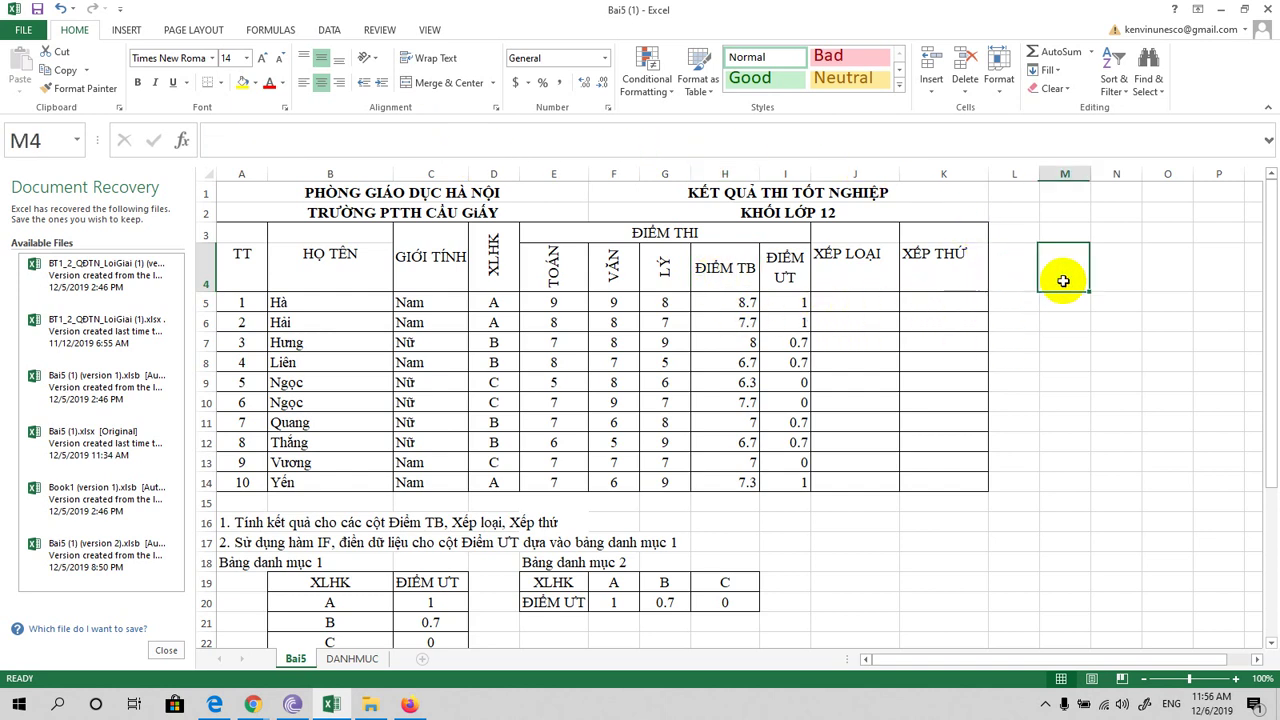
{"action": "left_click", "coordinate": [727, 276]}
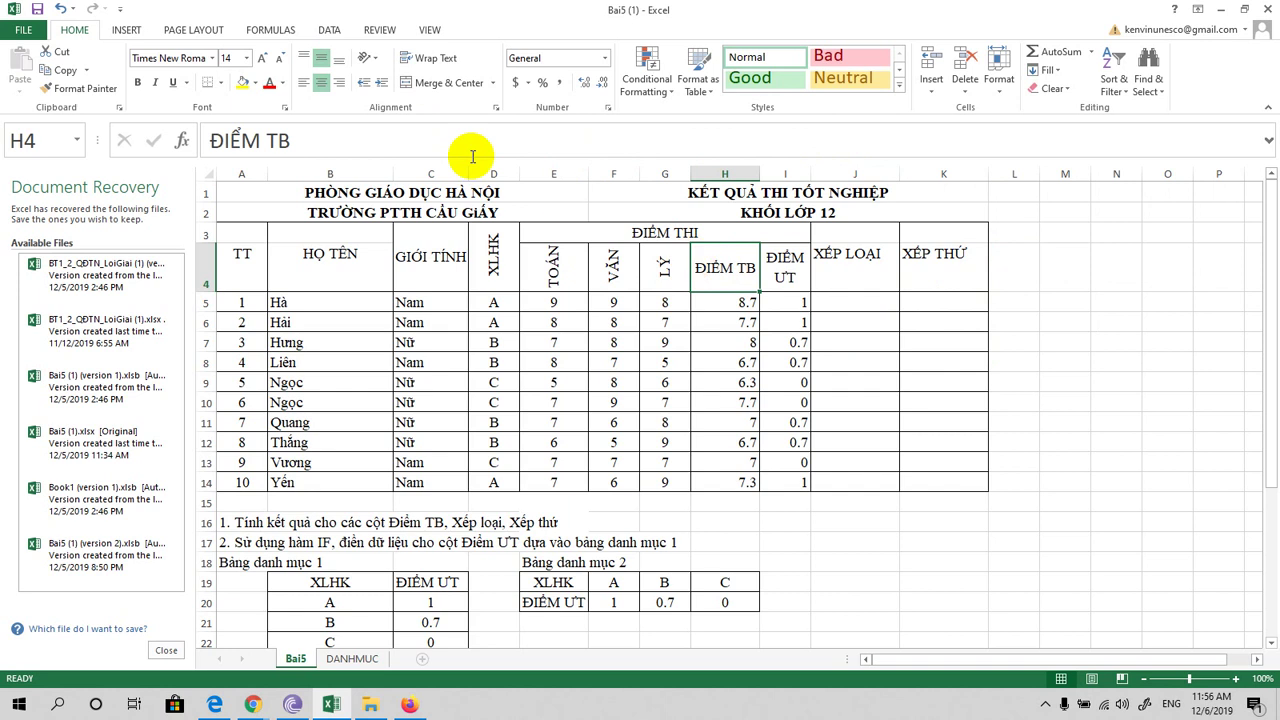
{"action": "left_click", "coordinate": [492, 83]}
{"action": "left_click", "coordinate": [455, 161]}
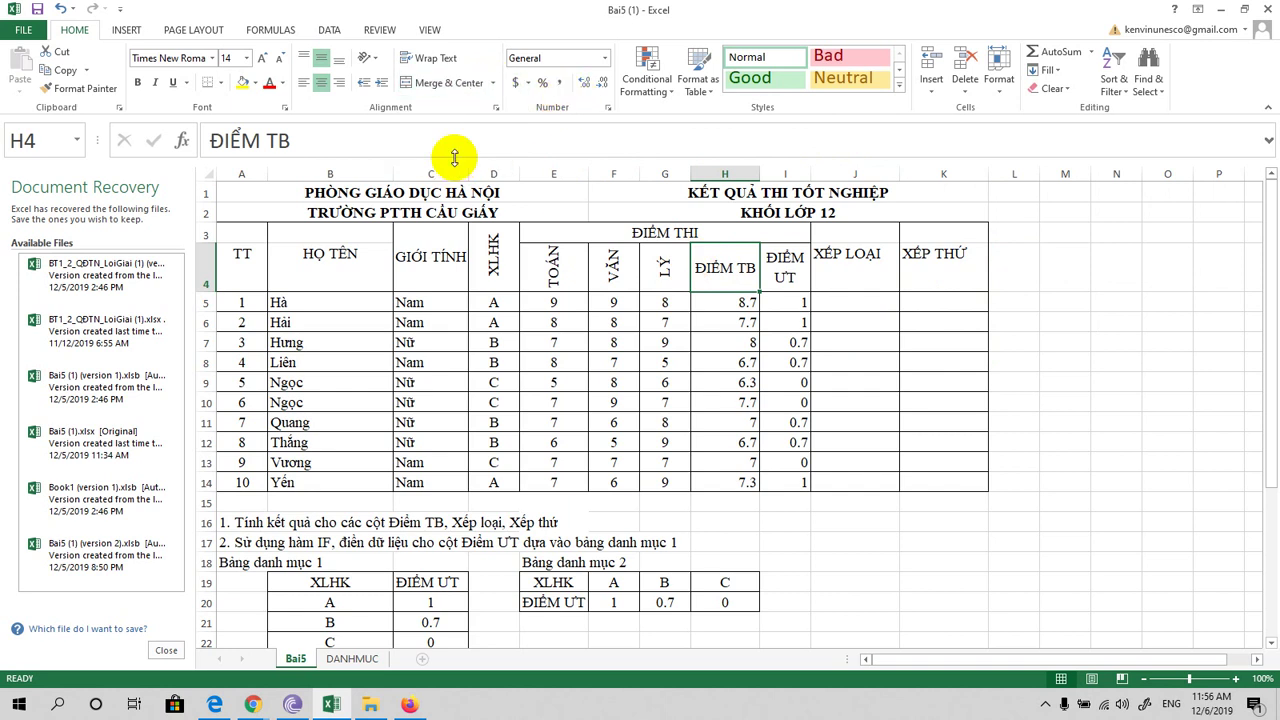
{"action": "left_click", "coordinate": [665, 284]}
{"action": "left_click", "coordinate": [556, 272]}
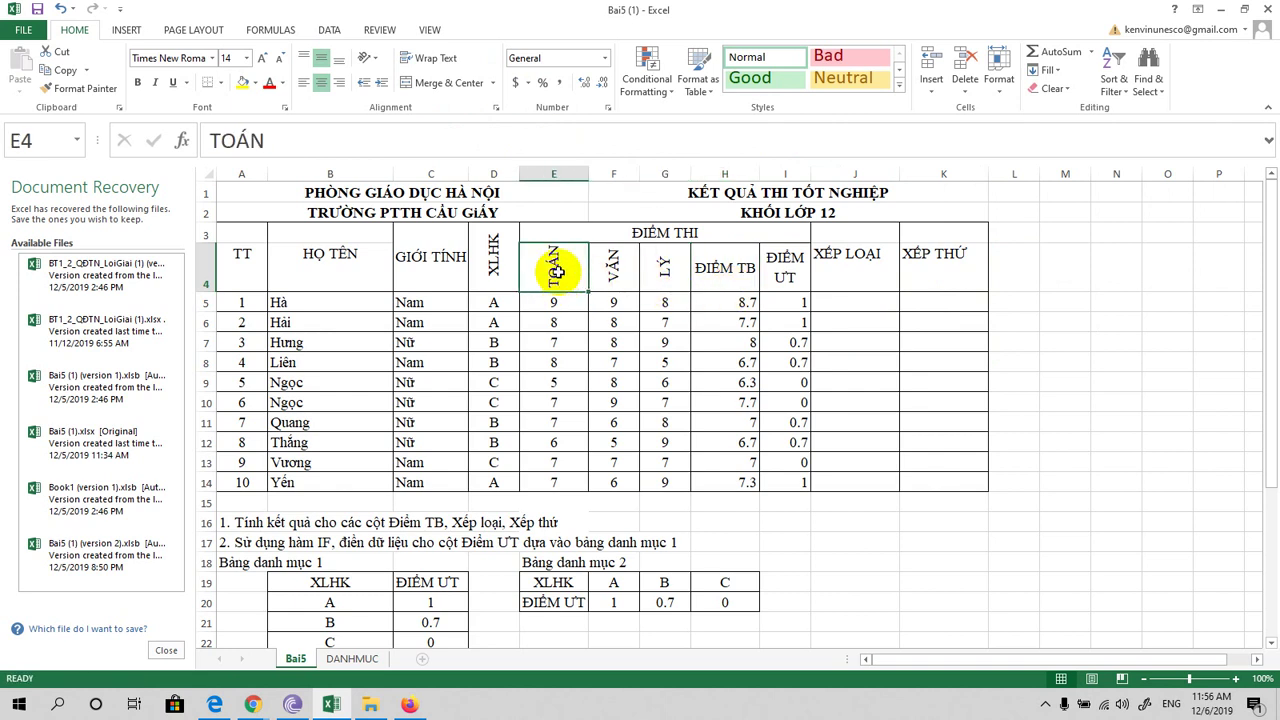
{"action": "left_click", "coordinate": [591, 238]}
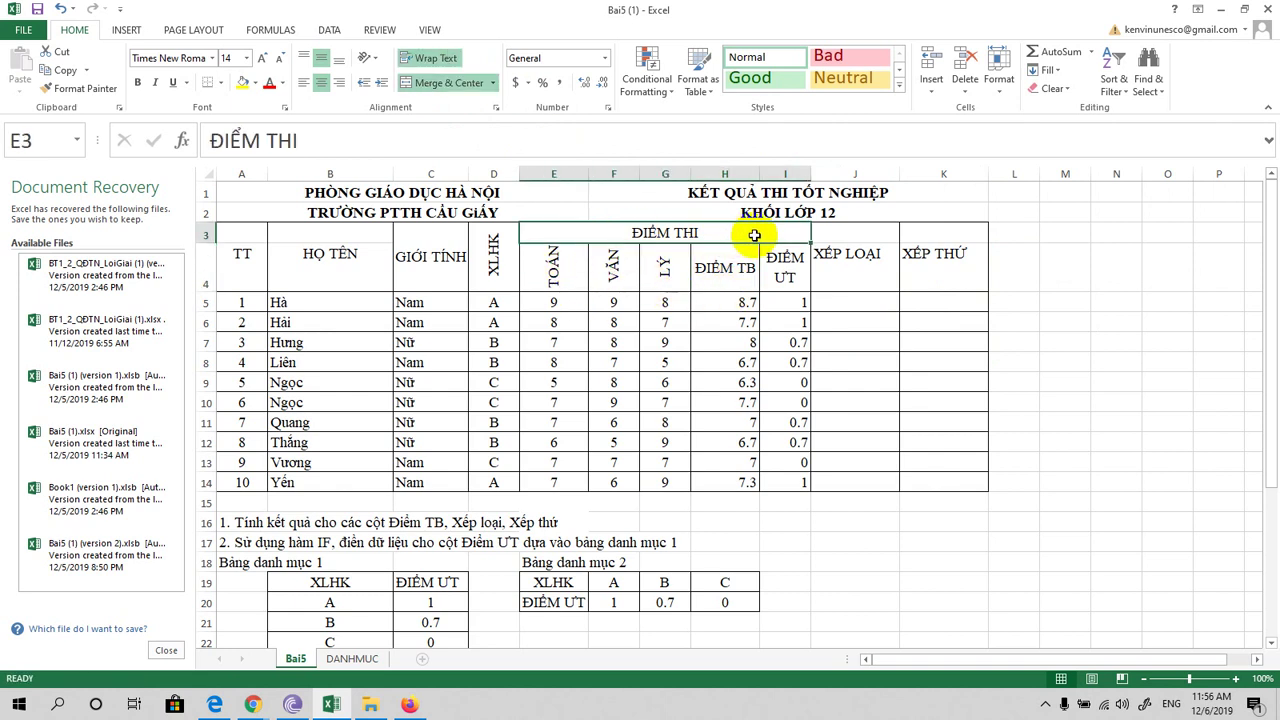
{"action": "left_click", "coordinate": [551, 268]}
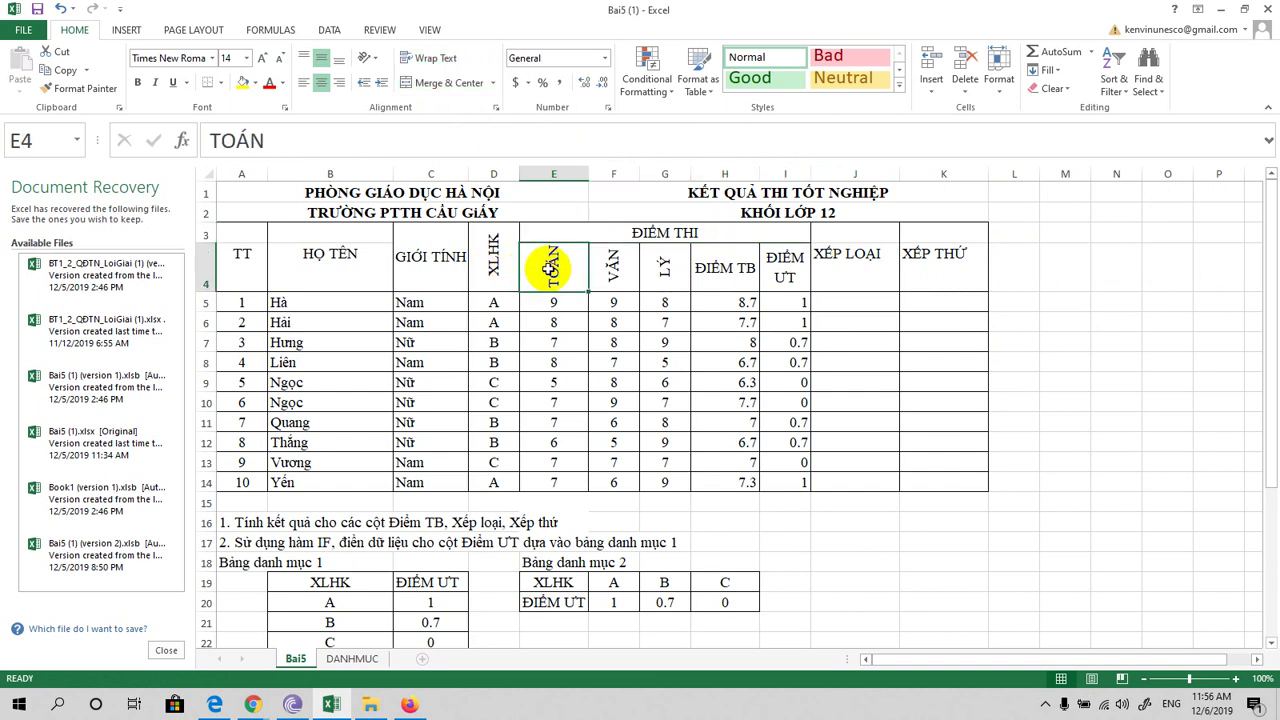
{"action": "left_click_drag", "start_coordinate": [551, 268], "coordinate": [938, 274]}
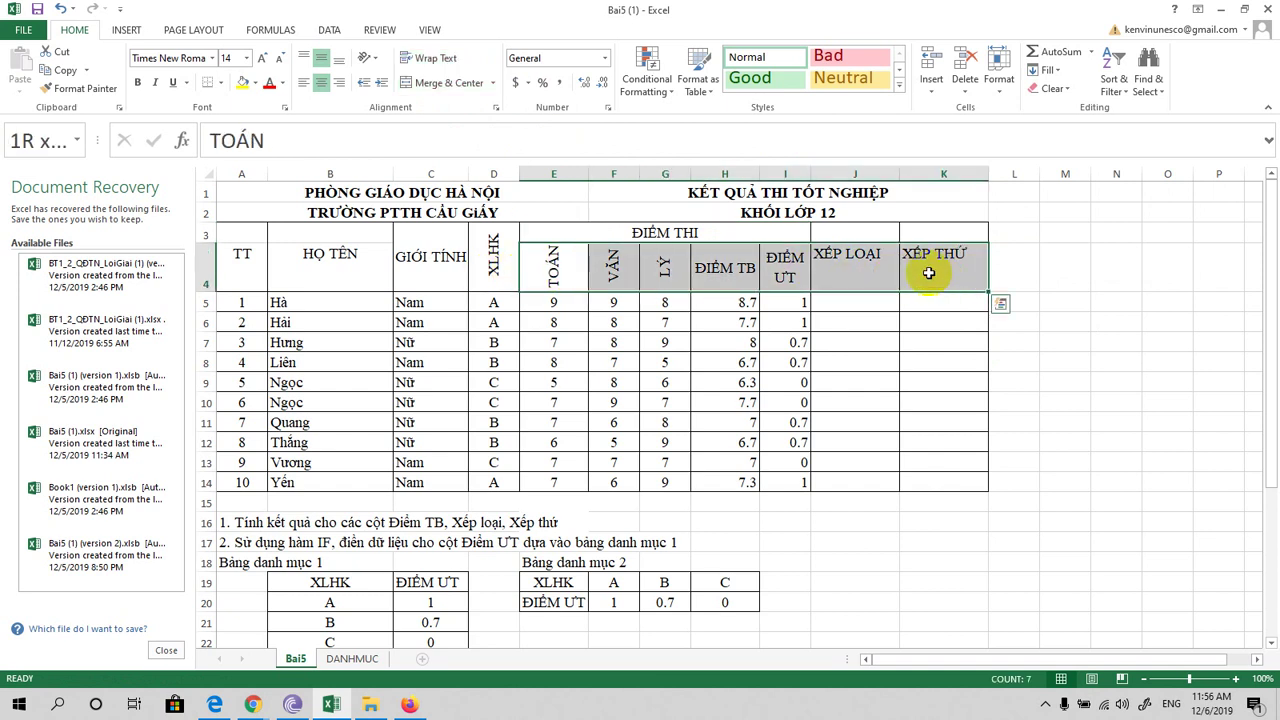
{"action": "left_click", "coordinate": [490, 85]}
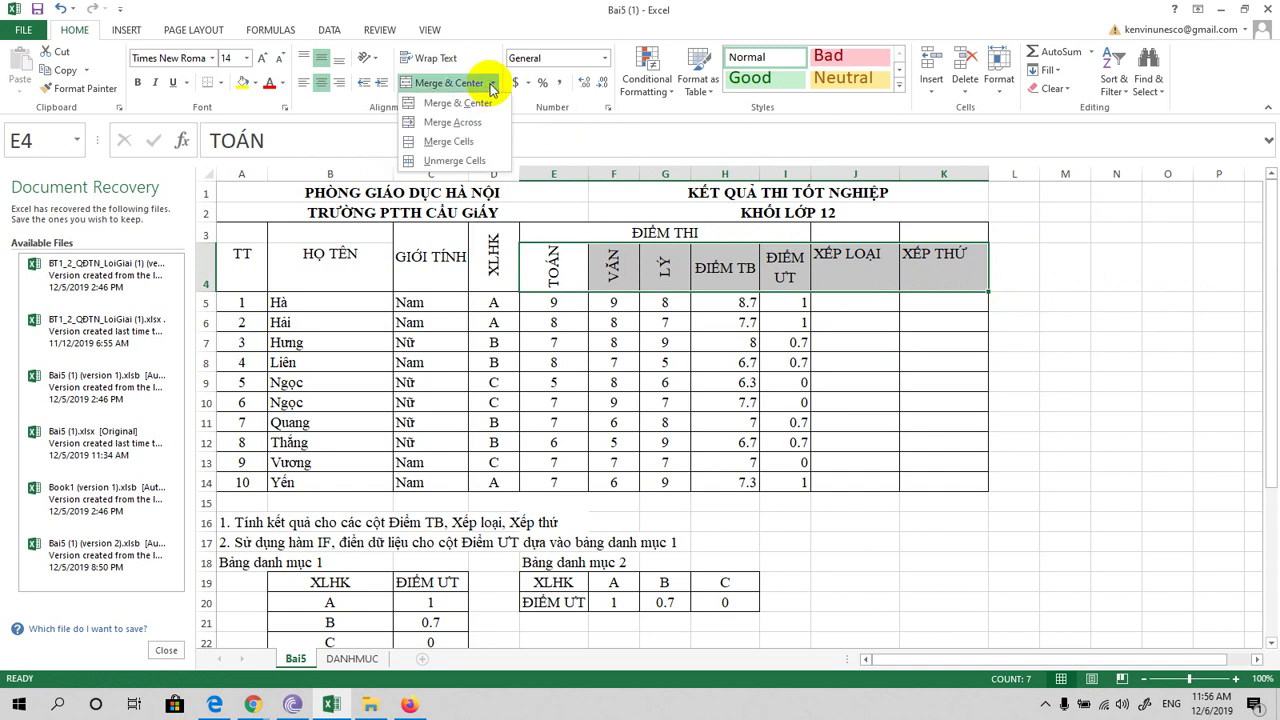
{"action": "left_click", "coordinate": [443, 158]}
{"action": "left_click", "coordinate": [598, 270]}
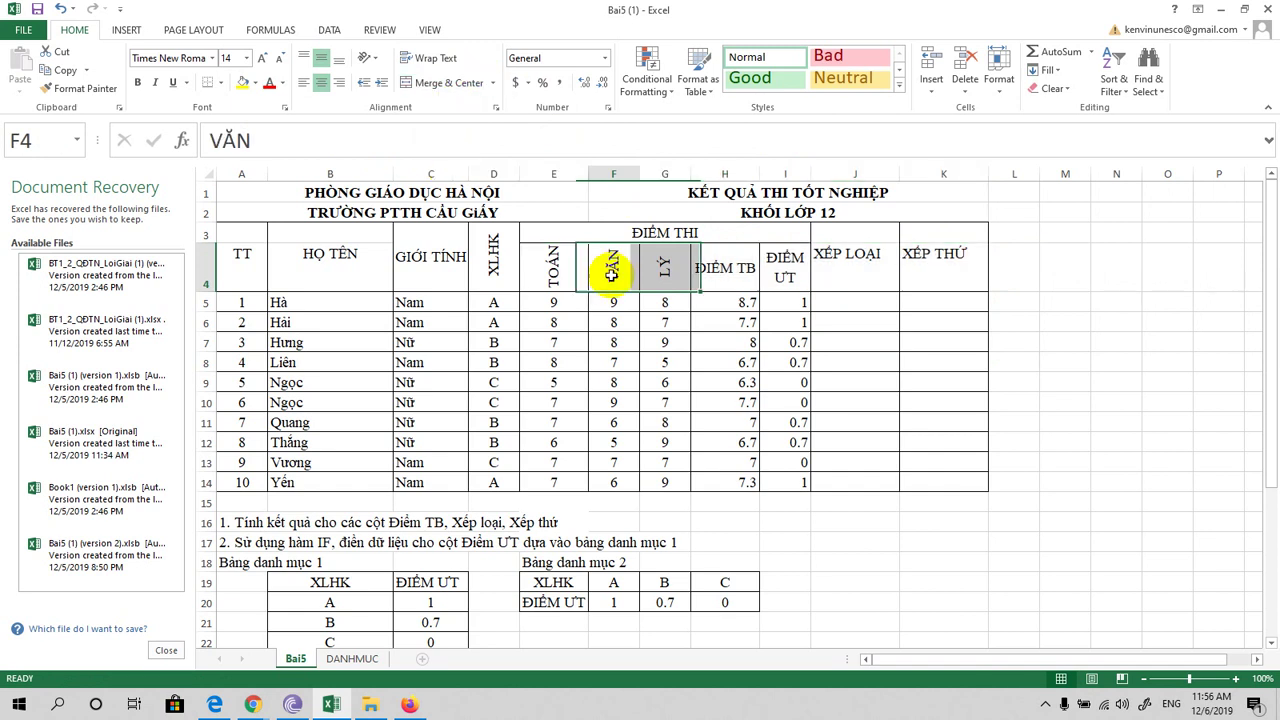
{"action": "left_click", "coordinate": [707, 275]}
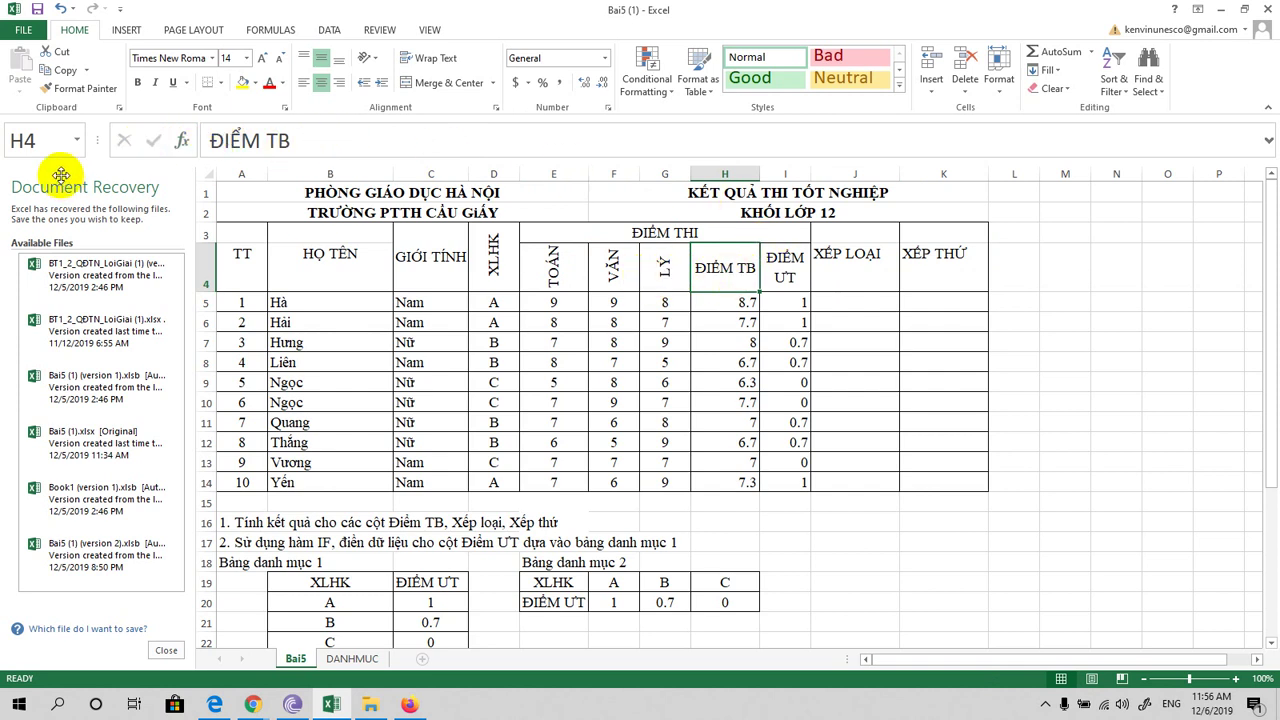
{"action": "left_click", "coordinate": [240, 270]}
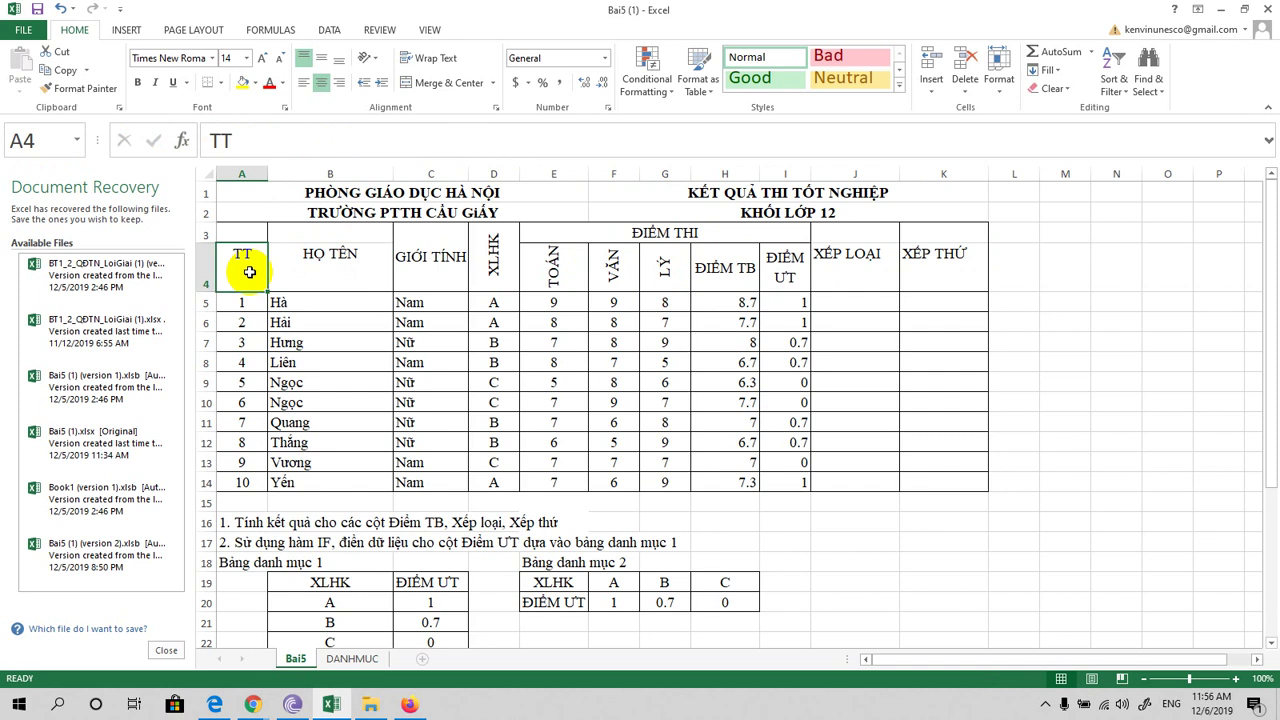
{"action": "left_click", "coordinate": [745, 272]}
{"action": "left_click", "coordinate": [963, 280]}
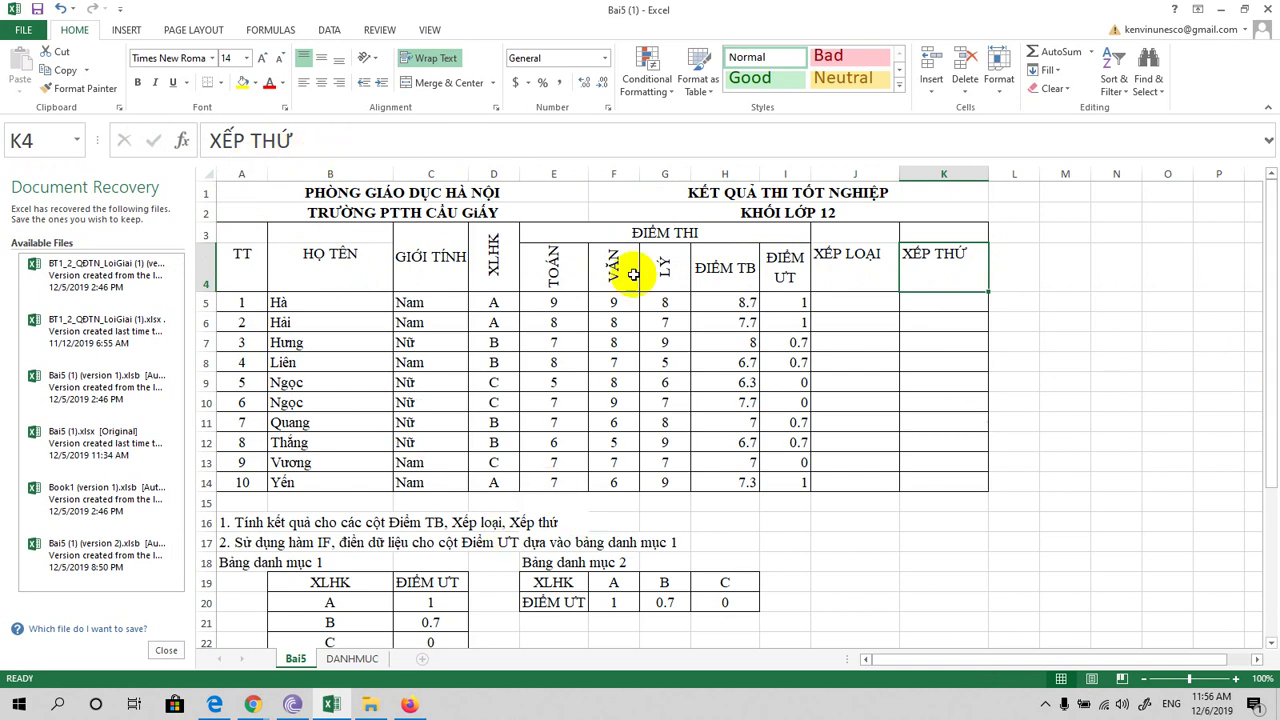
{"action": "left_click_drag", "start_coordinate": [1268, 318], "coordinate": [1274, 470]}
{"action": "left_click", "coordinate": [428, 575]}
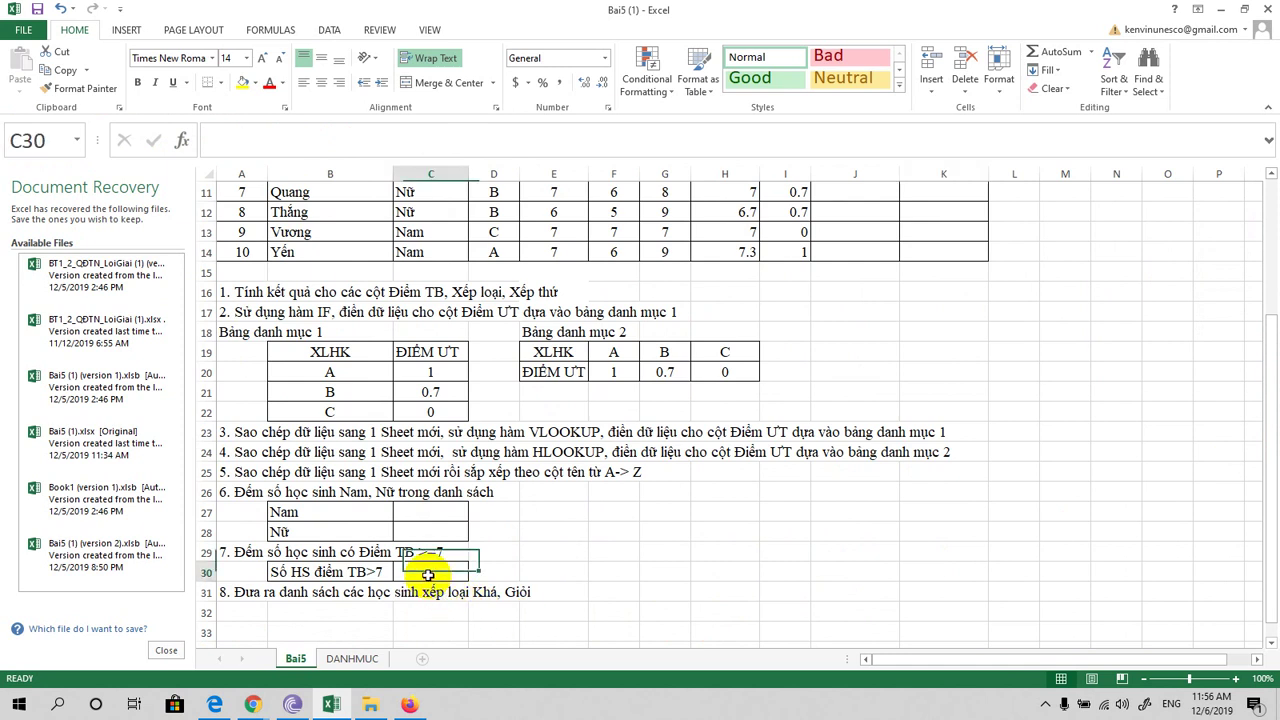
{"action": "type", "text": "="}
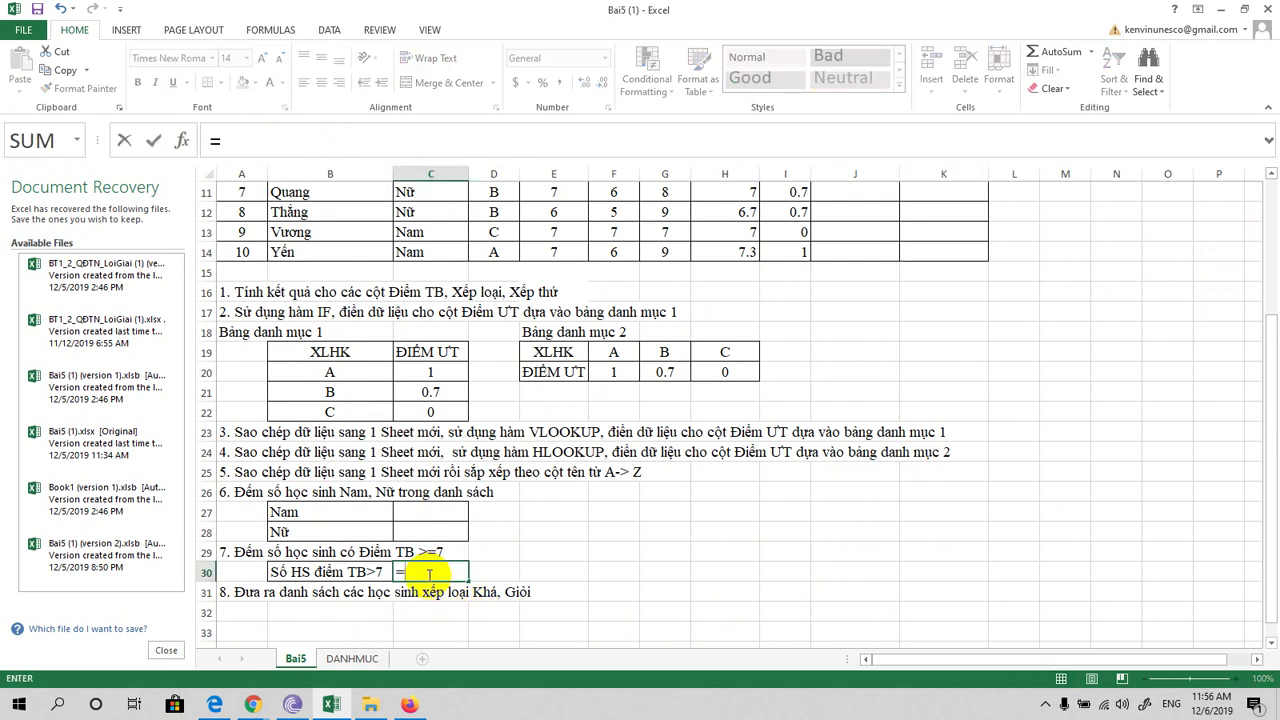
{"action": "type", "text": "DCOUNT"}
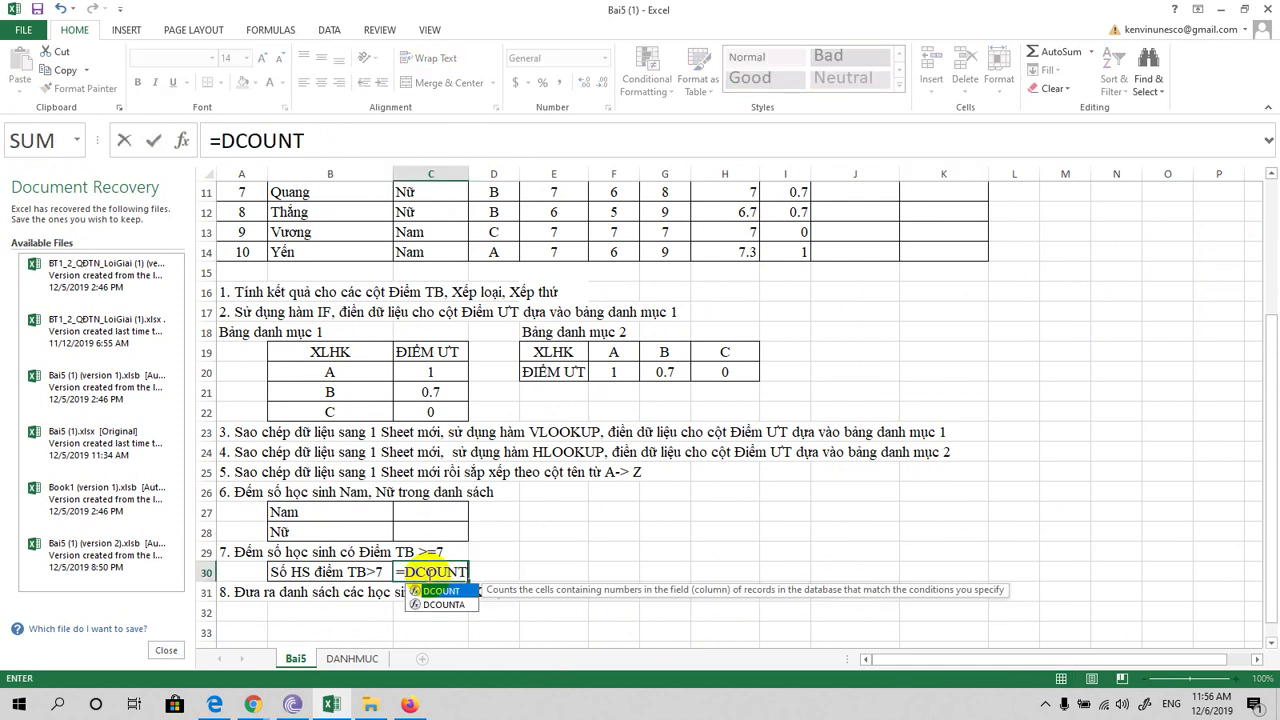
{"action": "type", "text": "("}
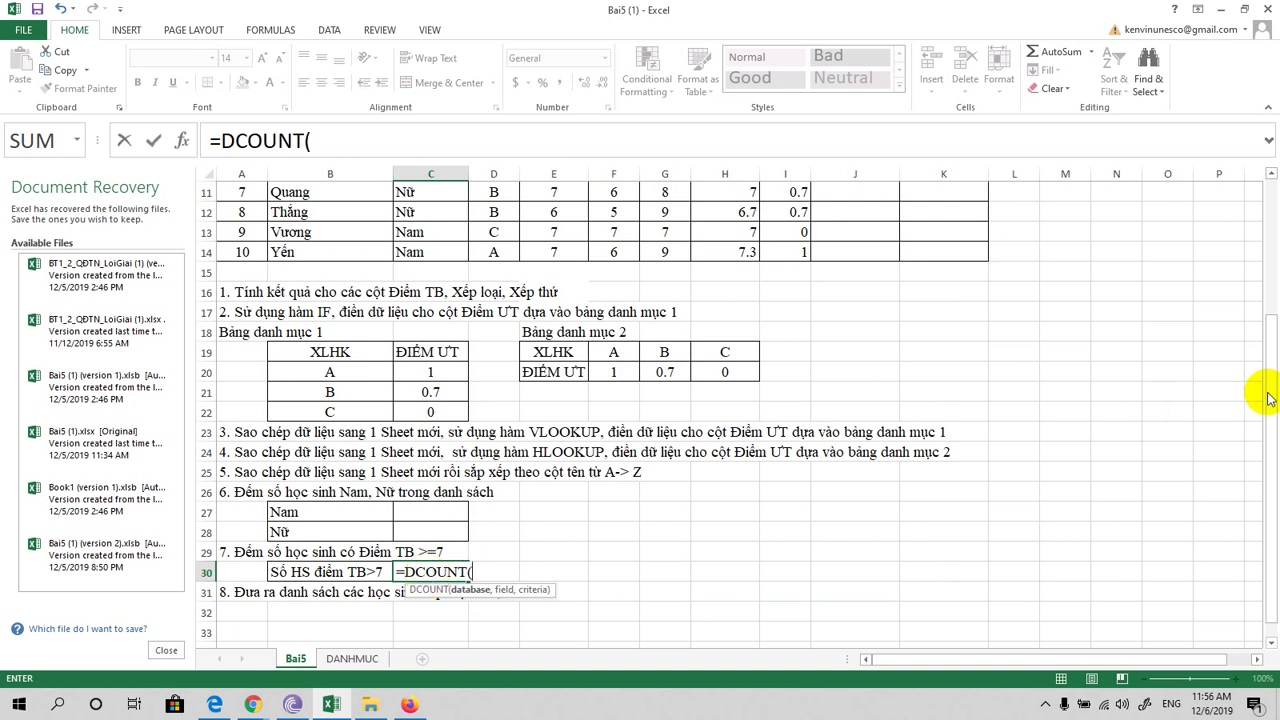
{"action": "left_click_drag", "start_coordinate": [1268, 392], "coordinate": [1262, 277]}
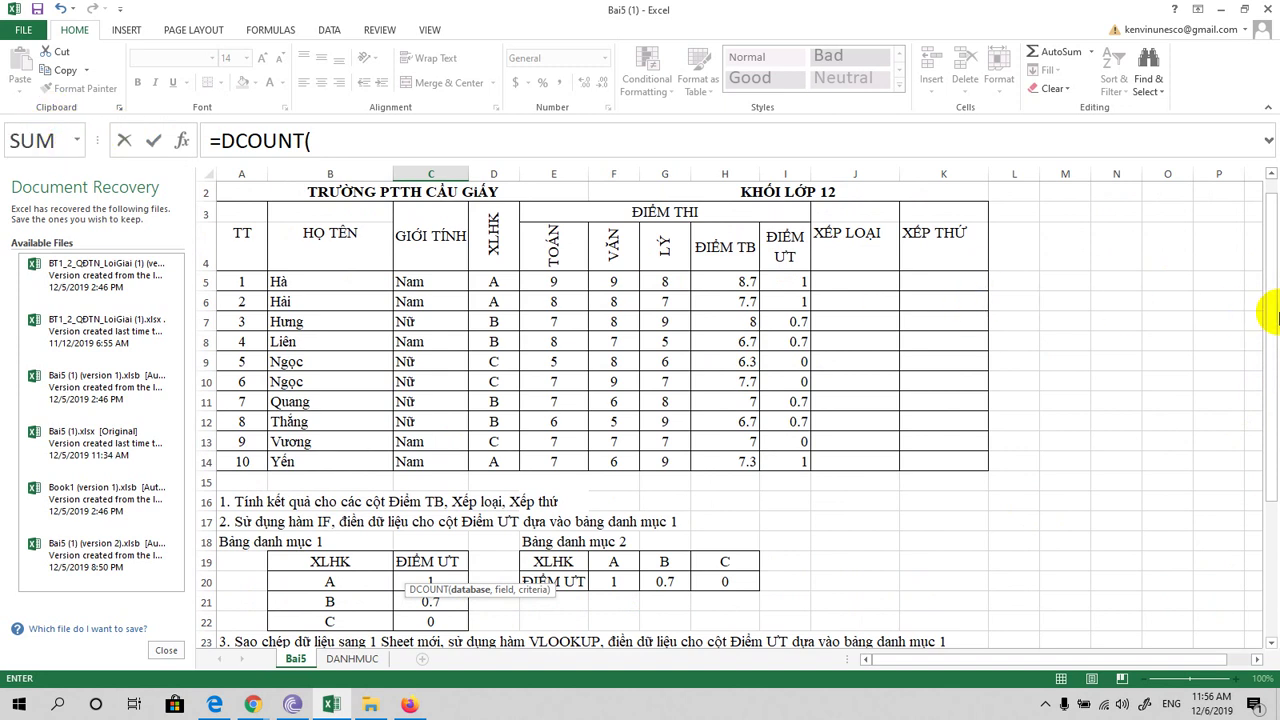
{"action": "mouse_move", "coordinate": [1268, 318]}
{"action": "left_mouse_down"}
{"action": "mouse_move", "coordinate": [1266, 400]}
{"action": "mouse_move", "coordinate": [1143, 451]}
{"action": "left_mouse_up"}
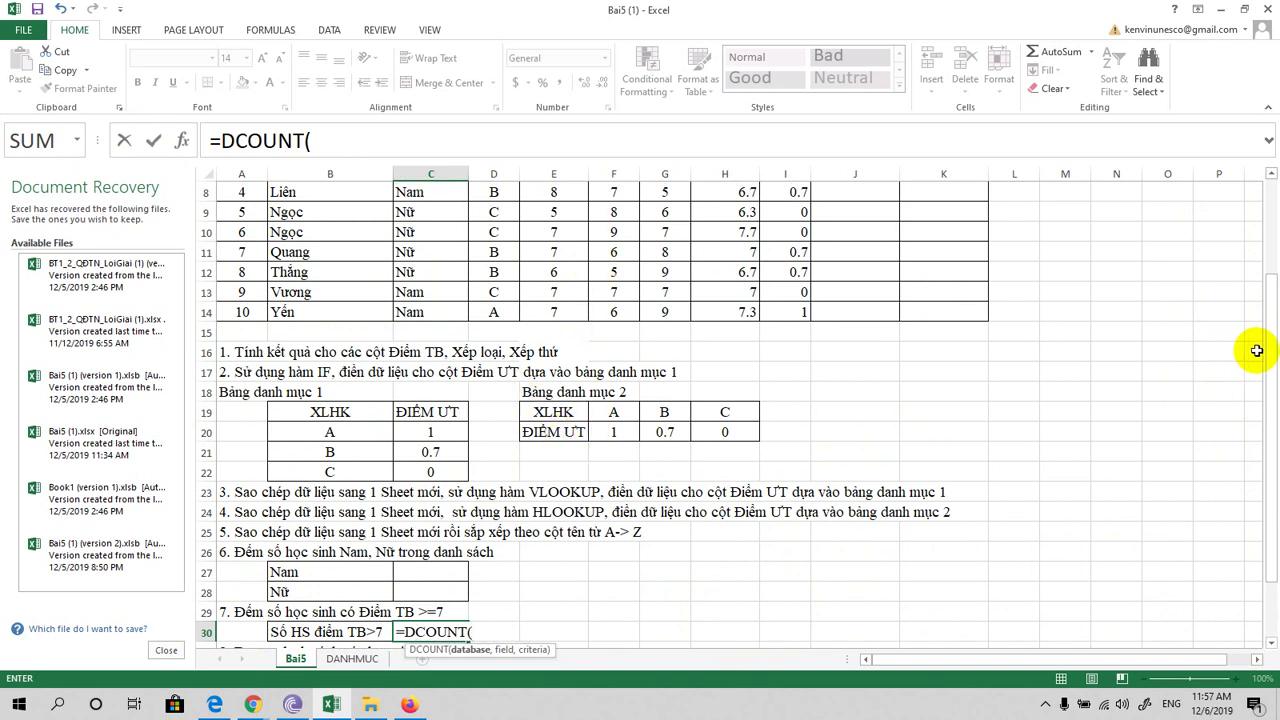
{"action": "left_click_drag", "start_coordinate": [1272, 354], "coordinate": [1258, 251]}
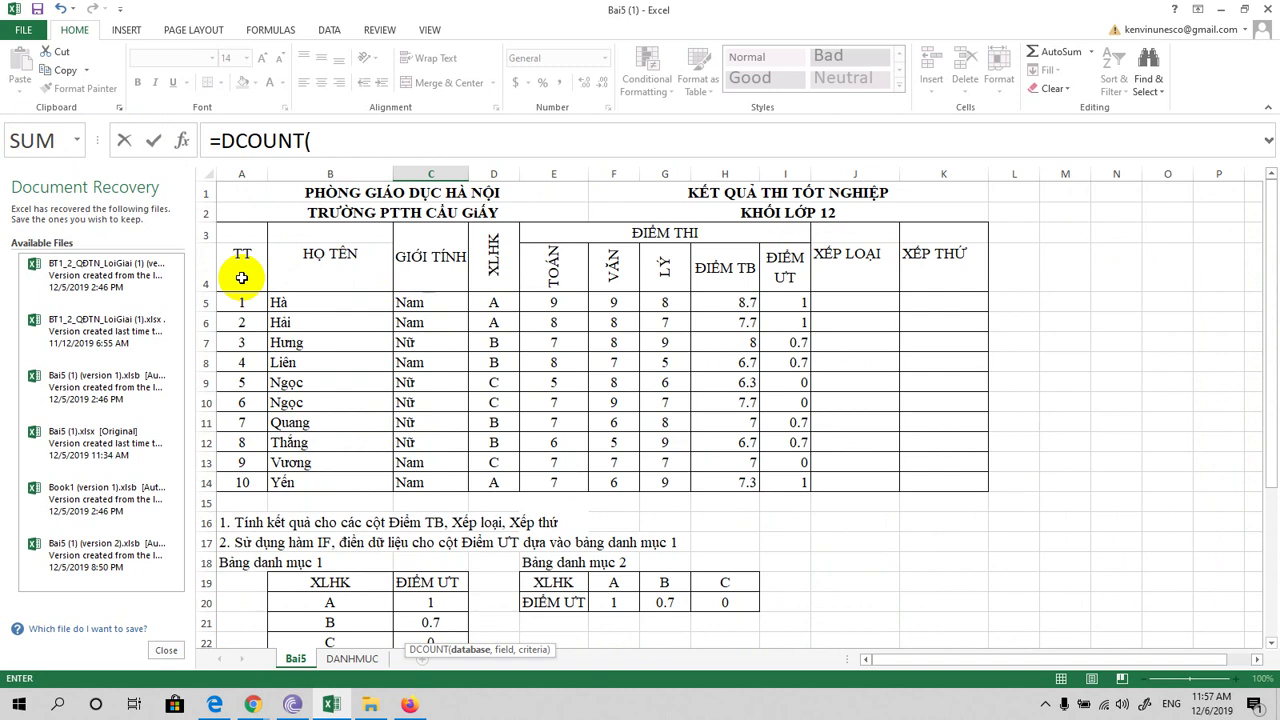
{"action": "left_click_drag", "start_coordinate": [1267, 414], "coordinate": [1273, 567]}
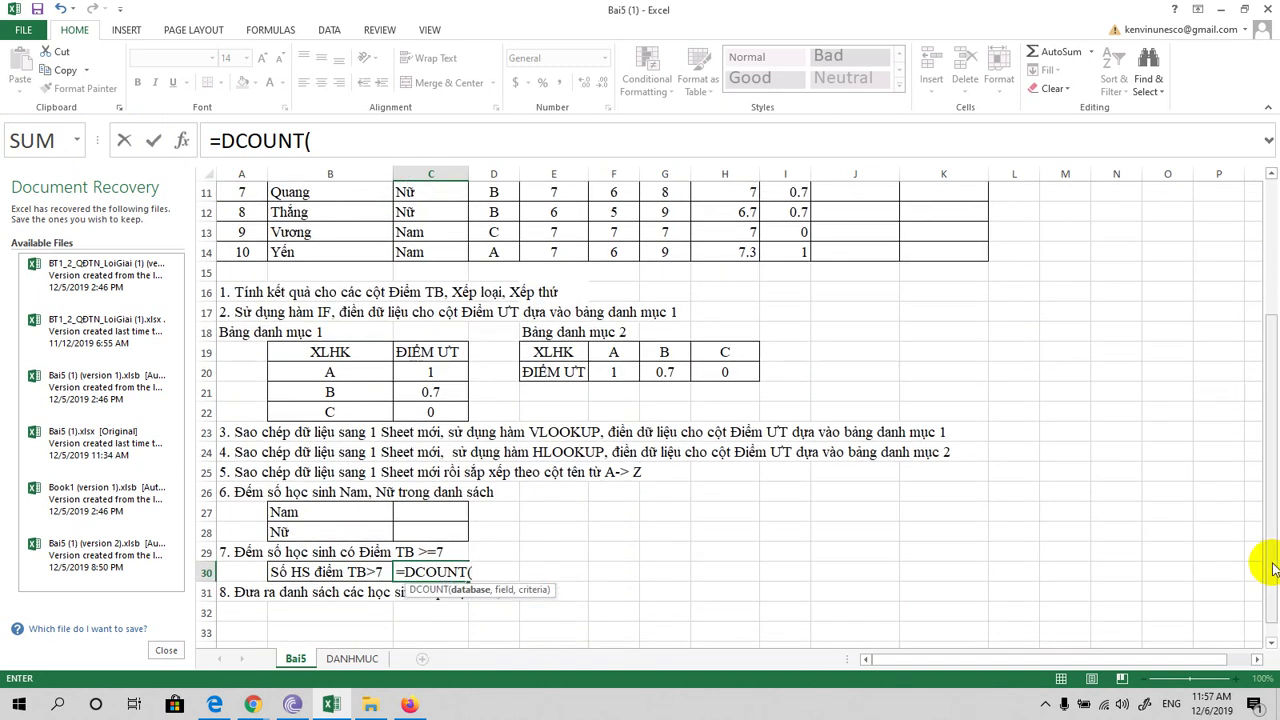
{"action": "type", "text": "A4:"}
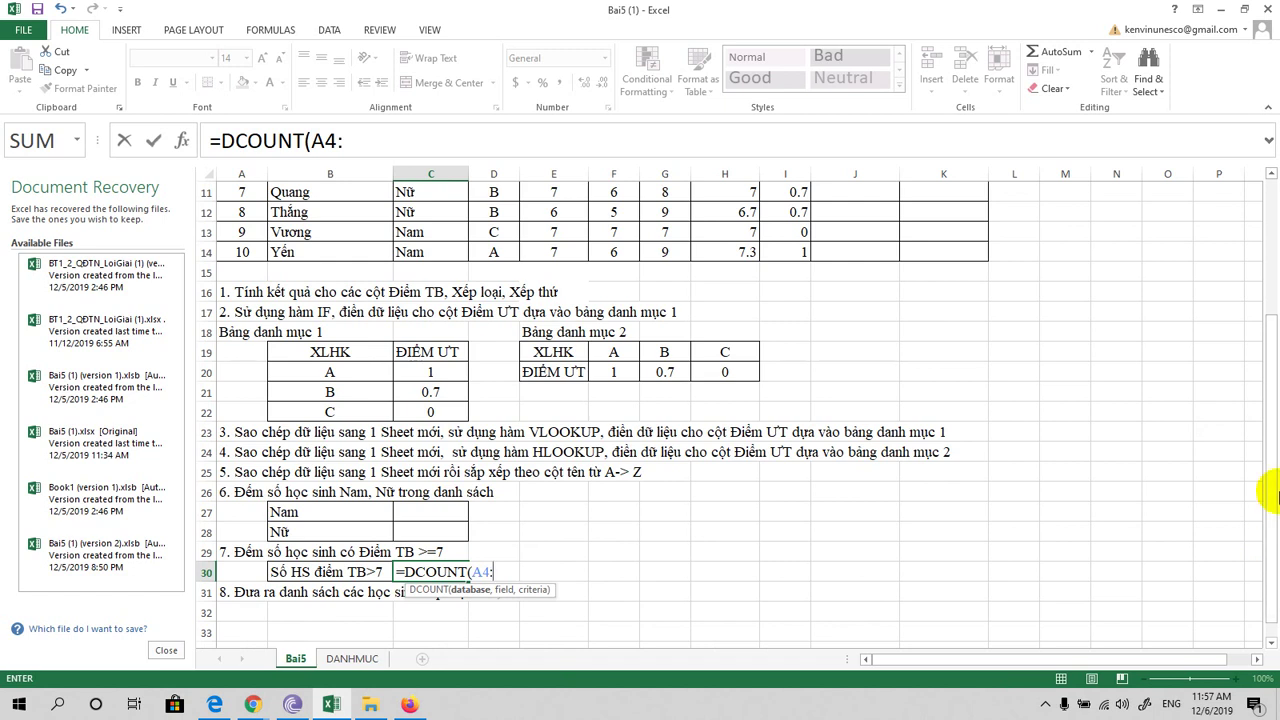
{"action": "left_click_drag", "start_coordinate": [1264, 532], "coordinate": [1250, 350]}
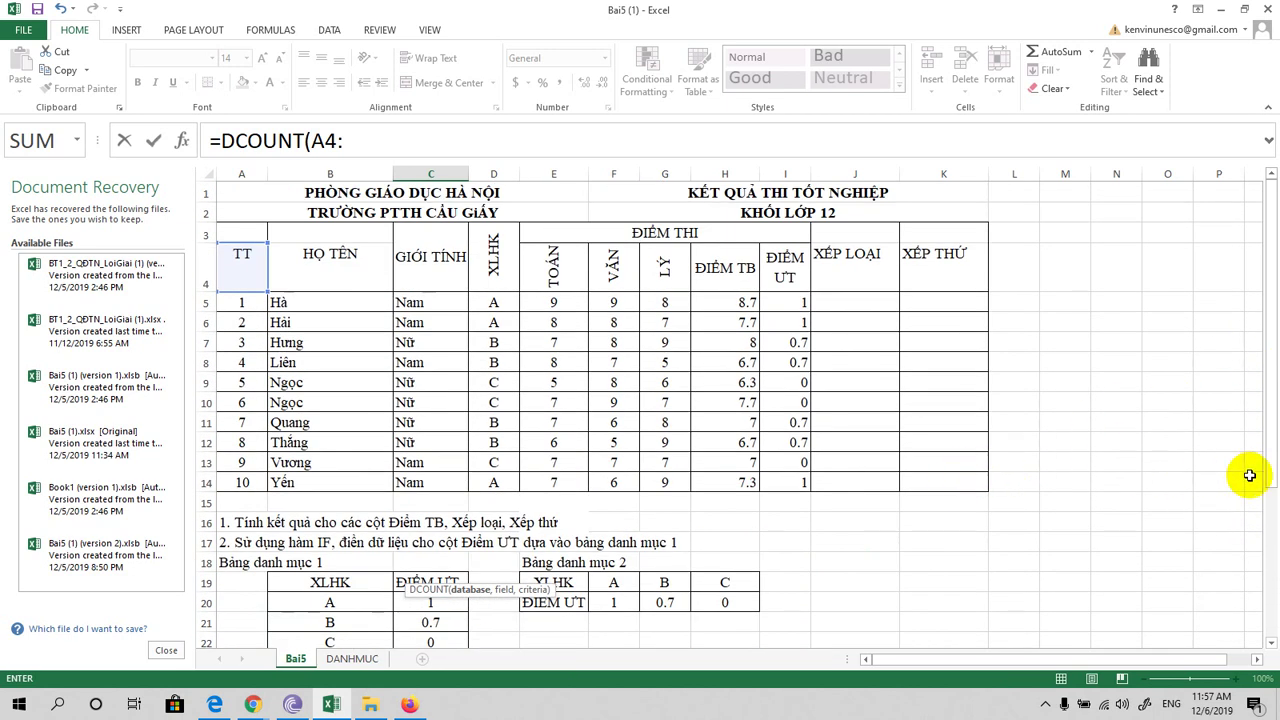
{"action": "left_click_drag", "start_coordinate": [1270, 457], "coordinate": [1268, 607]}
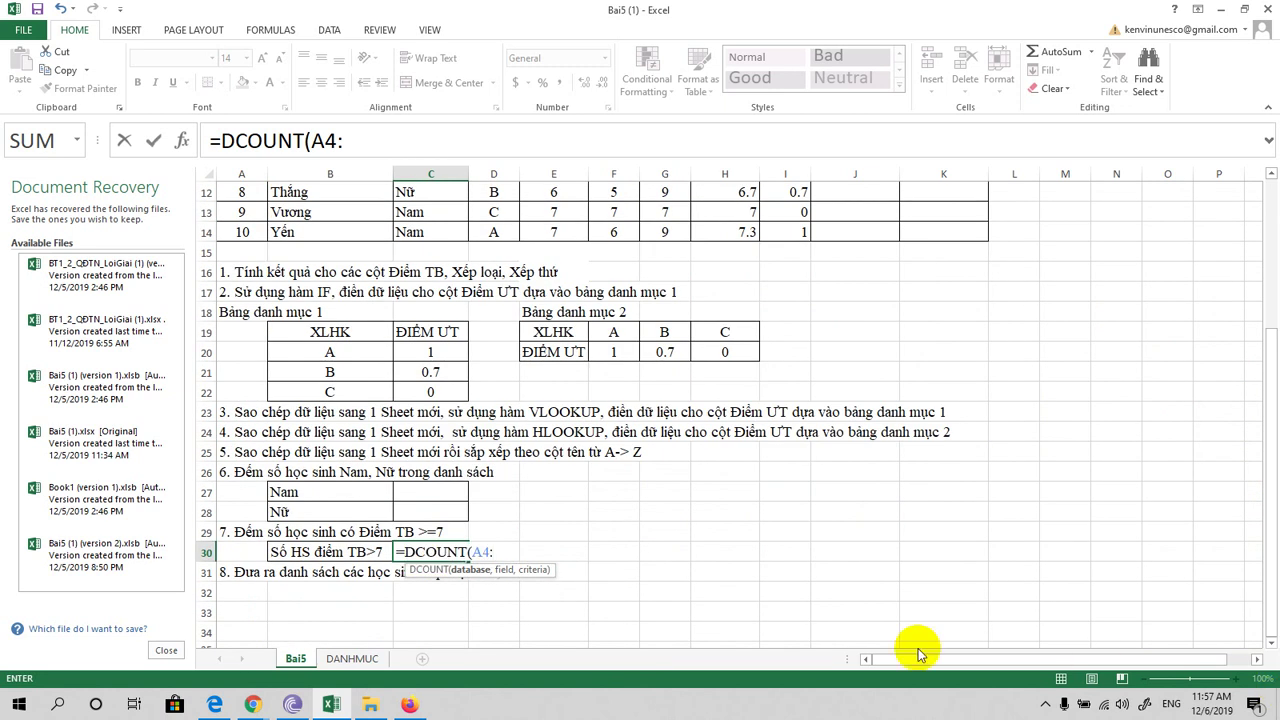
{"action": "type", "text": "K1"}
{"action": "type", "text": "4,"}
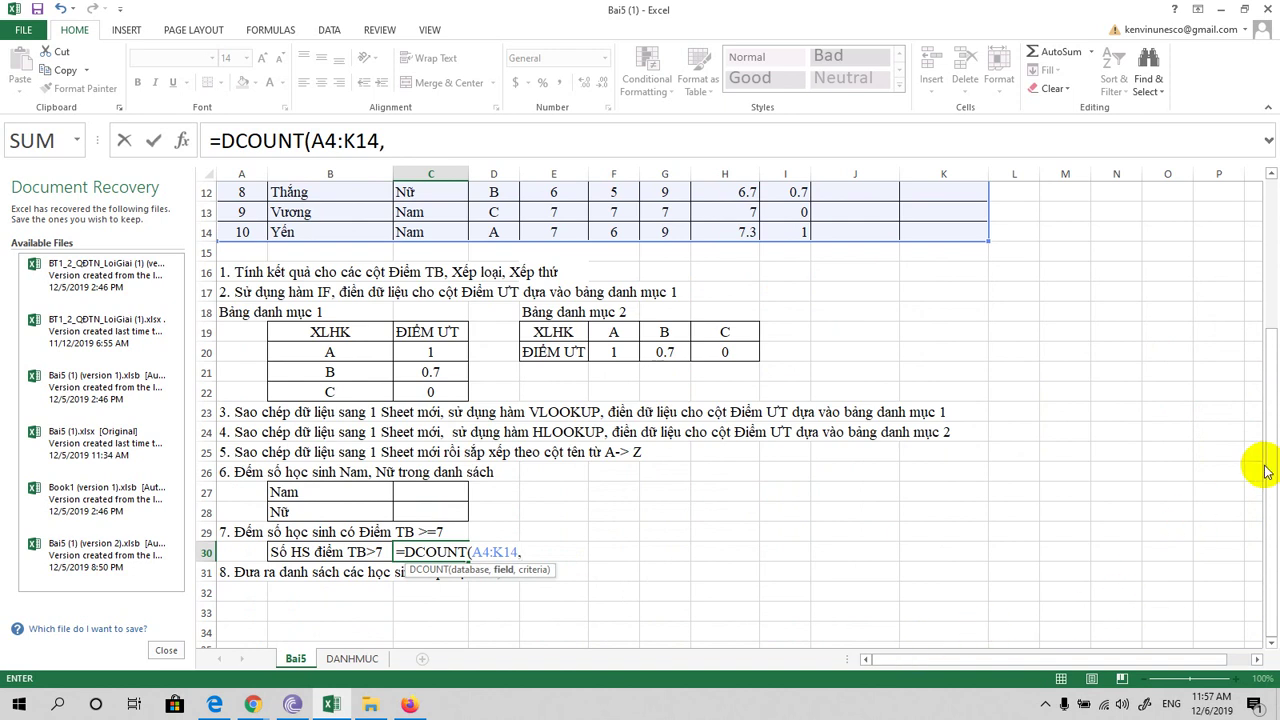
{"action": "left_click_drag", "start_coordinate": [1264, 470], "coordinate": [1250, 285]}
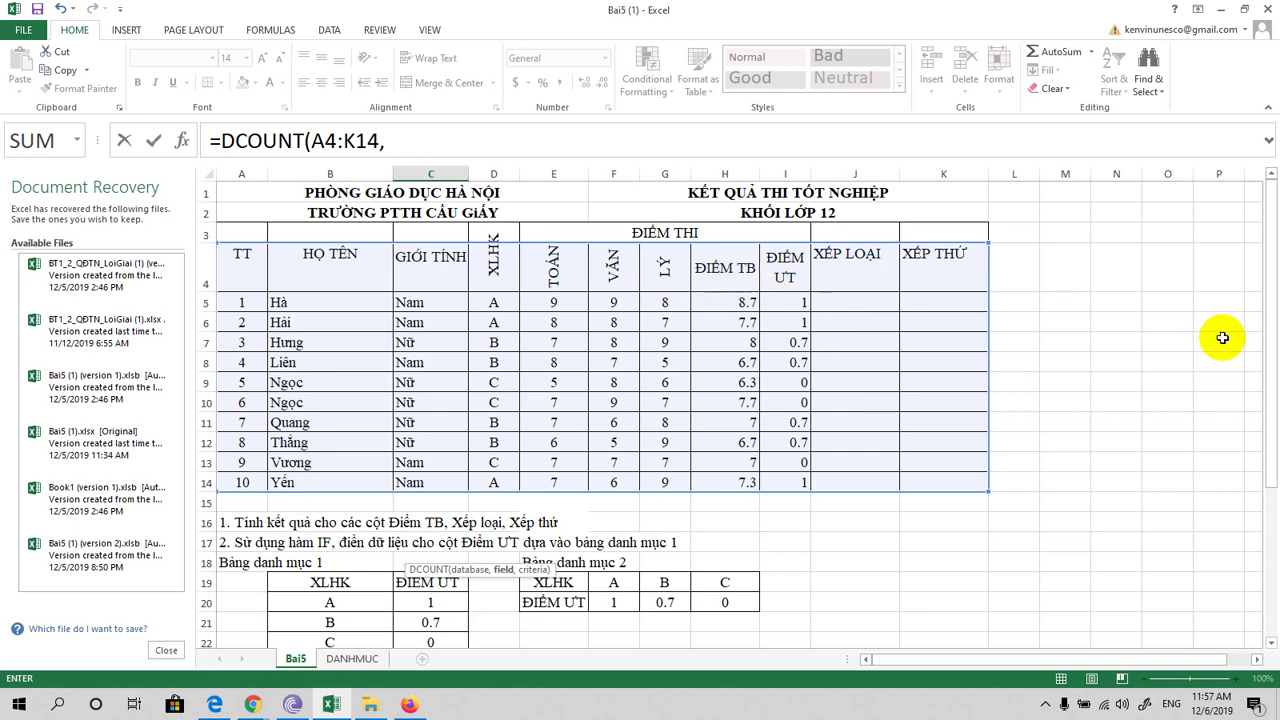
{"action": "left_click_drag", "start_coordinate": [1270, 380], "coordinate": [1276, 578]}
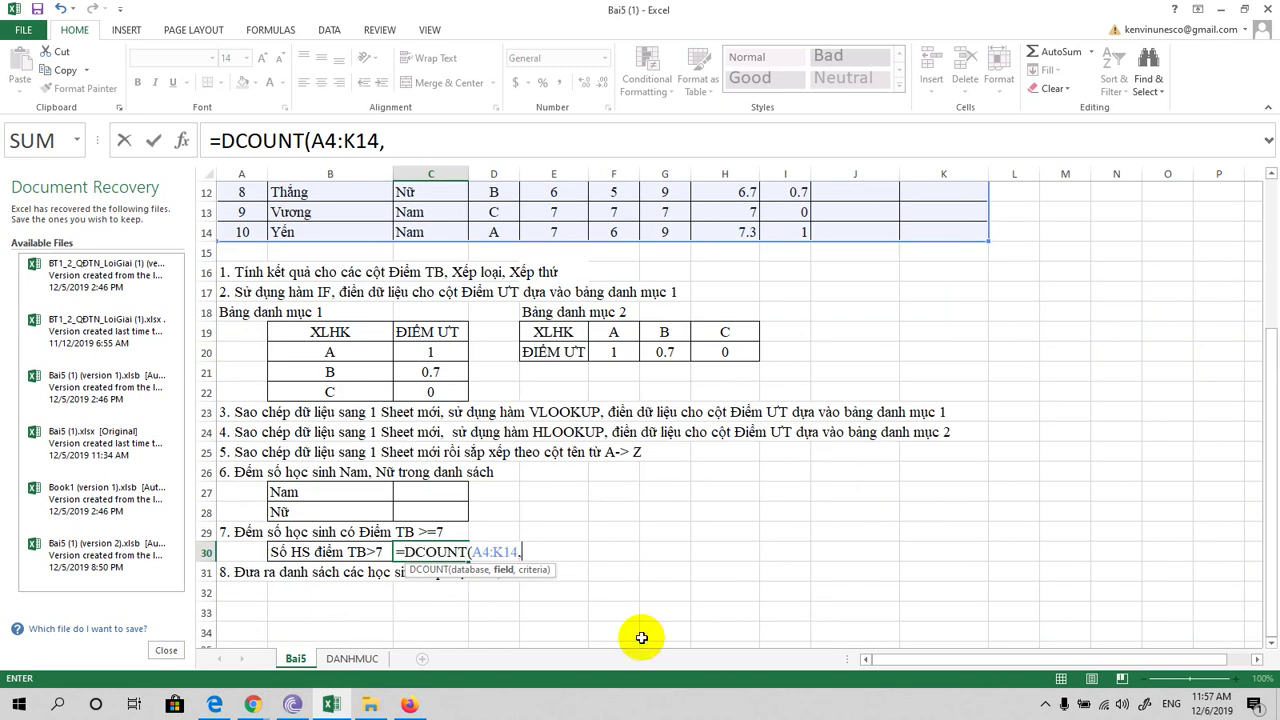
{"action": "type", "text": "H4,"}
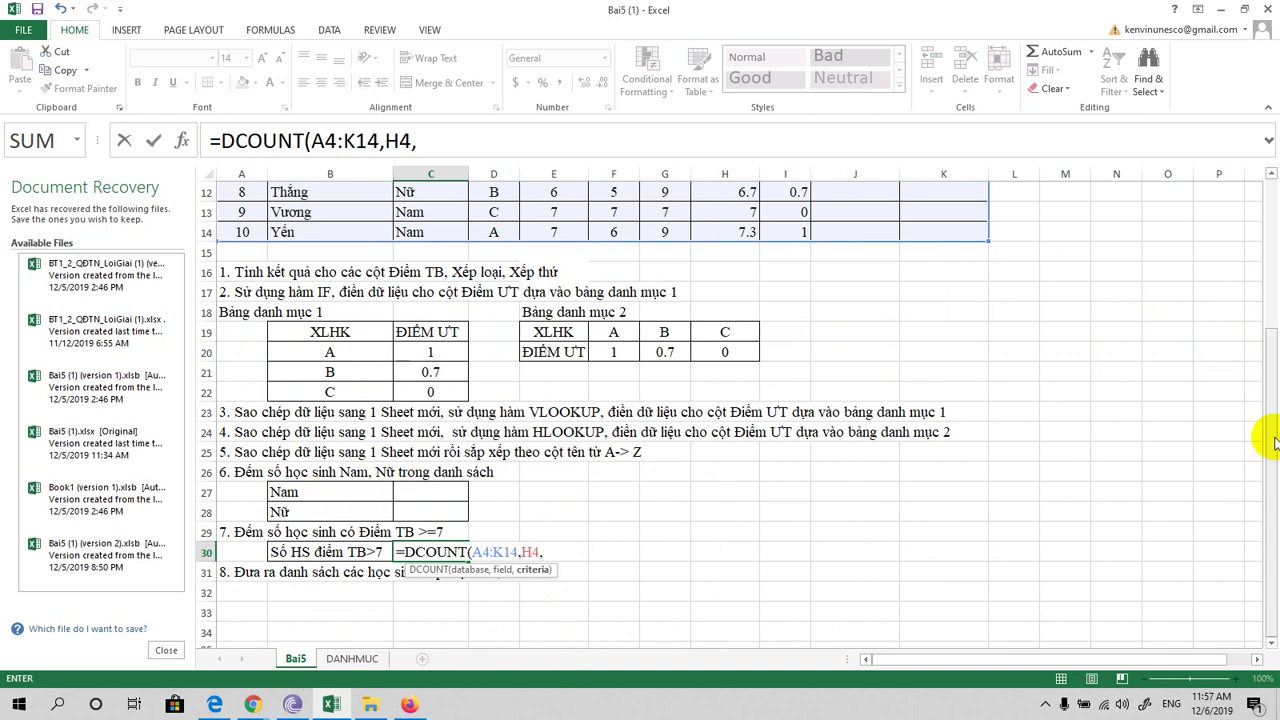
{"action": "mouse_move", "coordinate": [1276, 440]}
{"action": "left_mouse_down"}
{"action": "mouse_move", "coordinate": [1257, 314]}
{"action": "mouse_move", "coordinate": [1257, 523]}
{"action": "left_mouse_up"}
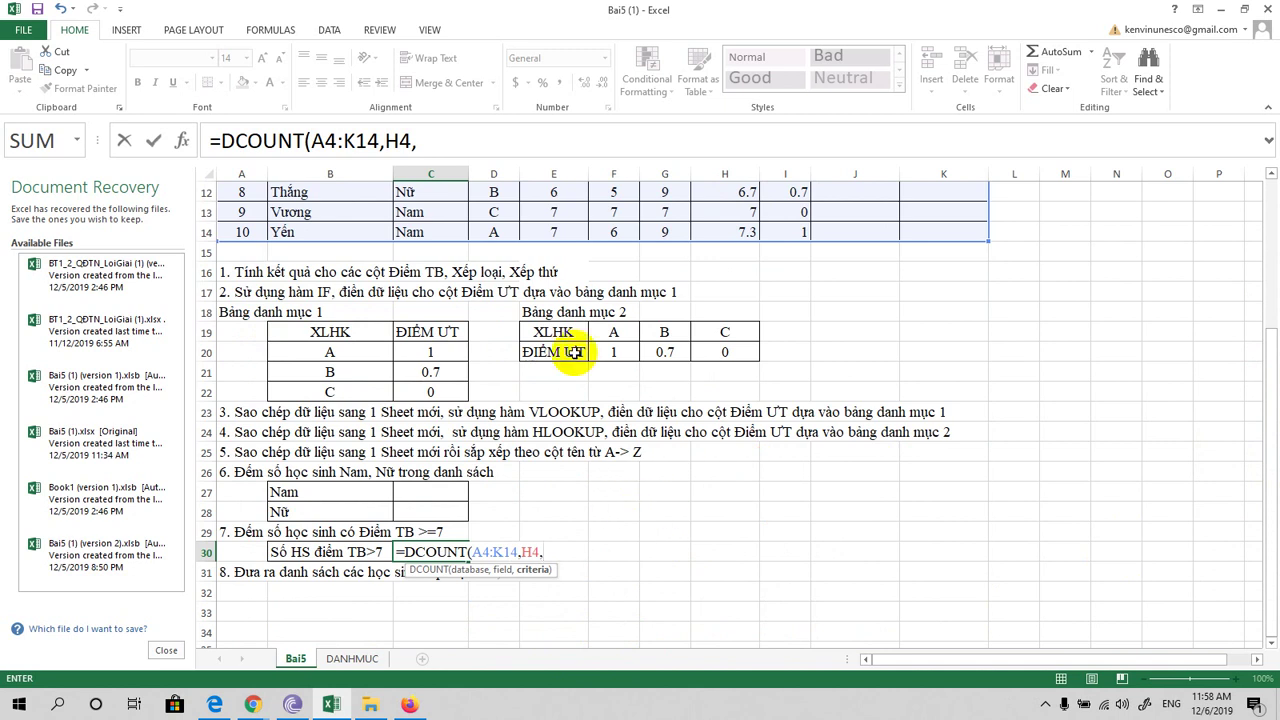
{"action": "left_click_drag", "start_coordinate": [445, 140], "coordinate": [175, 140]}
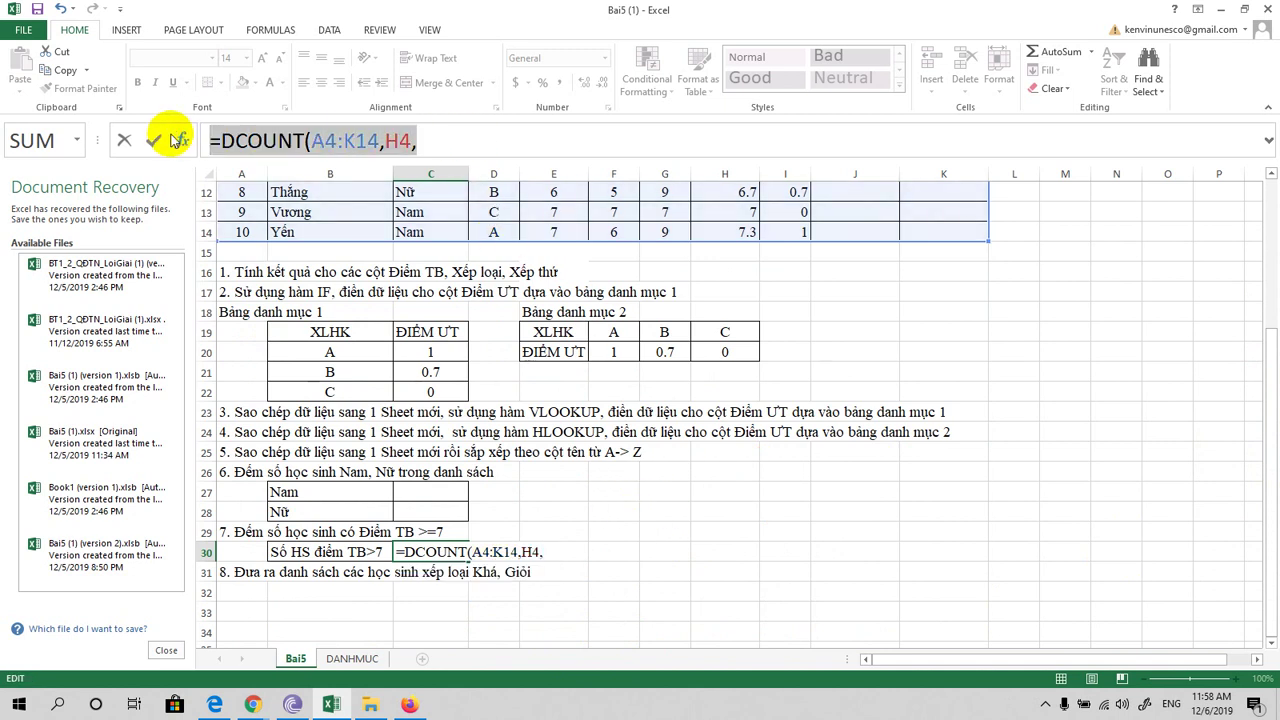
{"action": "key", "text": "BackSpace"}
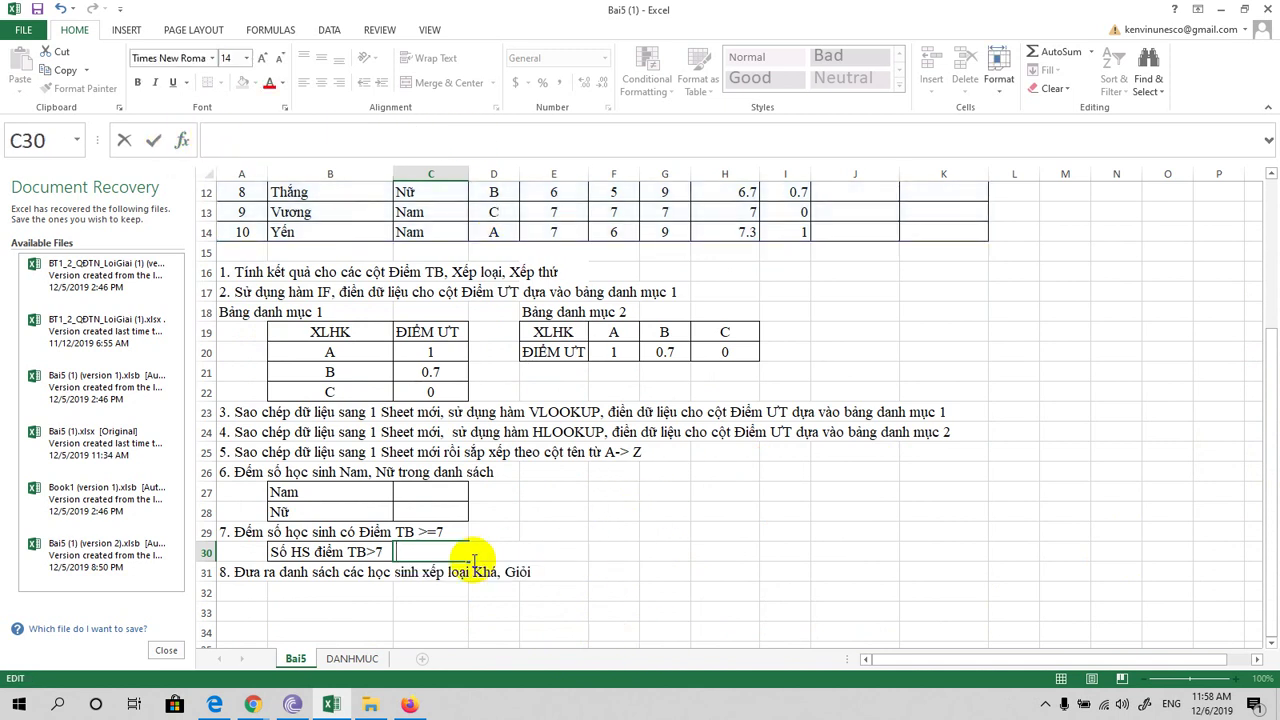
Leave C30 empty and enter the DK label in F27.
{"action": "left_click", "coordinate": [478, 609]}
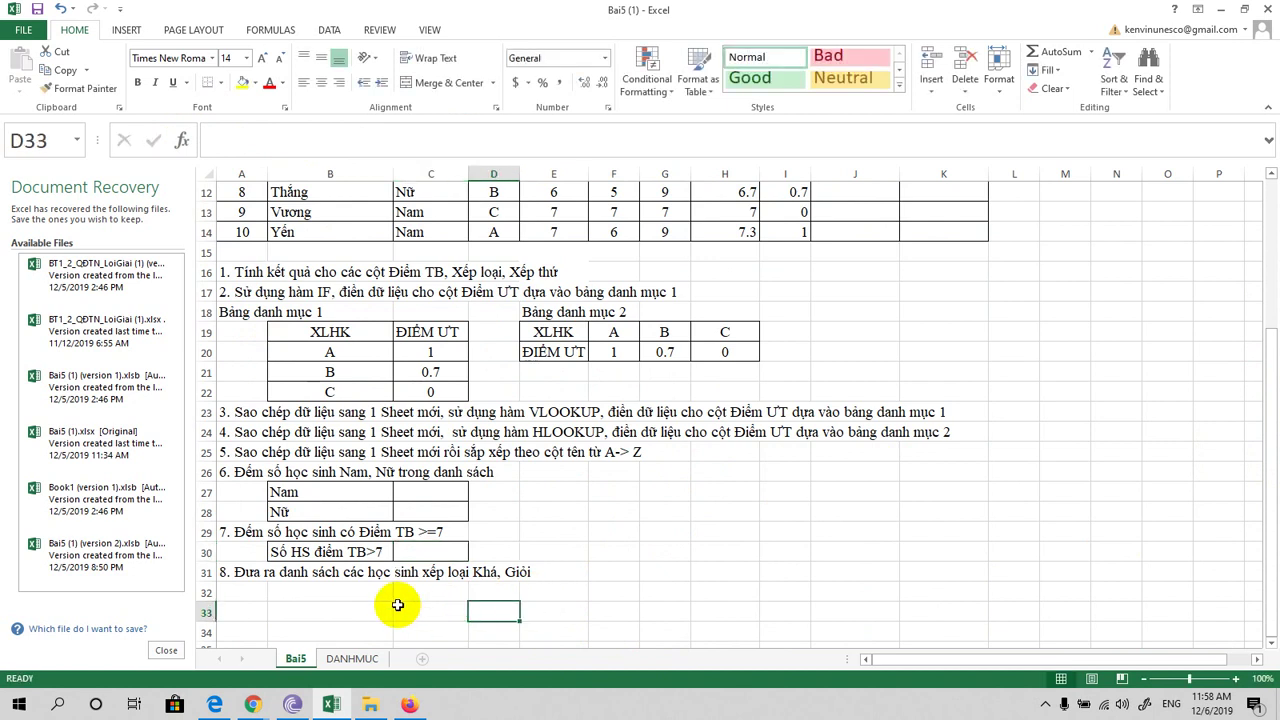
{"action": "left_click", "coordinate": [426, 531]}
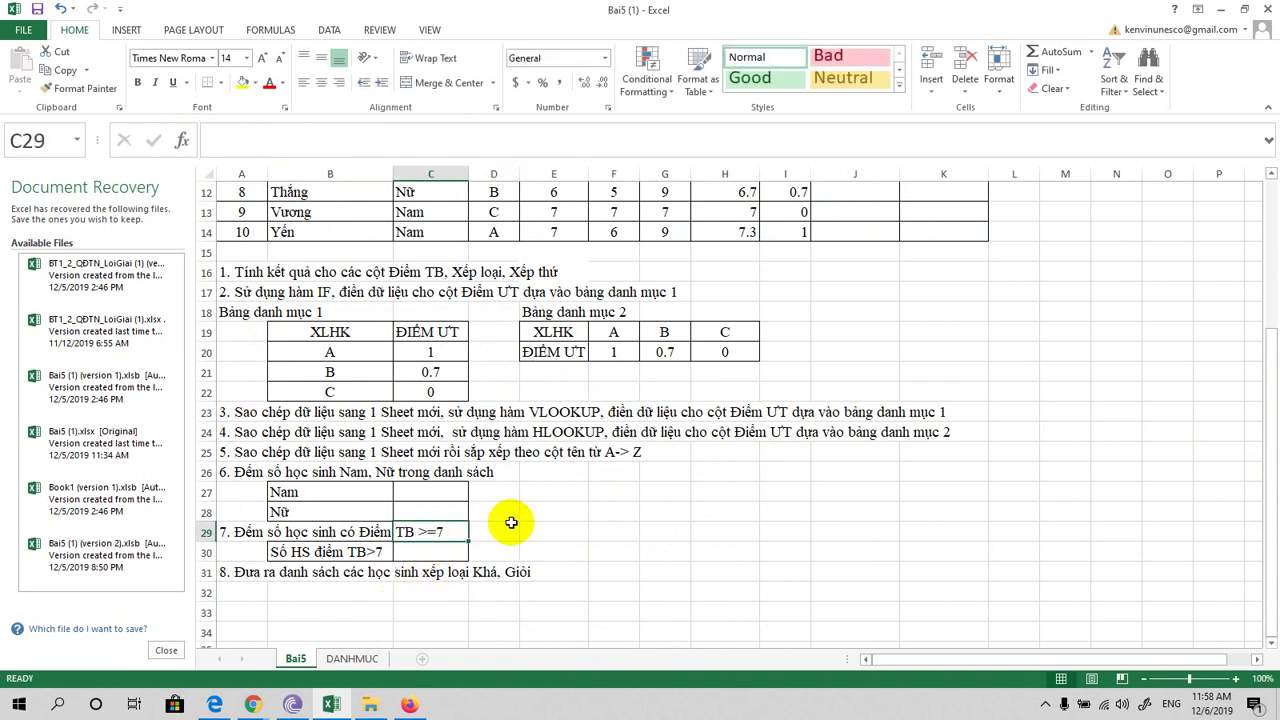
{"action": "left_click", "coordinate": [596, 490]}
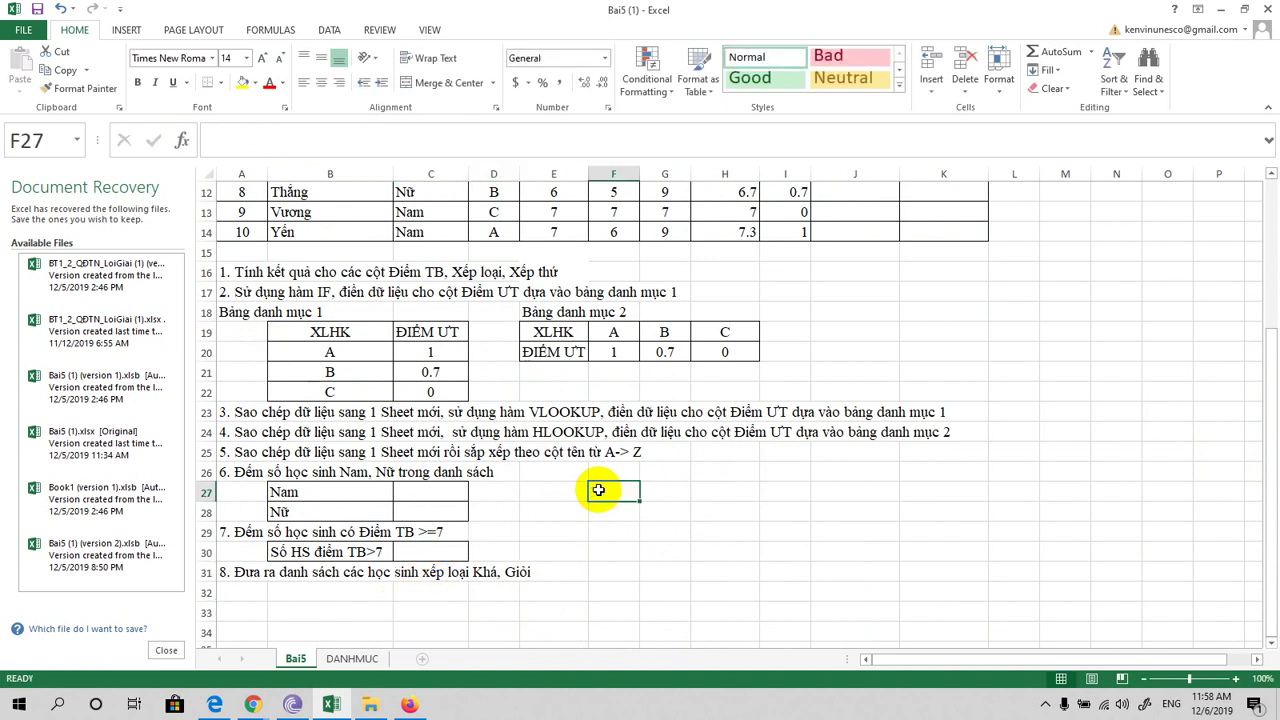
{"action": "type", "text": "DK"}
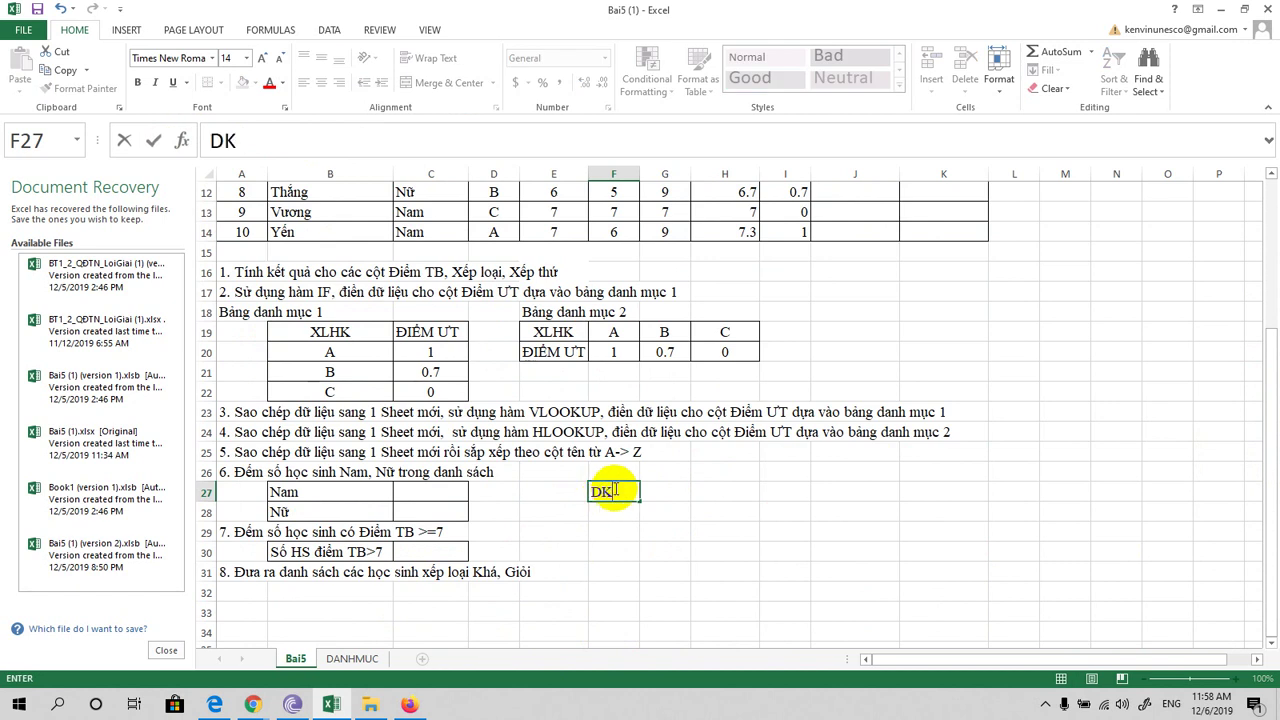
{"action": "left_click", "coordinate": [674, 490]}
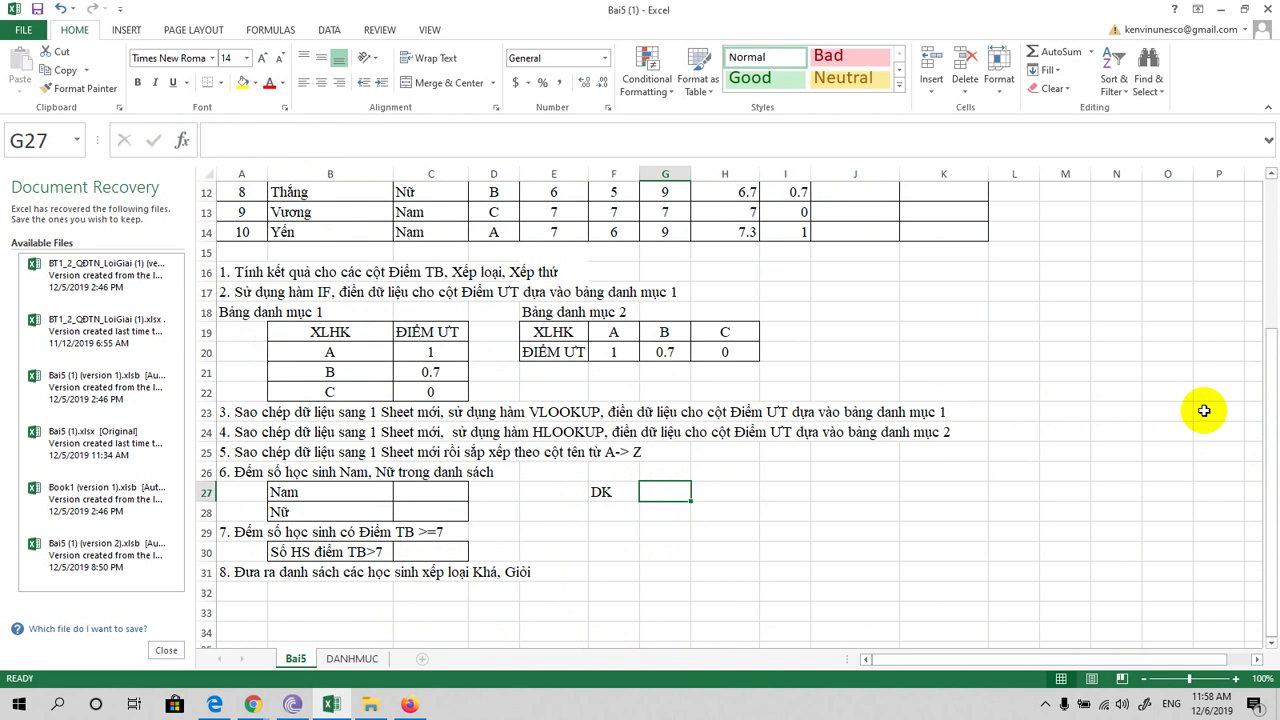
Enter the ĐIỂM TB heading in G27 with the condition >=7 below it in G28.
{"action": "mouse_move", "coordinate": [1262, 434]}
{"action": "left_mouse_down"}
{"action": "mouse_move", "coordinate": [1252, 297]}
{"action": "mouse_move", "coordinate": [1240, 430]}
{"action": "left_mouse_up"}
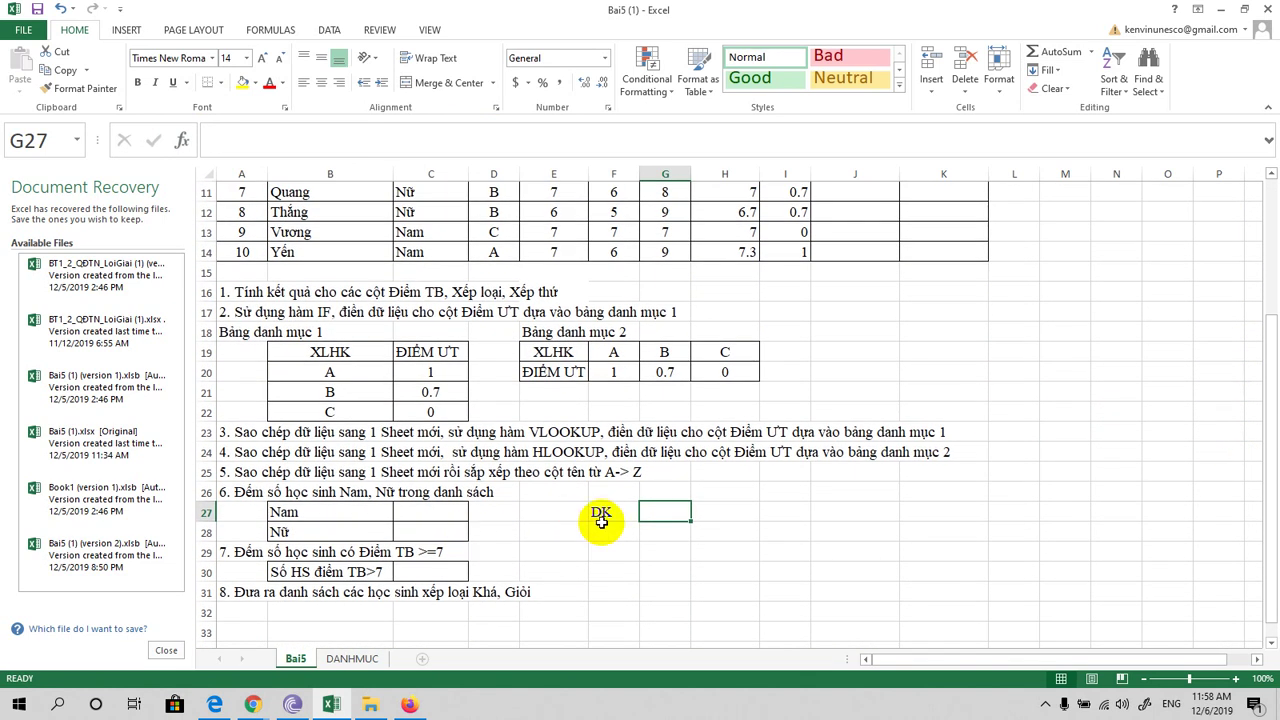
{"action": "type", "text": "D"}
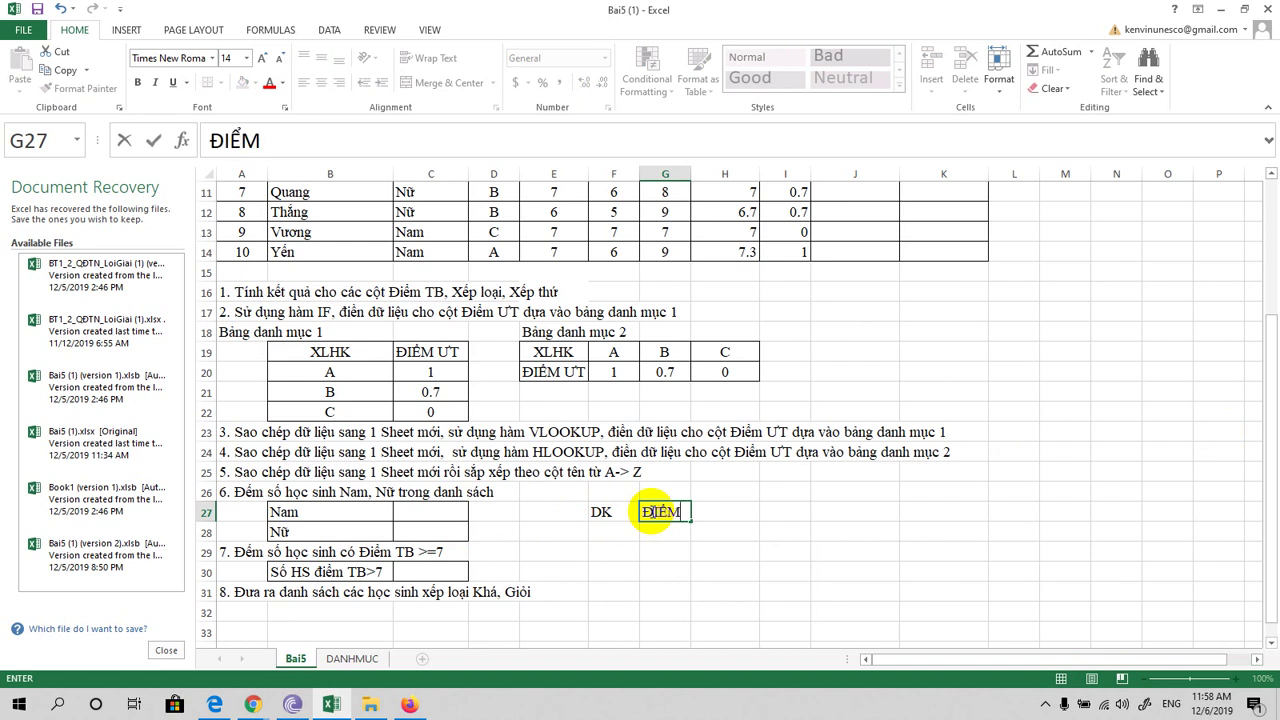
{"action": "mouse_move", "coordinate": [1266, 346]}
{"action": "left_mouse_down"}
{"action": "mouse_move", "coordinate": [1248, 218]}
{"action": "mouse_move", "coordinate": [1272, 430]}
{"action": "left_mouse_up"}
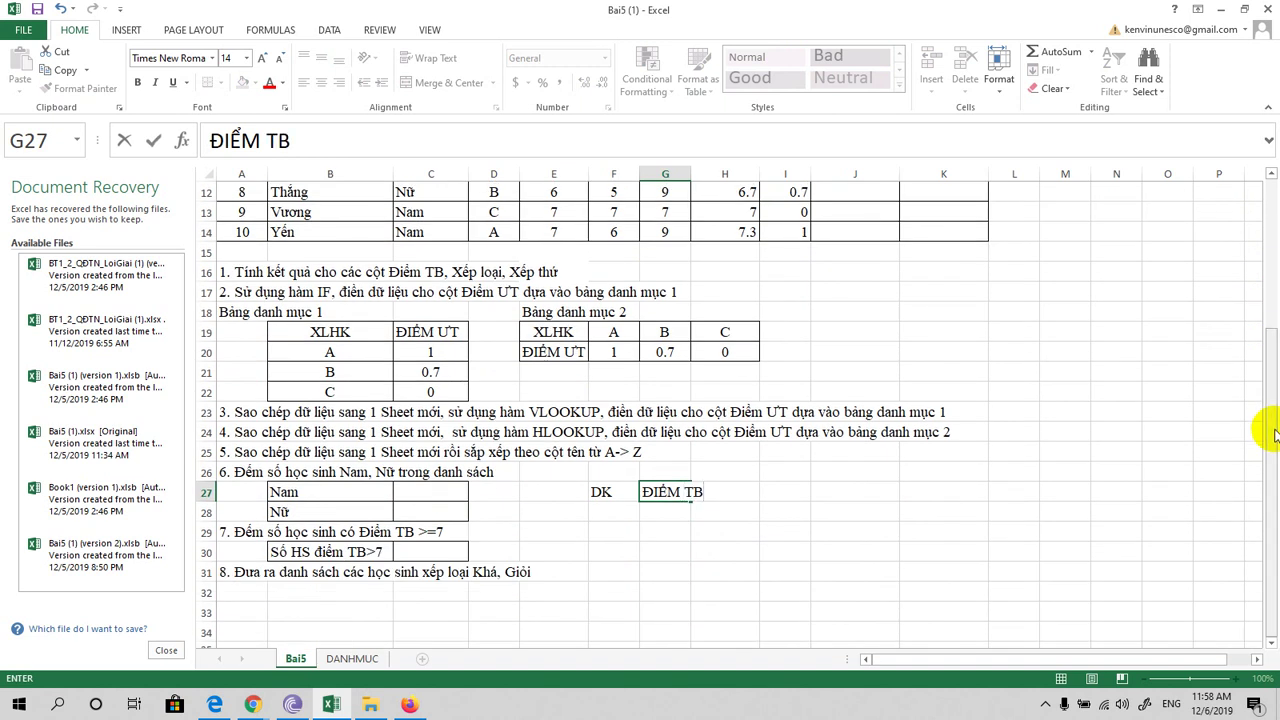
{"action": "left_click", "coordinate": [668, 516]}
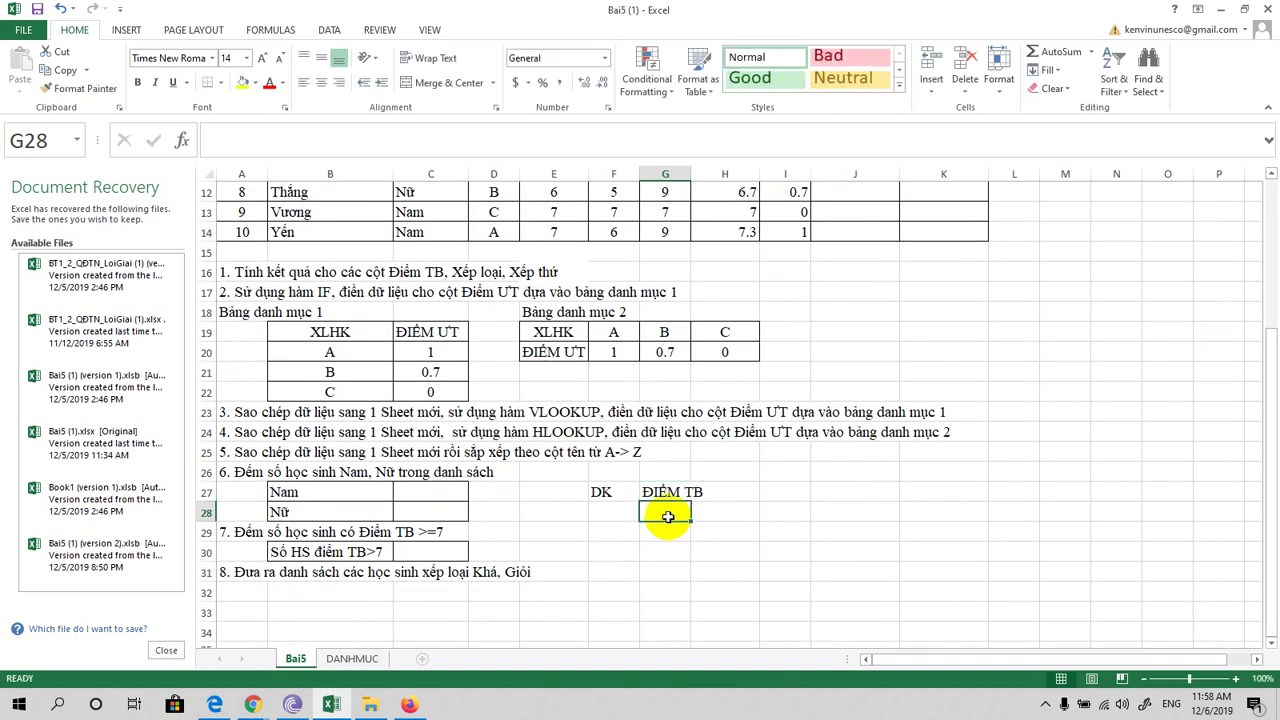
{"action": "type", "text": ">=7"}
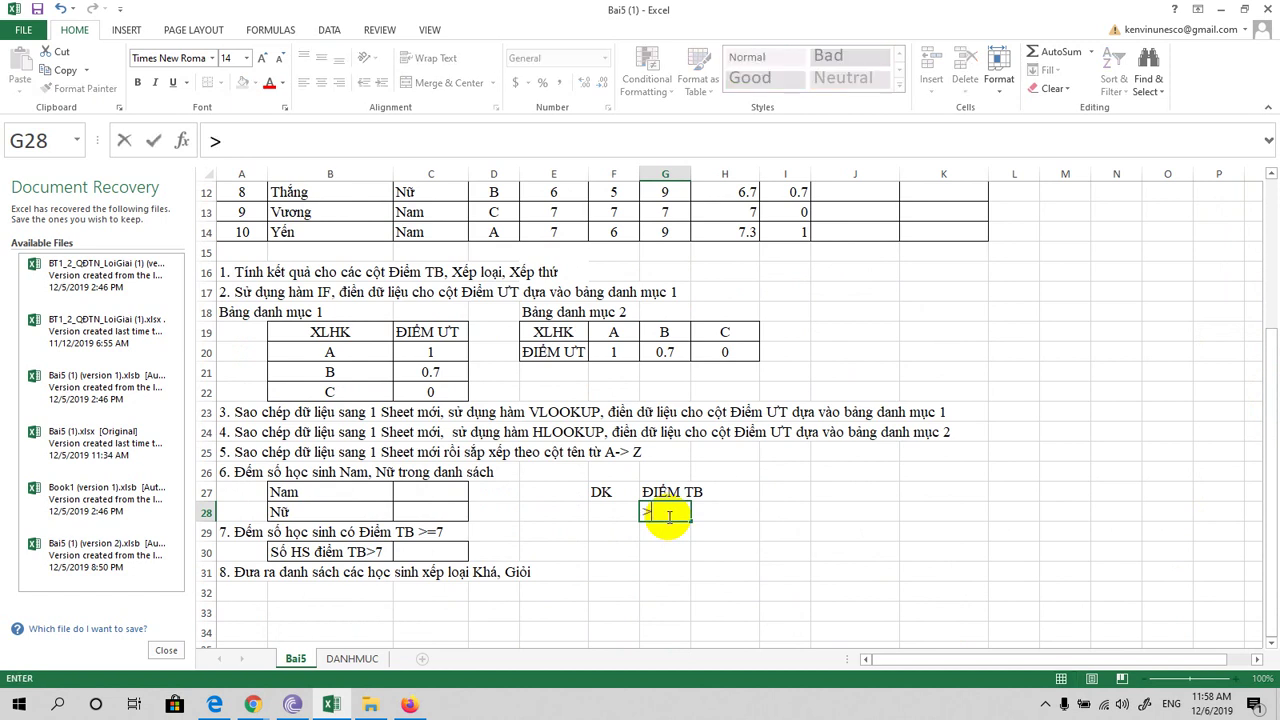
{"action": "left_click", "coordinate": [600, 492]}
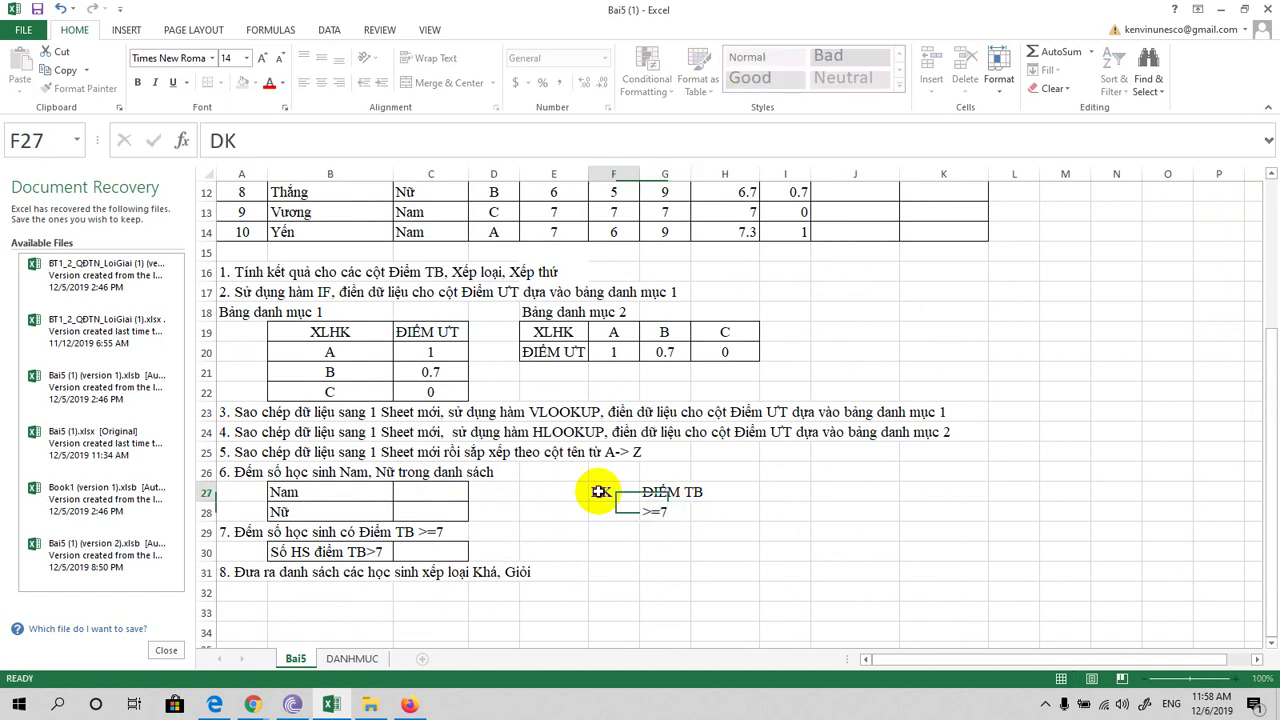
Confirm the results table spans A4:K14, then reselect C30 for the count.
{"action": "left_click", "coordinate": [430, 553]}
{"action": "left_click_drag", "start_coordinate": [1270, 485], "coordinate": [1250, 306]}
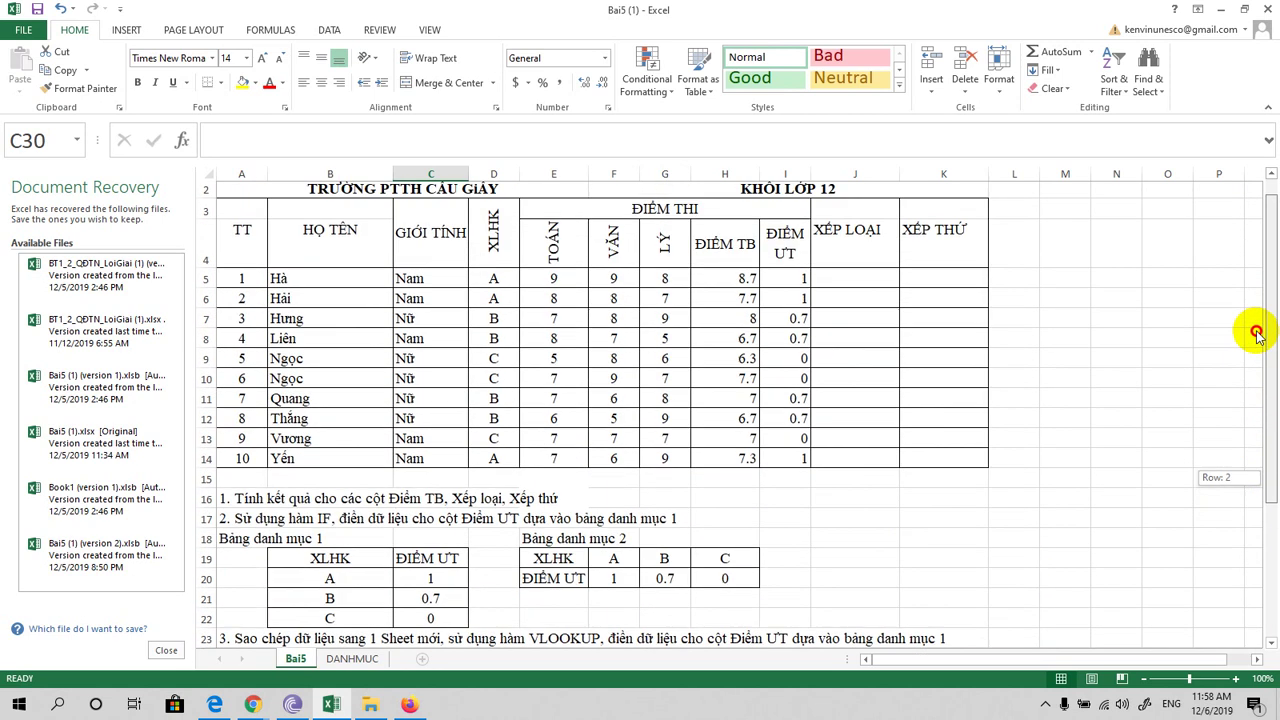
{"action": "left_click", "coordinate": [248, 270]}
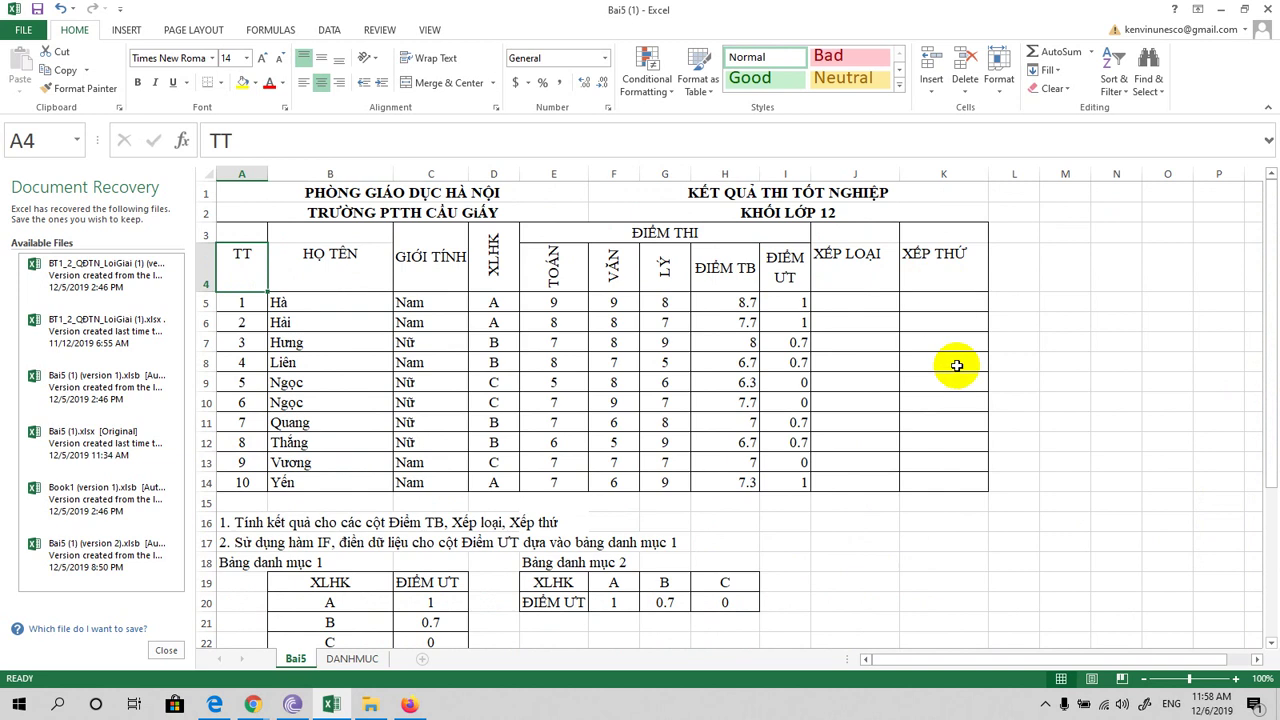
{"action": "left_click", "coordinate": [963, 484]}
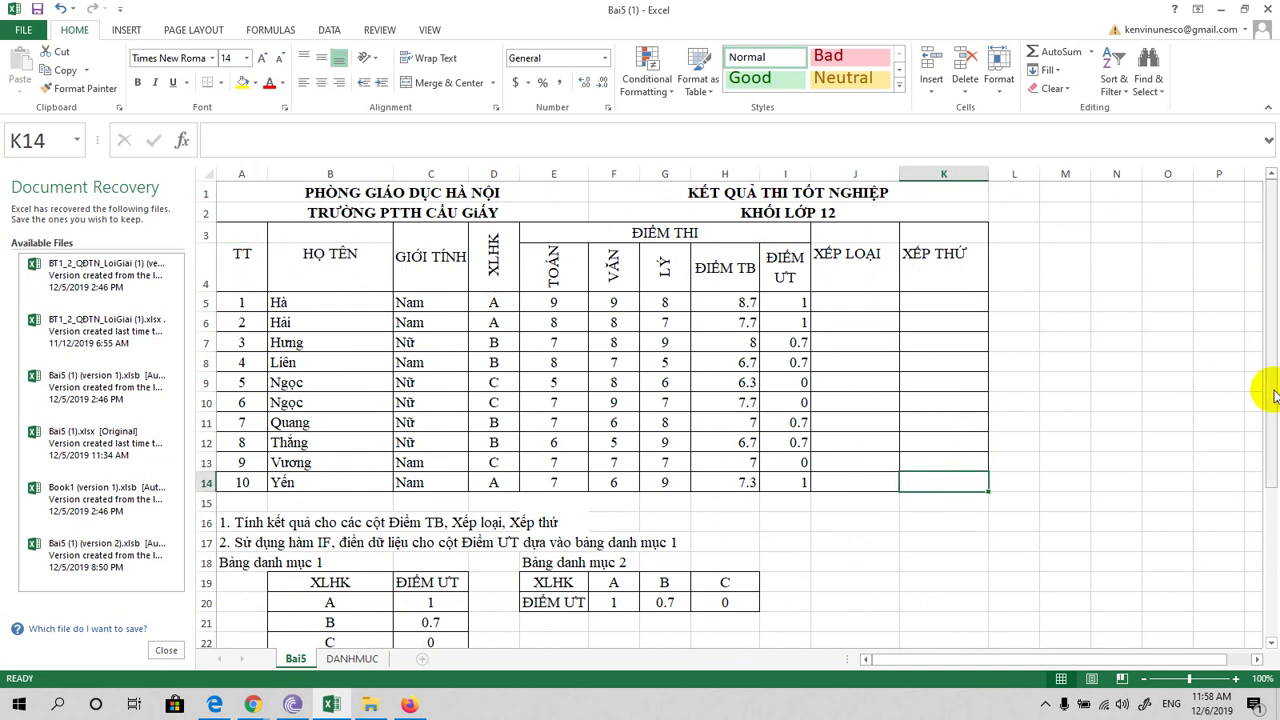
{"action": "left_click_drag", "start_coordinate": [1270, 395], "coordinate": [1275, 543]}
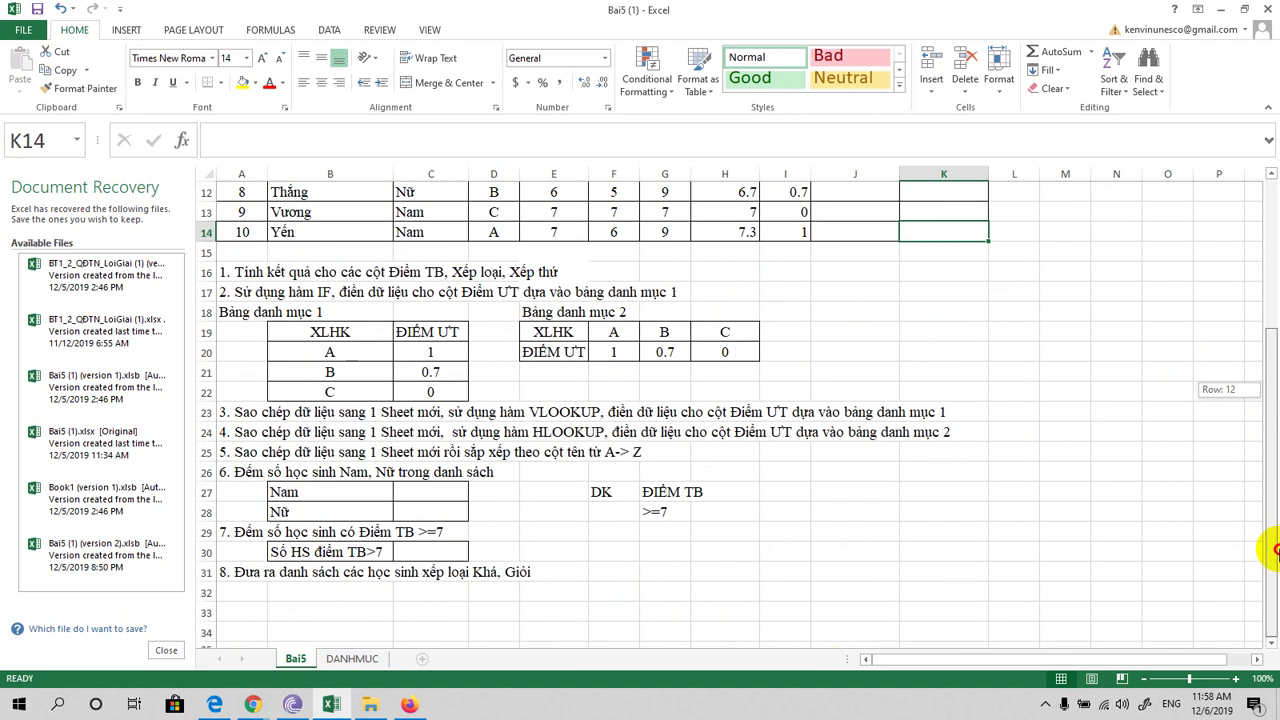
{"action": "left_click", "coordinate": [436, 554]}
Enter =DCOUNT(A4:K14,H4,F27:G28) in C30, which counts 7 students with ĐIỂM TB >=7.
{"action": "type", "text": "="}
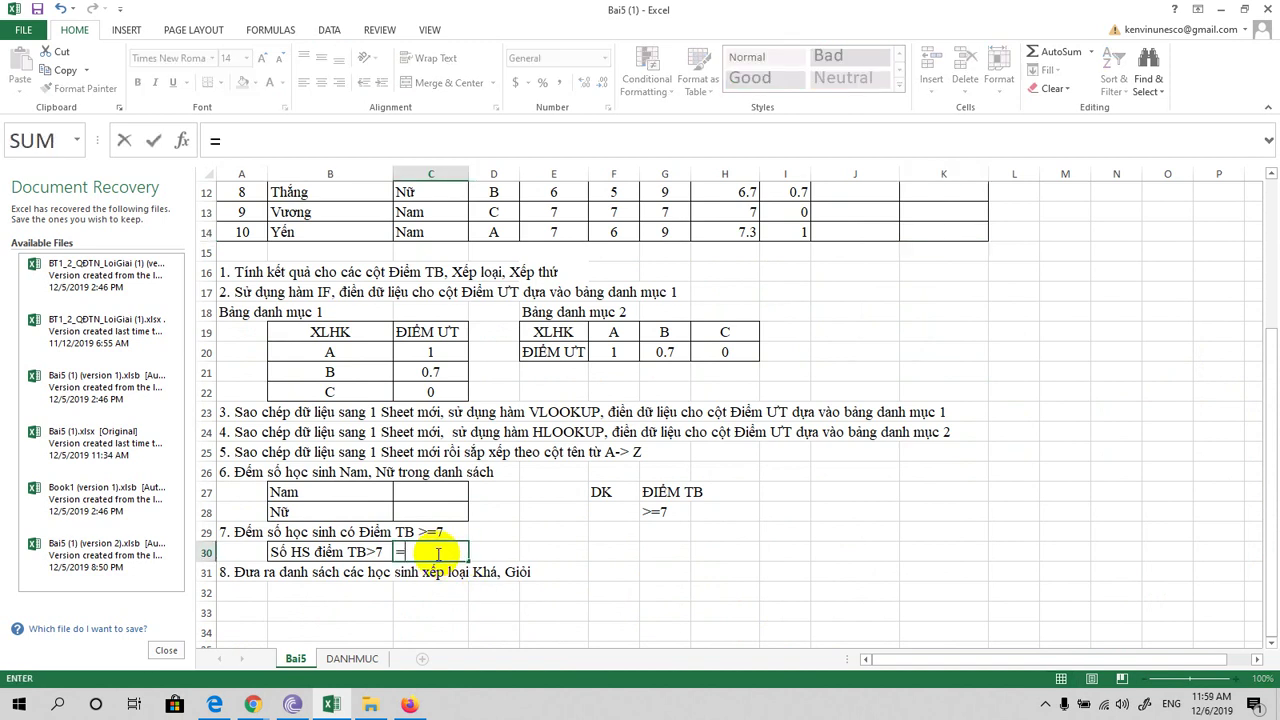
{"action": "type", "text": "DCO"}
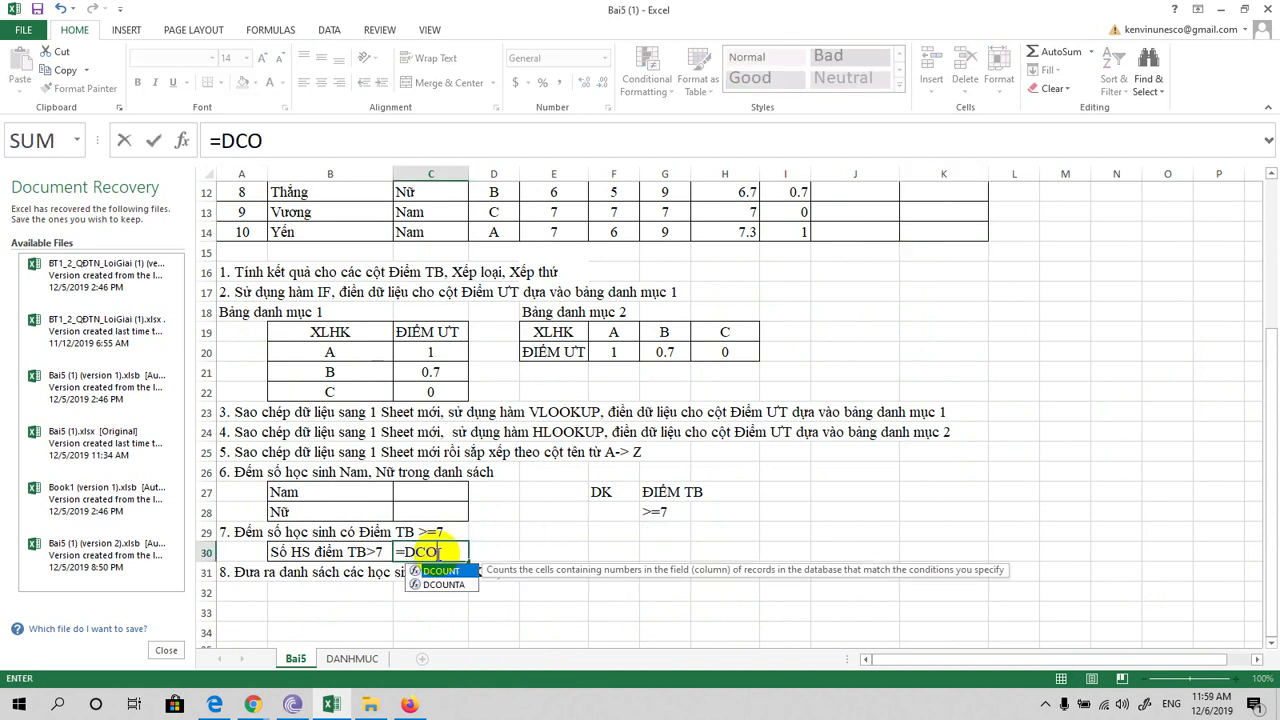
{"action": "type", "text": "UNT(A"}
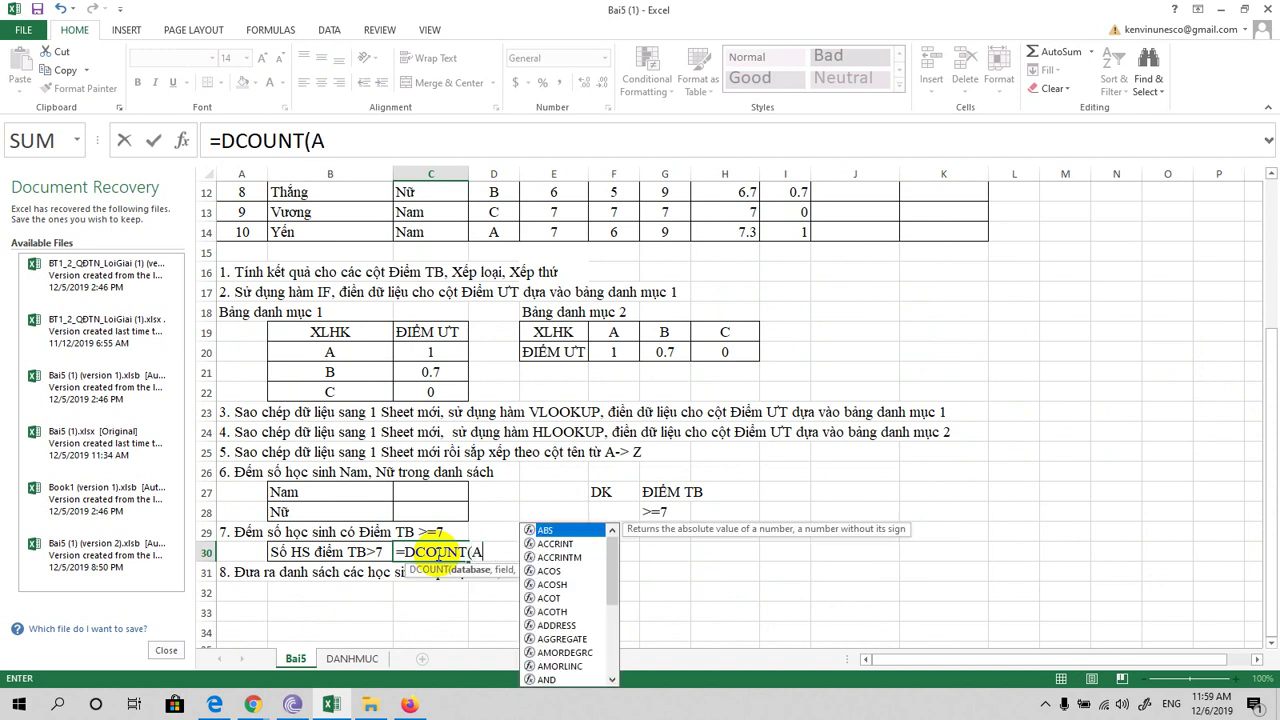
{"action": "type", "text": "4"}
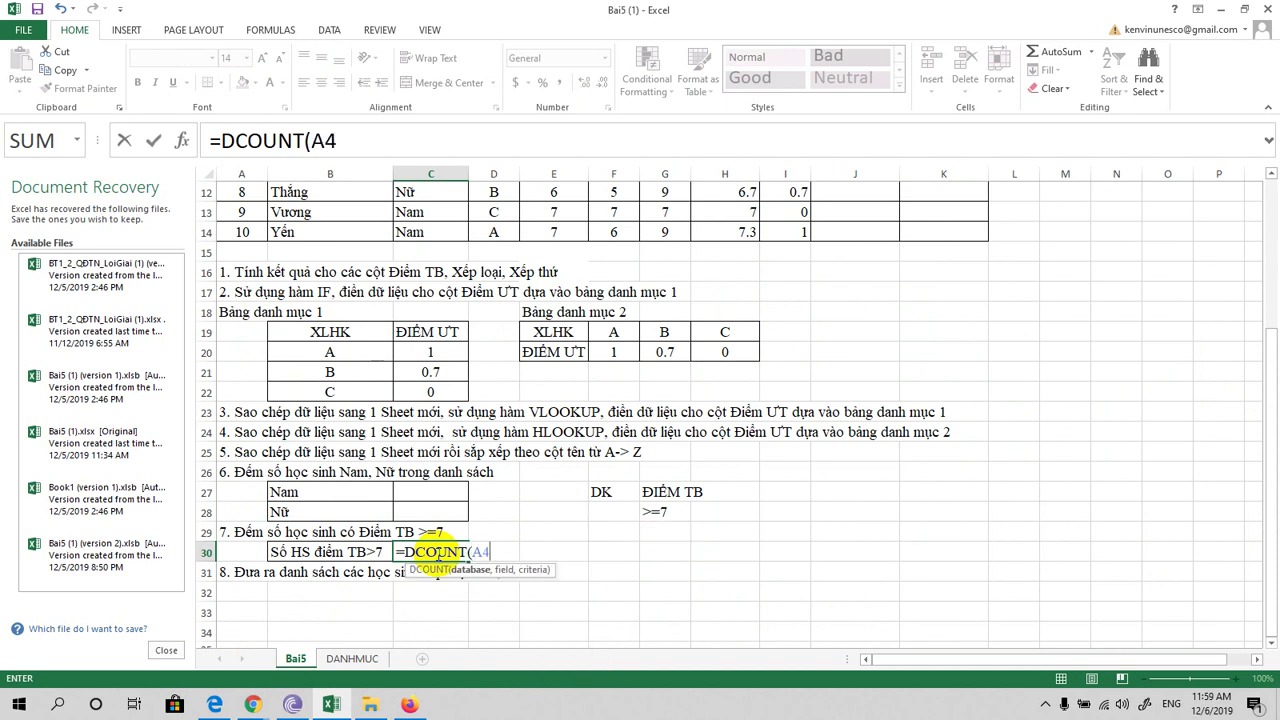
{"action": "type", "text": ":D"}
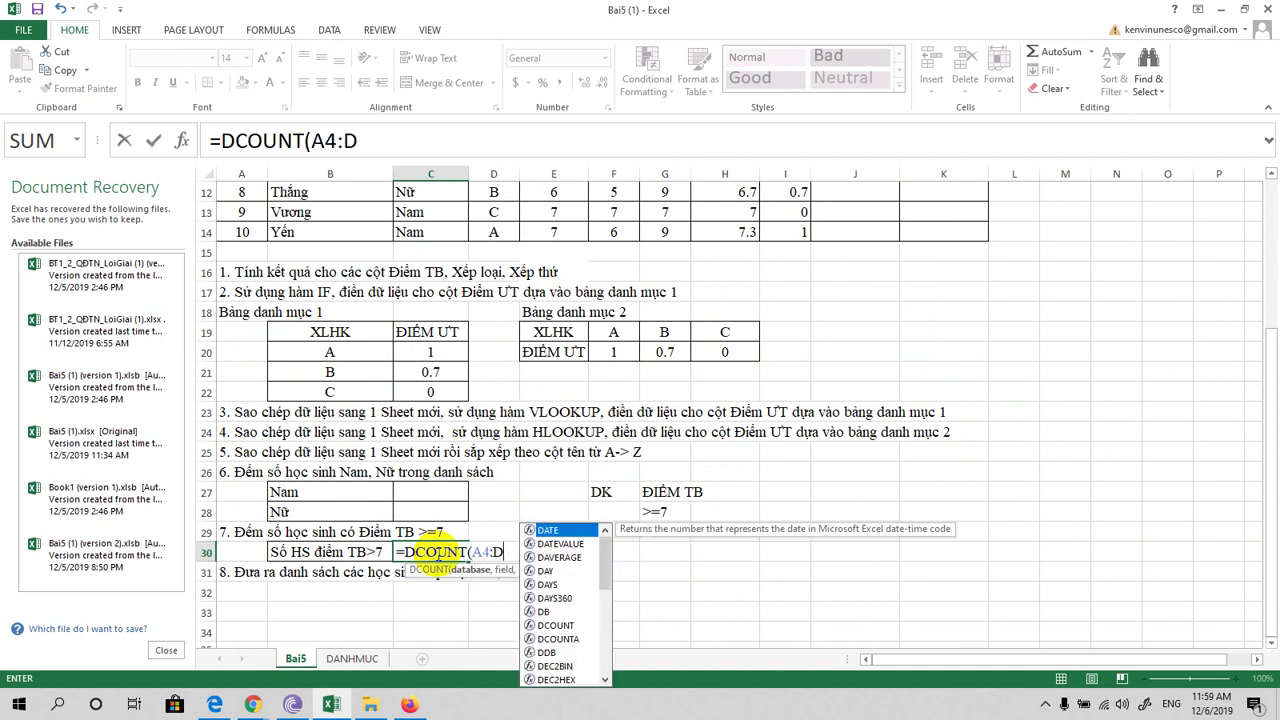
{"action": "key", "text": "BackSpace"}
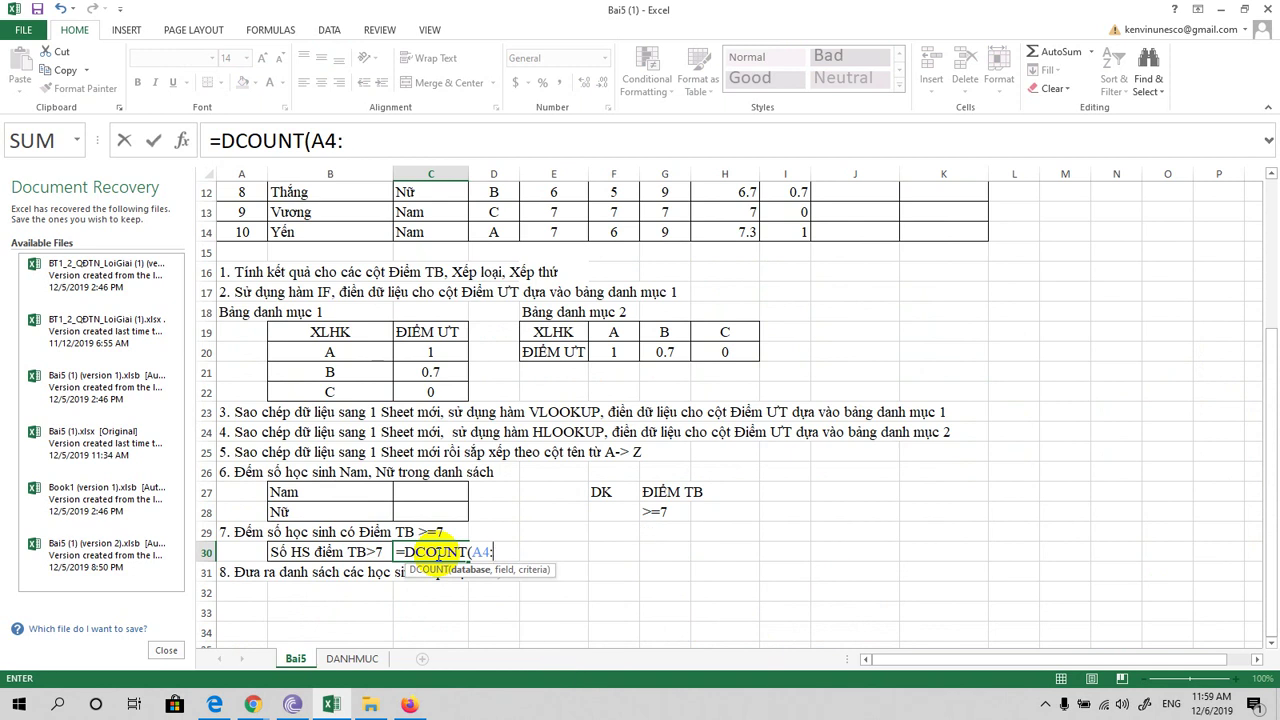
{"action": "type", "text": "K14,"}
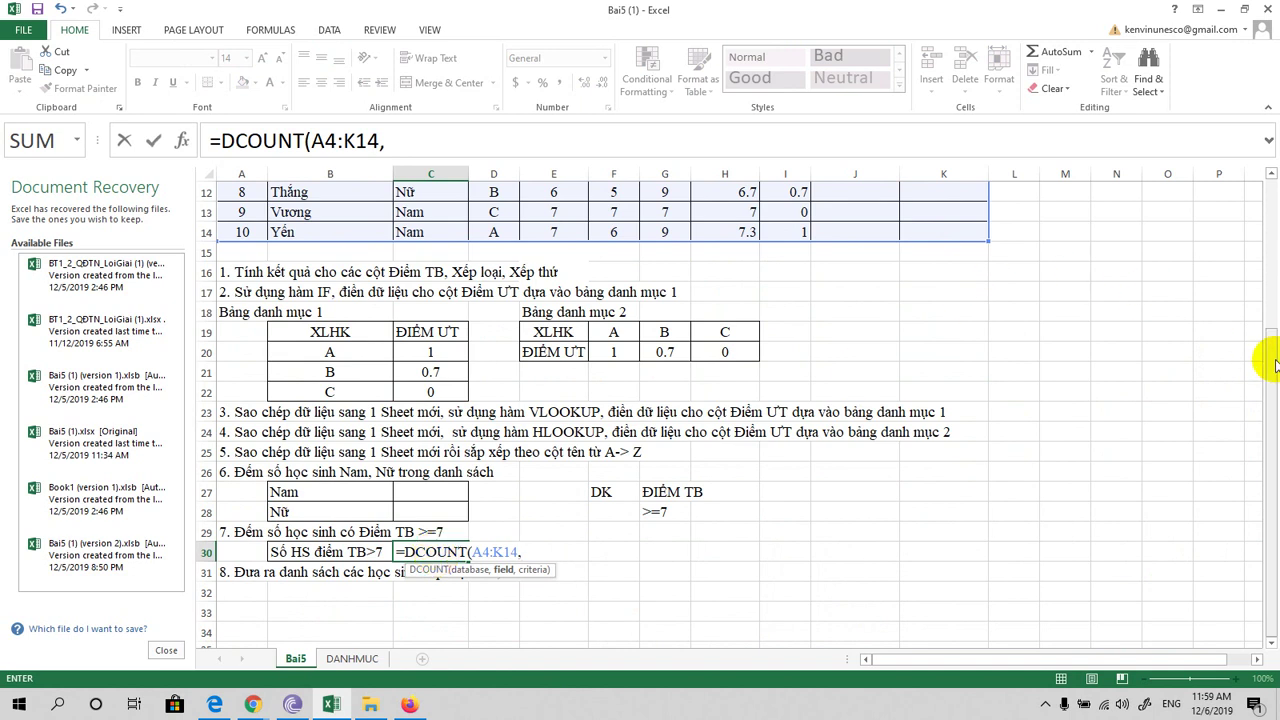
{"action": "left_click_drag", "start_coordinate": [1268, 345], "coordinate": [1256, 205]}
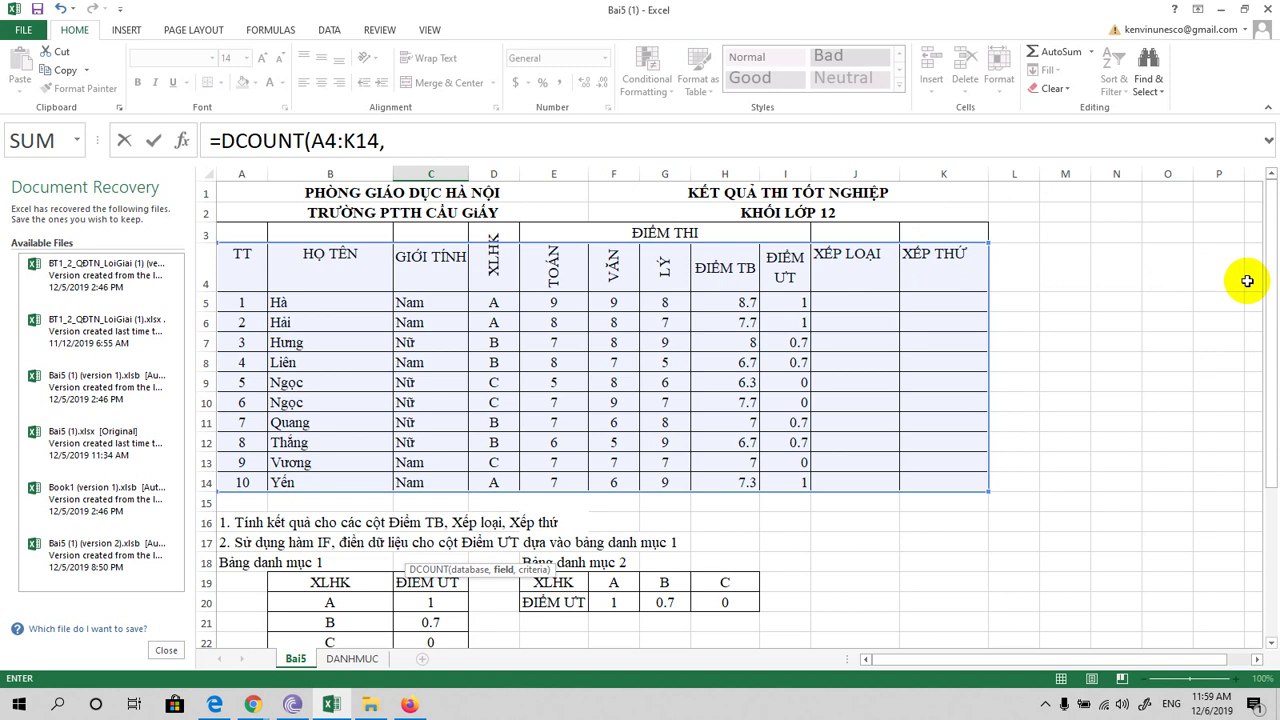
{"action": "left_click_drag", "start_coordinate": [1266, 195], "coordinate": [1266, 409]}
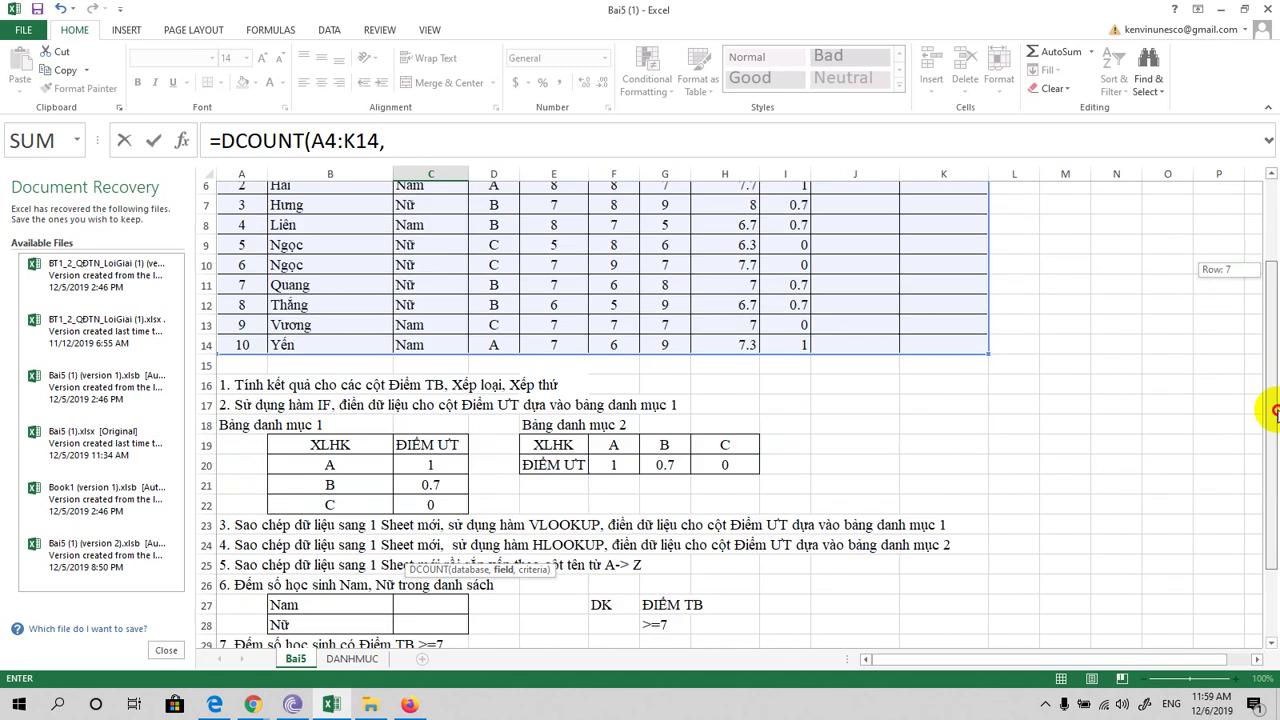
{"action": "type", "text": "H"}
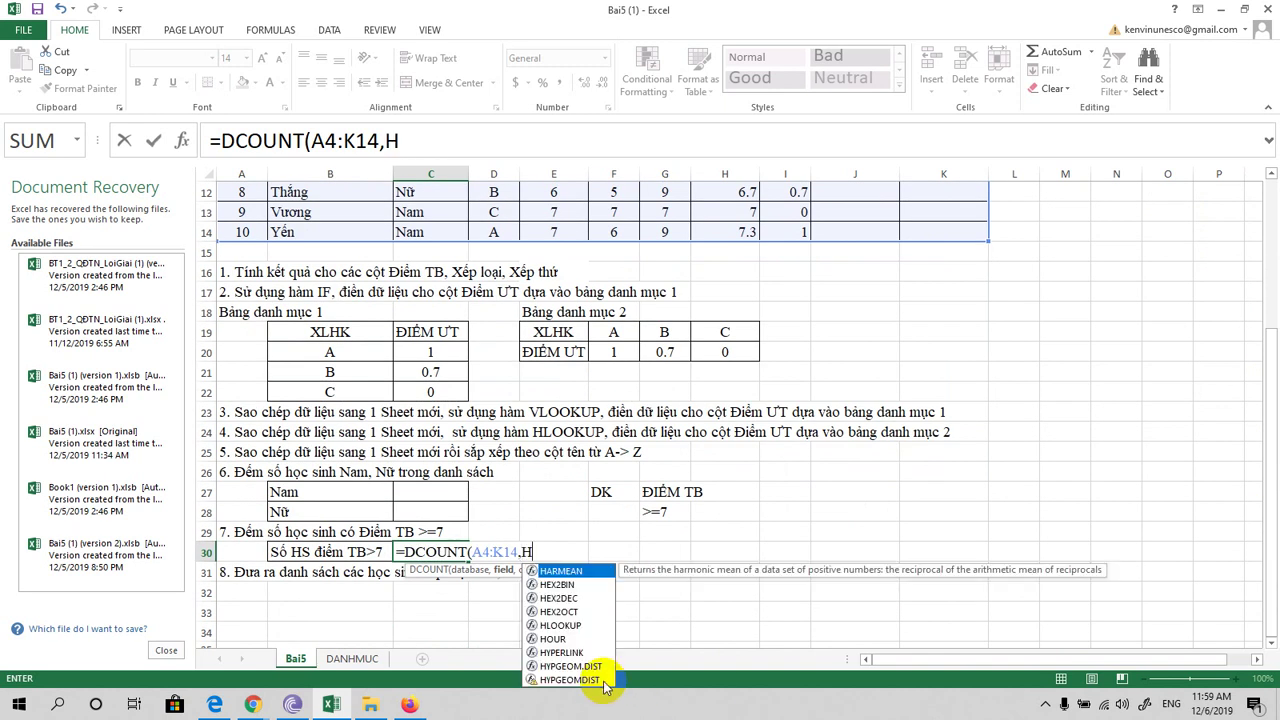
{"action": "type", "text": "4,"}
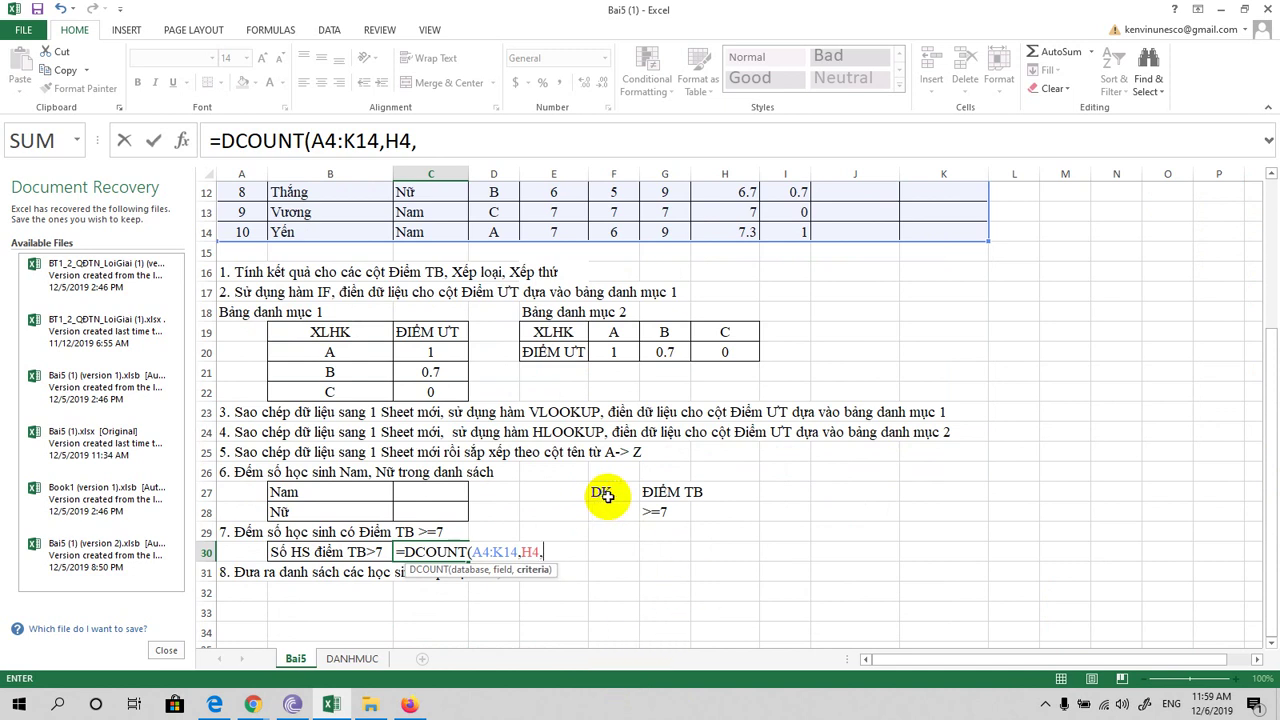
{"action": "mouse_move", "coordinate": [1262, 434]}
{"action": "left_mouse_down"}
{"action": "mouse_move", "coordinate": [1243, 243]}
{"action": "mouse_move", "coordinate": [1250, 457]}
{"action": "left_mouse_up"}
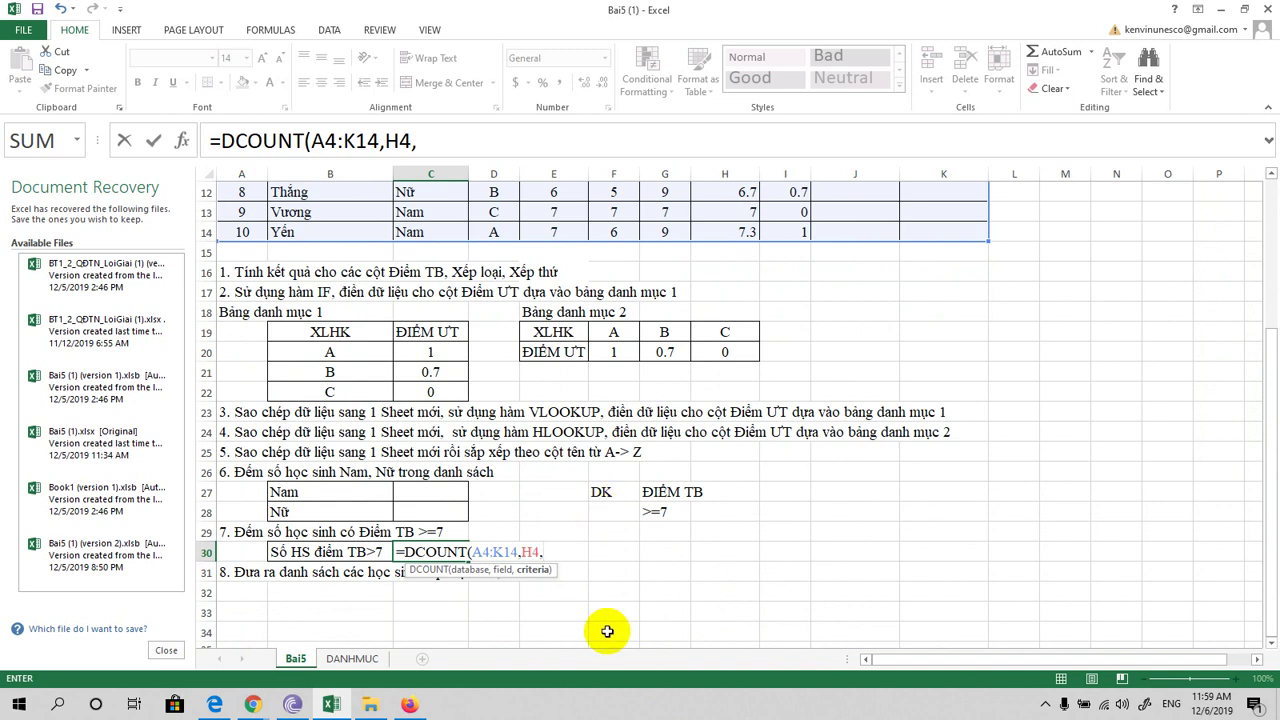
{"action": "type", "text": "F"}
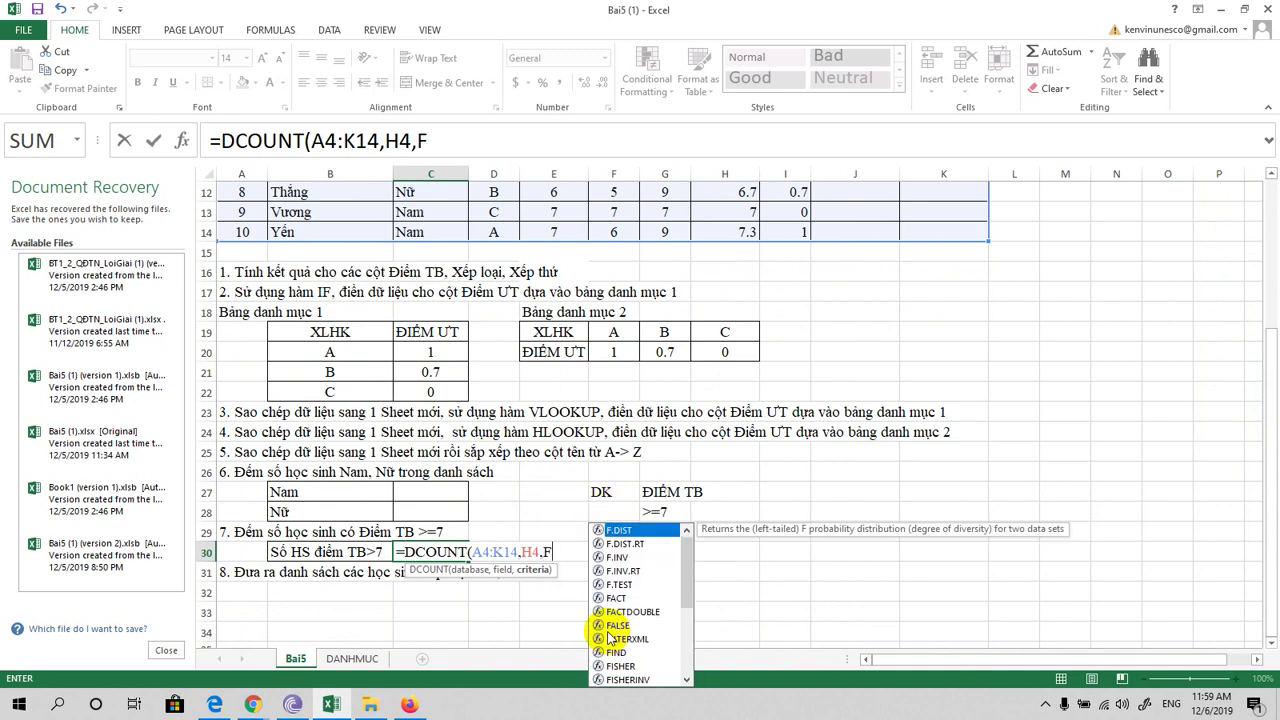
{"action": "type", "text": "27:"}
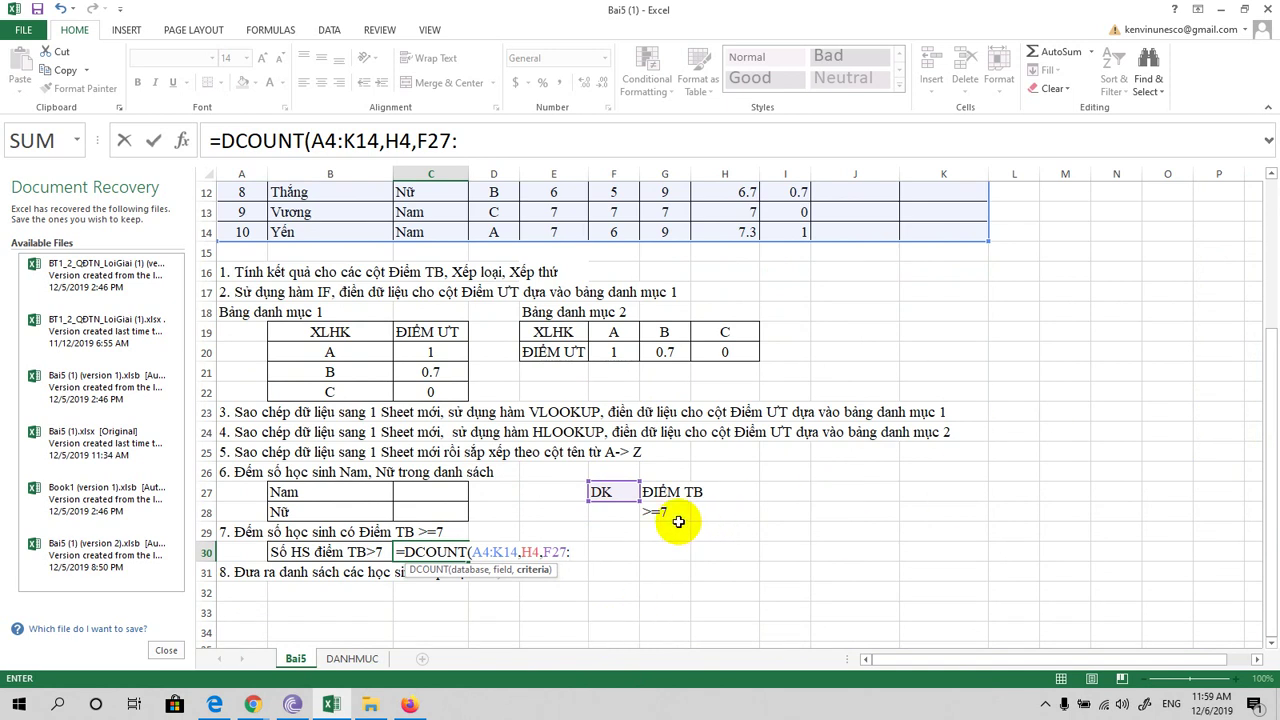
{"action": "type", "text": "G"}
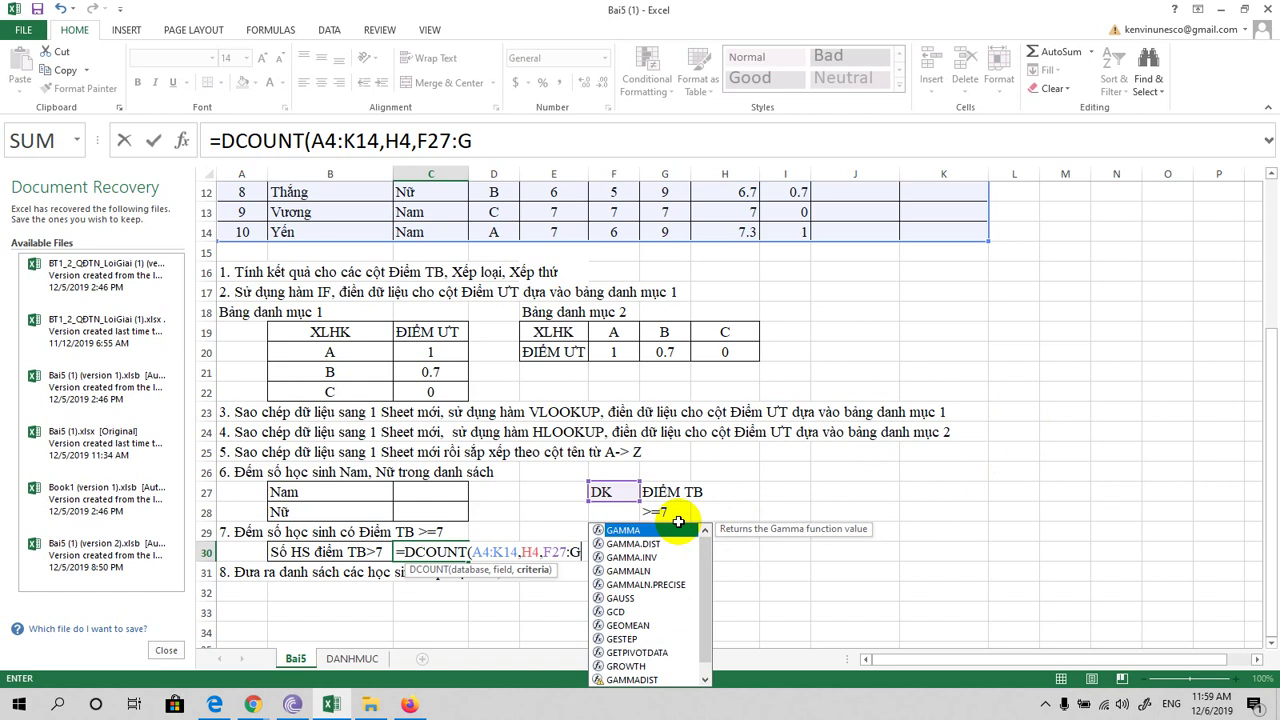
{"action": "type", "text": "28"}
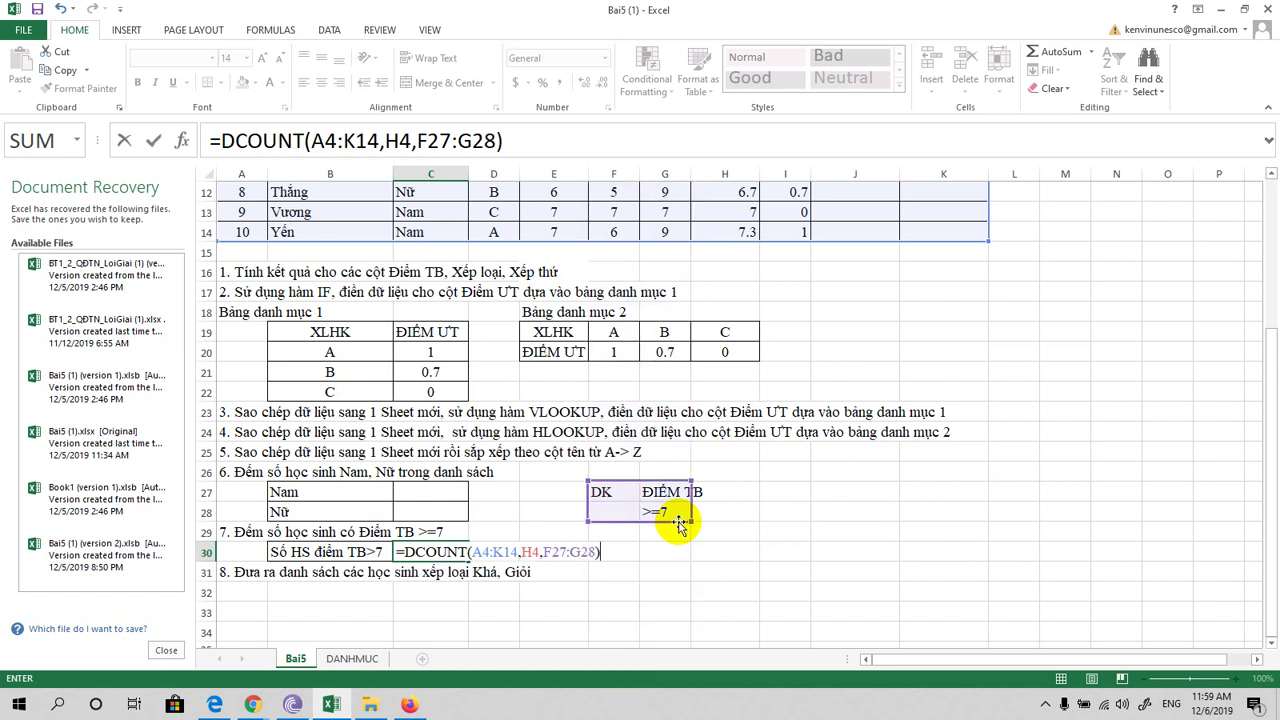
{"action": "key", "text": "Return"}
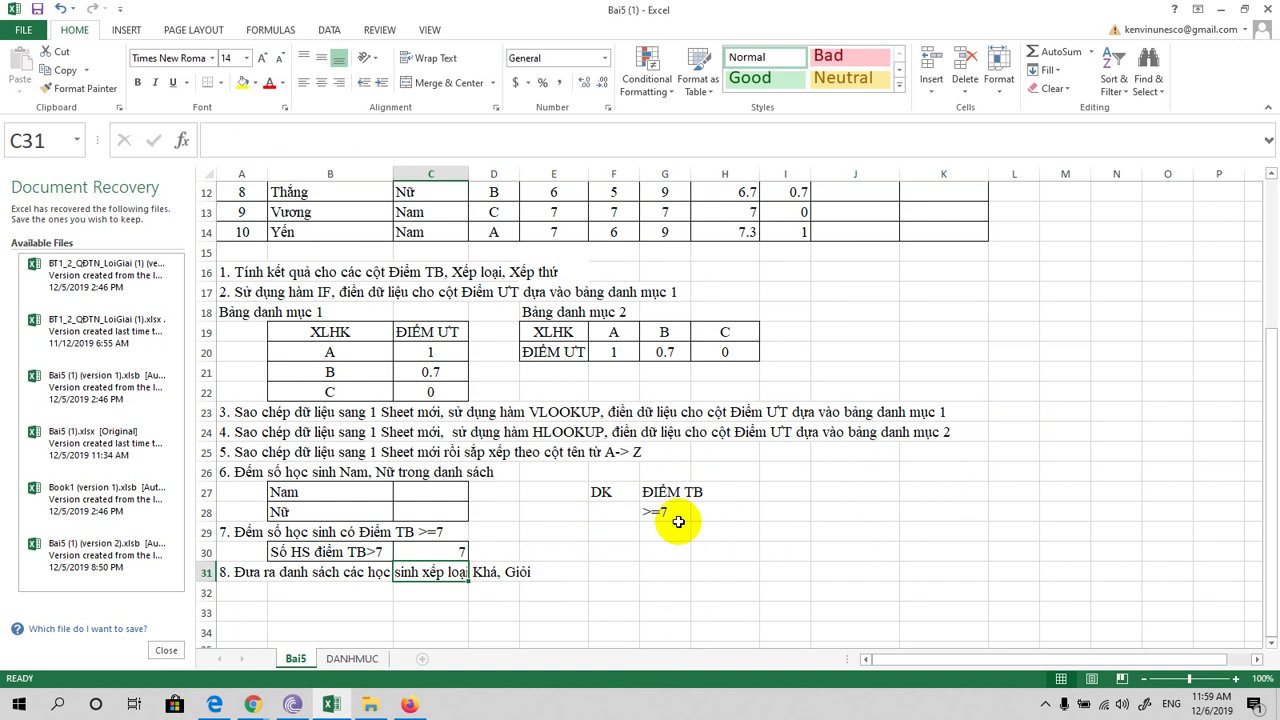
{"action": "left_click", "coordinate": [450, 556]}
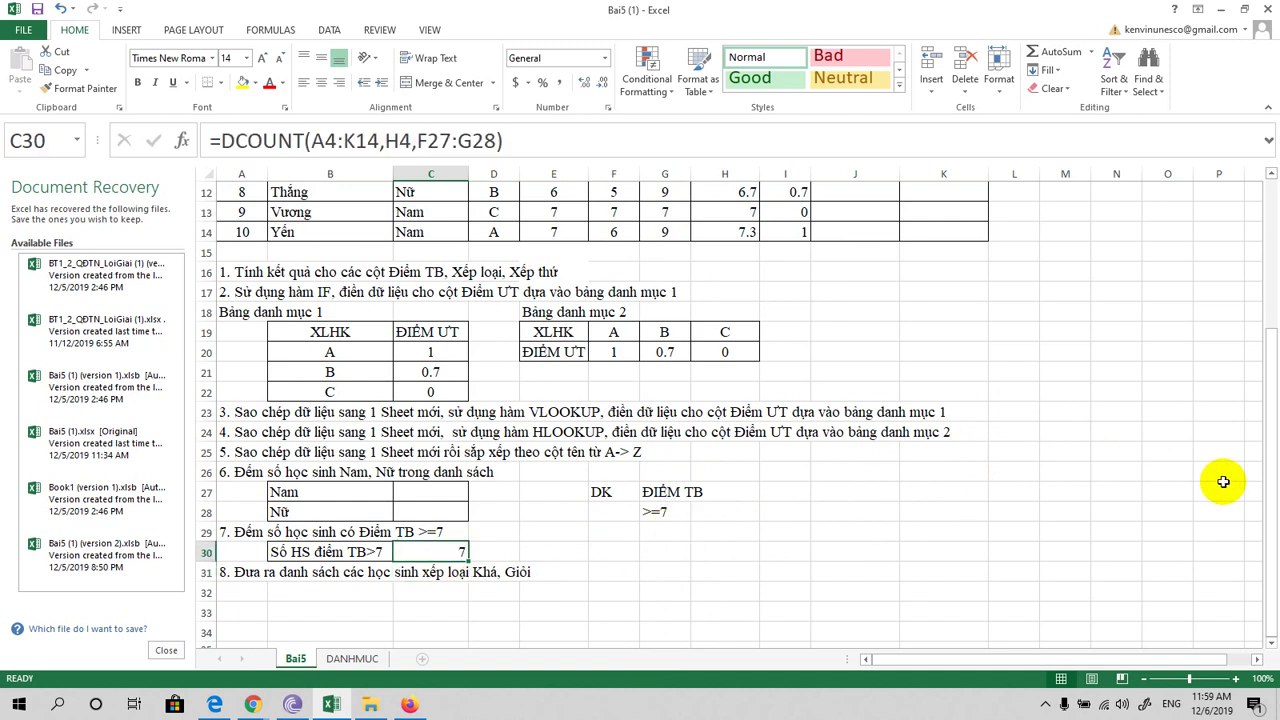
{"action": "mouse_move", "coordinate": [1266, 488]}
{"action": "left_mouse_down"}
{"action": "mouse_move", "coordinate": [1211, 285]}
{"action": "mouse_move", "coordinate": [1223, 517]}
{"action": "left_mouse_up"}
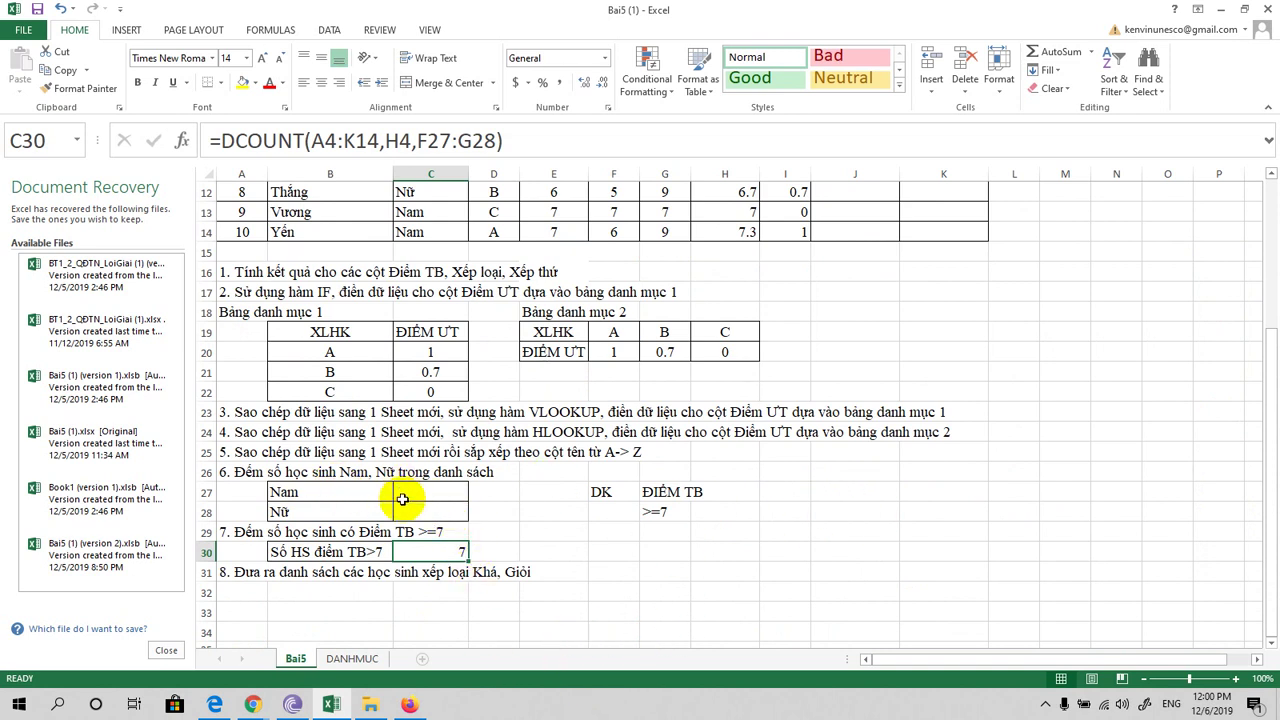
{"action": "left_click_drag", "start_coordinate": [1268, 423], "coordinate": [1260, 287]}
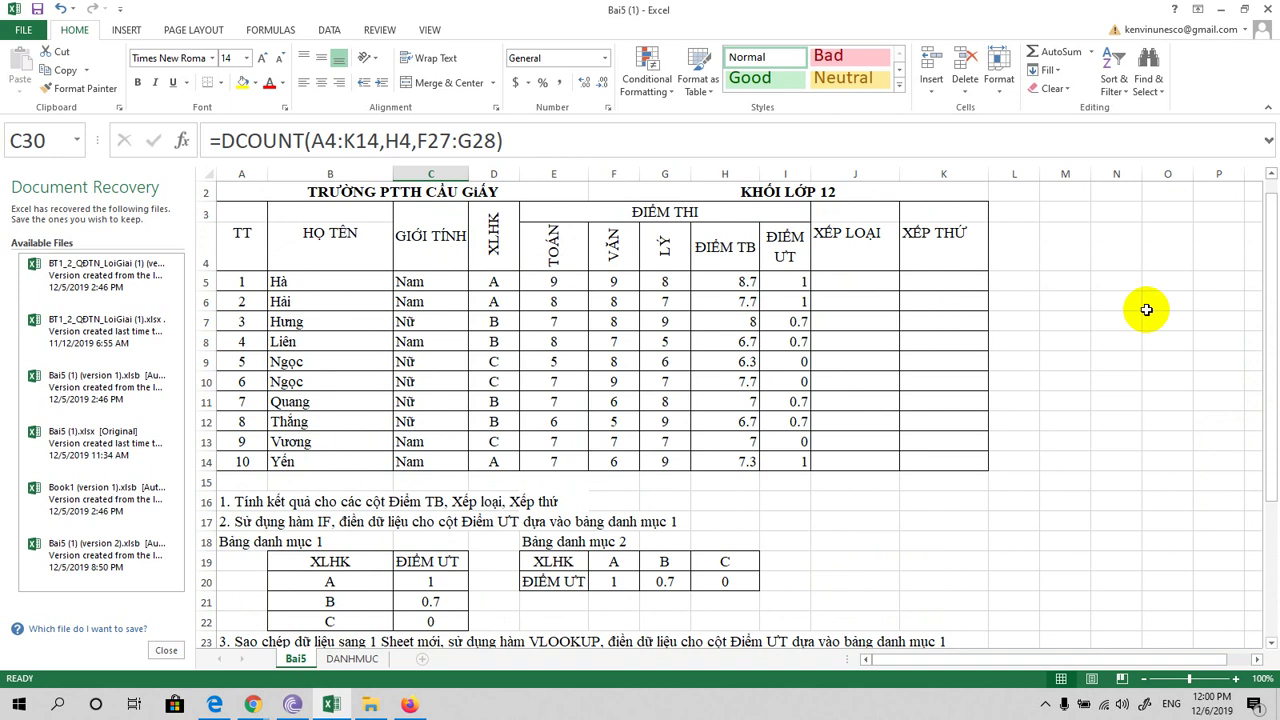
{"action": "mouse_move", "coordinate": [1272, 306]}
{"action": "left_mouse_down"}
{"action": "mouse_move", "coordinate": [1275, 440]}
{"action": "mouse_move", "coordinate": [1268, 248]}
{"action": "mouse_move", "coordinate": [1271, 346]}
{"action": "left_mouse_up"}
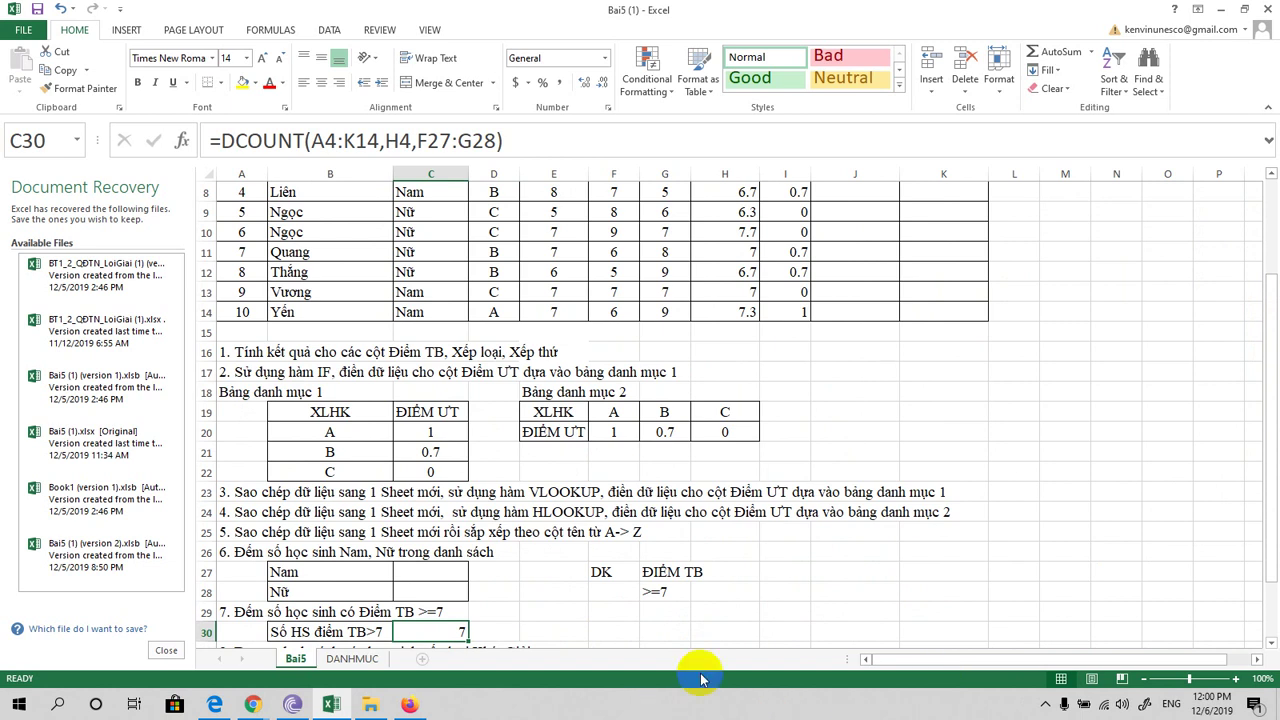